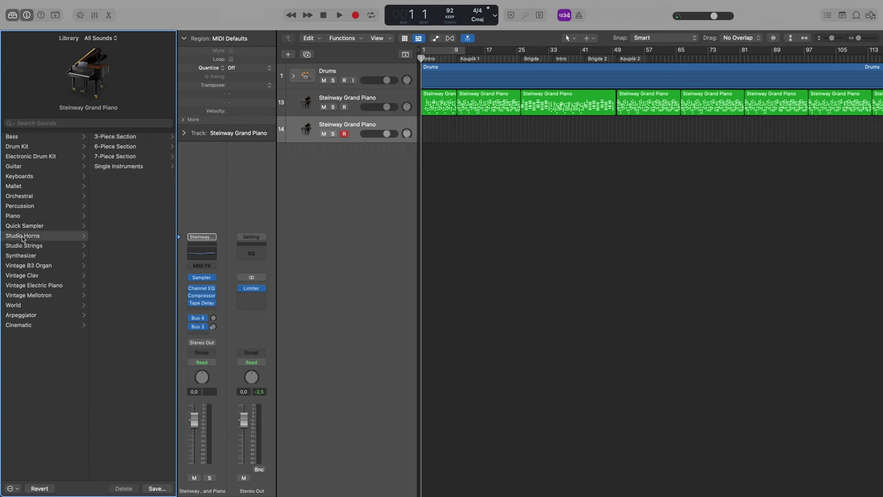
Load the Studio Horns 3-Piece Section patch "Elements Section" on the new track and hide the Library.
{"action": "left_click", "coordinate": [117, 137]}
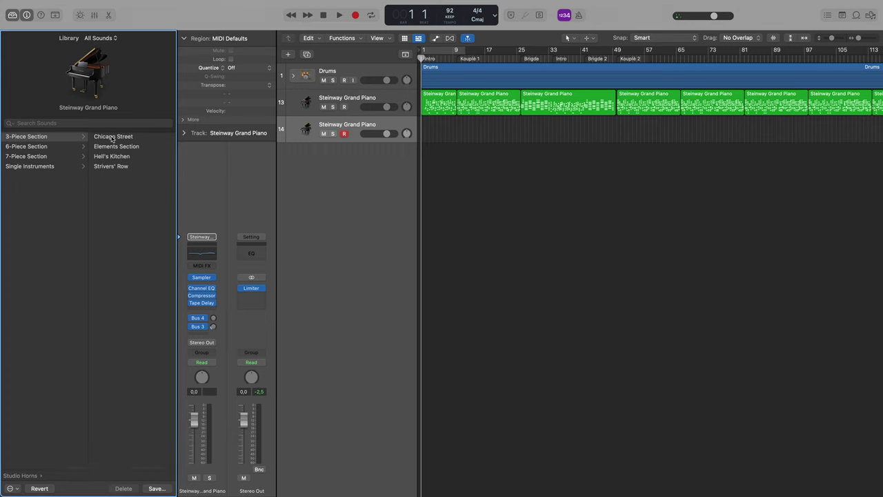
{"action": "left_click", "coordinate": [129, 149]}
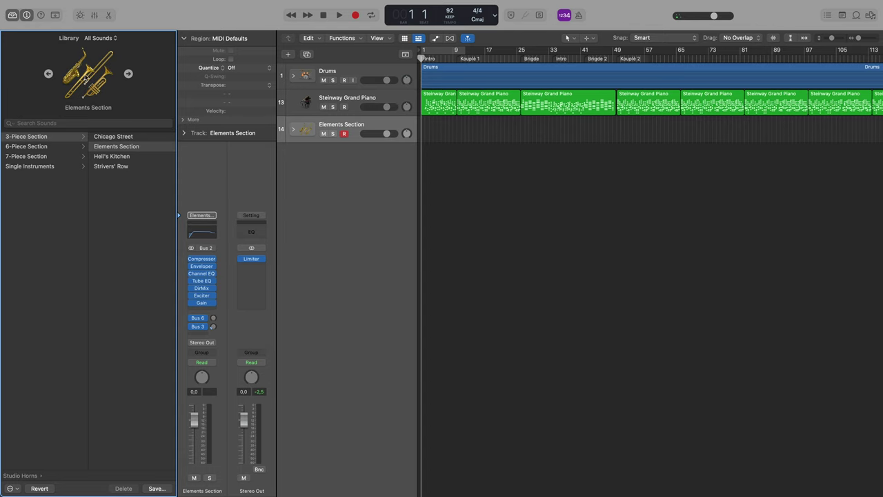
{"action": "left_click", "coordinate": [12, 15]}
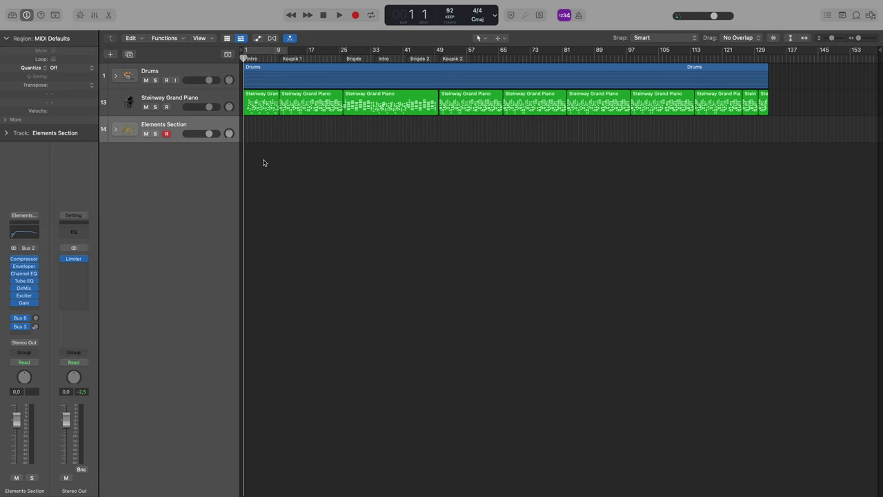
Turn on cycle mode over the intro and rehearse the horn part along with playback from bar 1.
{"action": "key", "text": "space"}
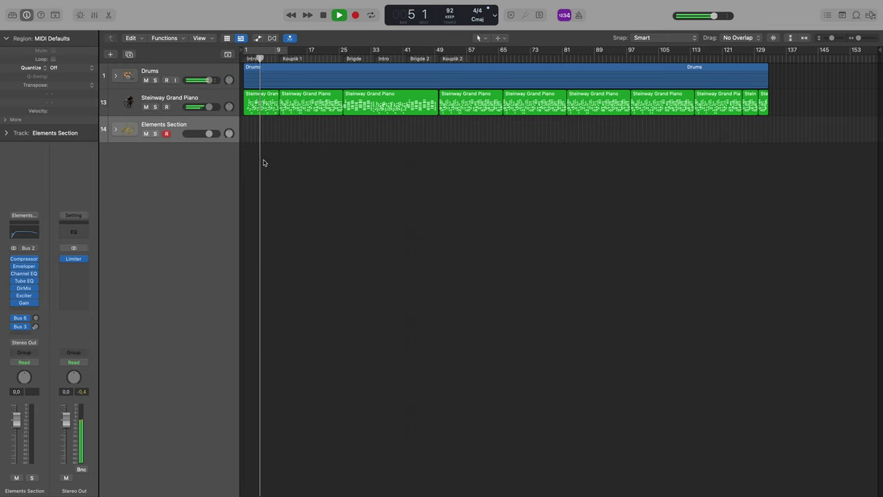
{"action": "key", "text": "space"}
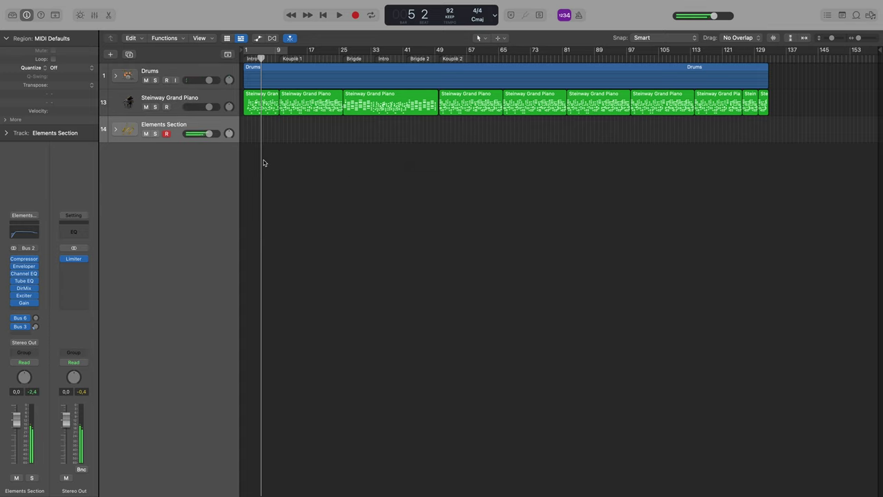
{"action": "left_click", "coordinate": [267, 51]}
{"action": "key", "text": "space"}
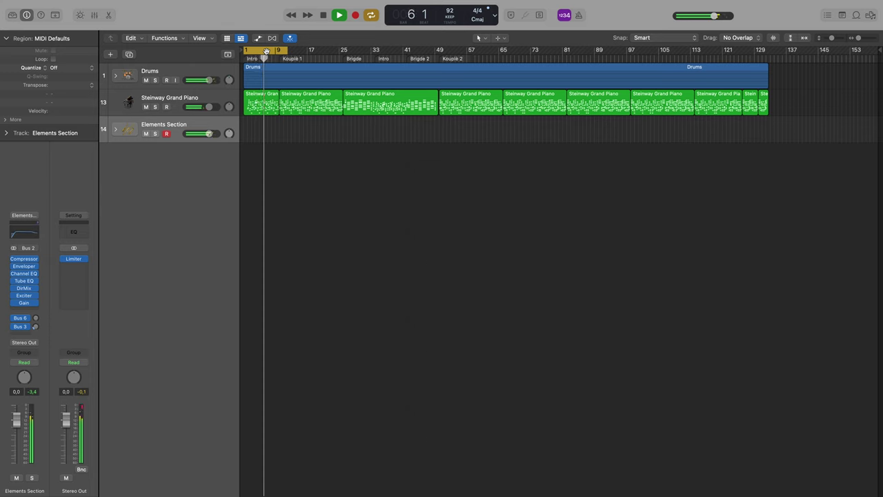
{"action": "key", "text": "space"}
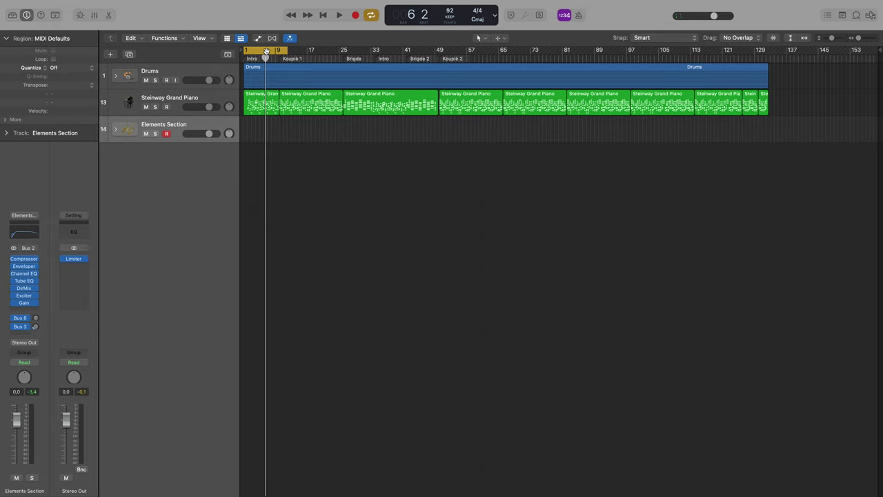
{"action": "key", "text": "Return"}
{"action": "key", "text": "space"}
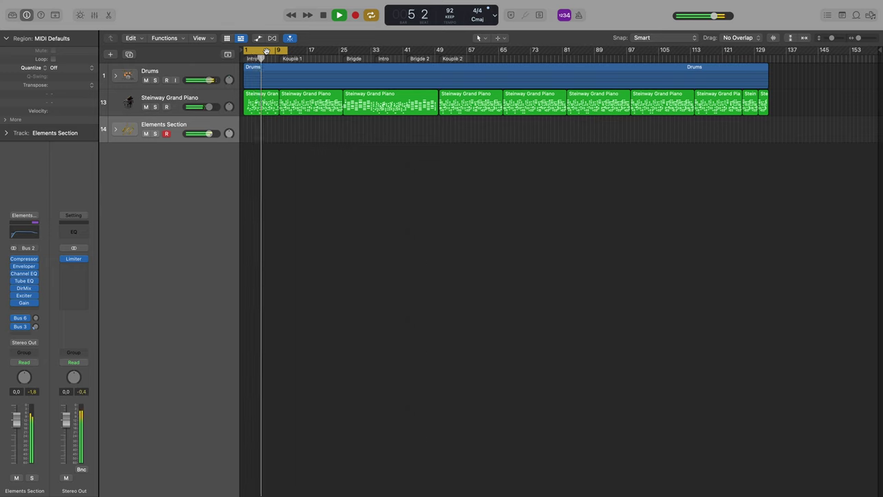
{"action": "key", "text": "space"}
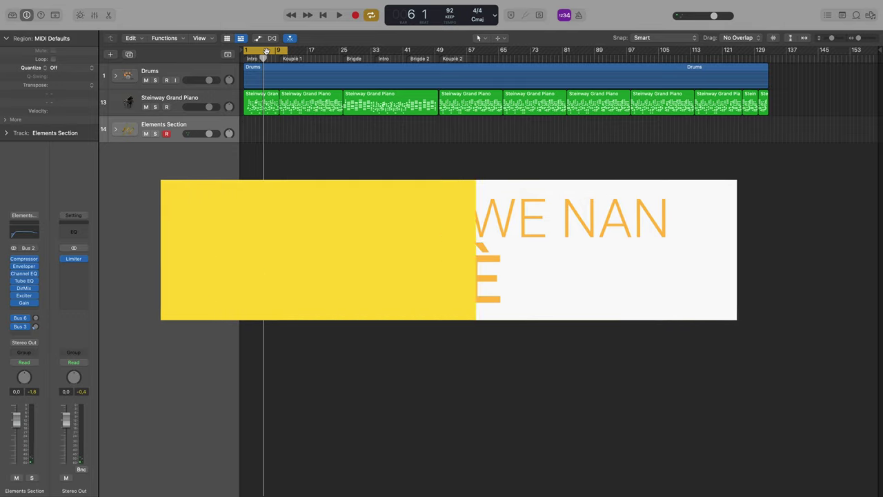
Record a horn take on the Elements Section track from bar 1 to about bar 7.
{"action": "key", "text": "r"}
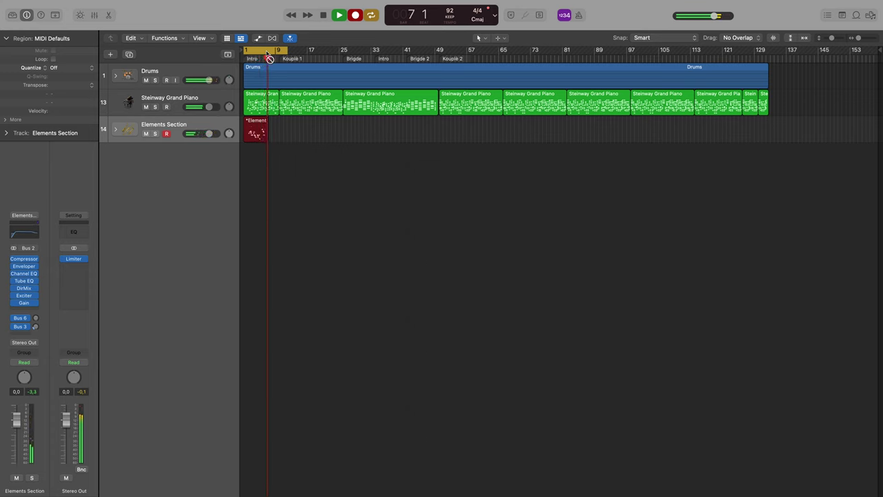
{"action": "key", "text": "space"}
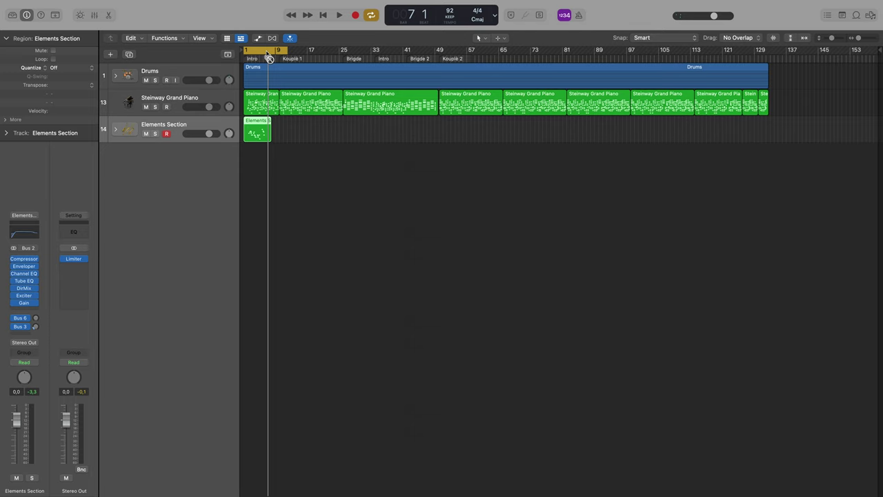
Turn on the metronome and play back the recorded horn take from the start of the song.
{"action": "left_click", "coordinate": [579, 15]}
{"action": "key", "text": "Return"}
{"action": "key", "text": "space"}
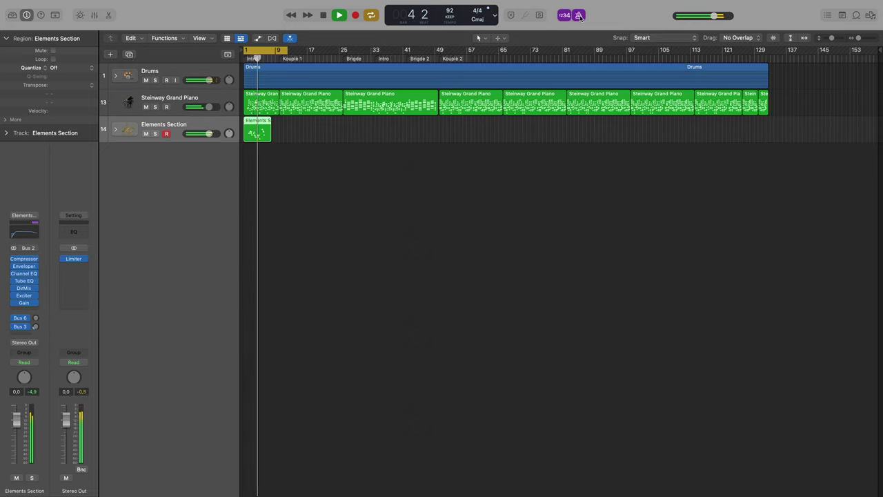
{"action": "key", "text": "super+Right"}
{"action": "key", "text": "super+Right"}
{"action": "key", "text": "super+Right"}
{"action": "key", "text": "super+Right"}
{"action": "key", "text": "super+Right"}
{"action": "key", "text": "super+Right"}
{"action": "key", "text": "super+Right"}
{"action": "key", "text": "super+Right"}
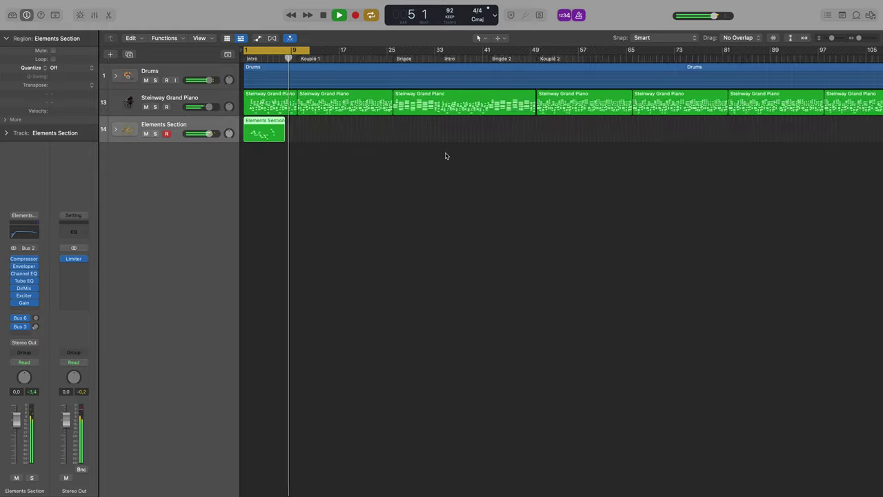
{"action": "key", "text": "space"}
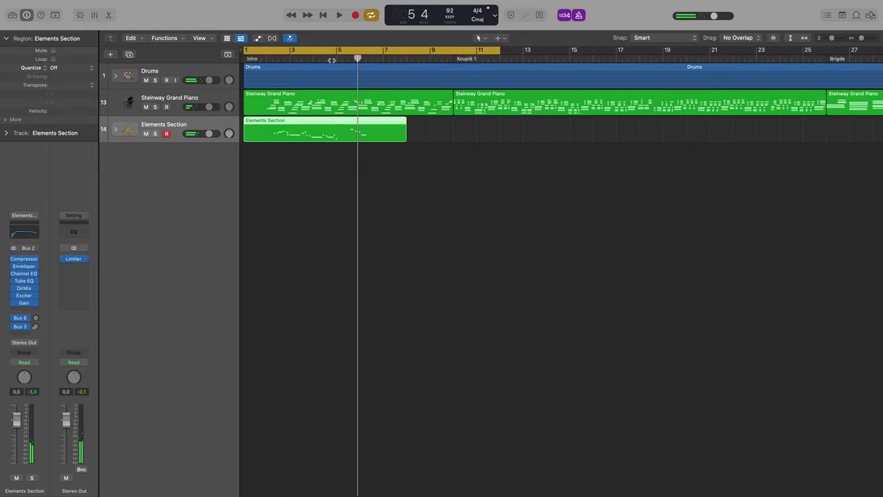
Replay the recorded horn take twice from about bar 4.
{"action": "double_click", "coordinate": [314, 59]}
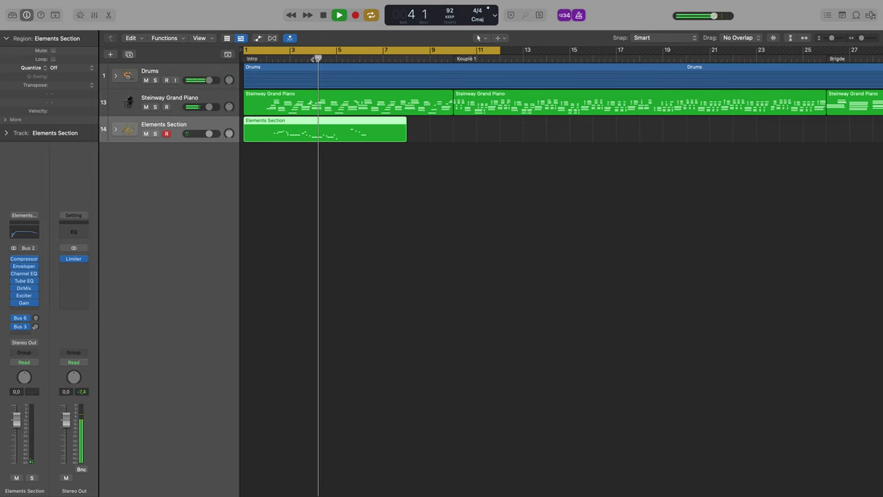
{"action": "key", "text": "space"}
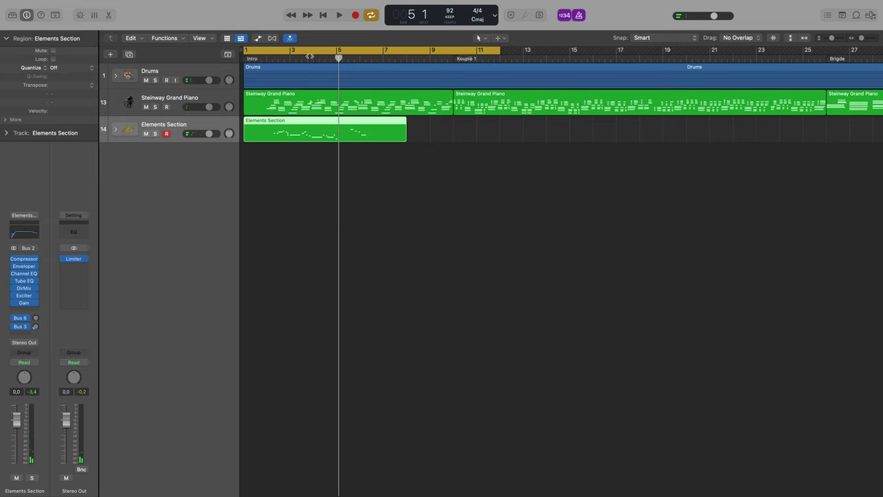
{"action": "double_click", "coordinate": [308, 58]}
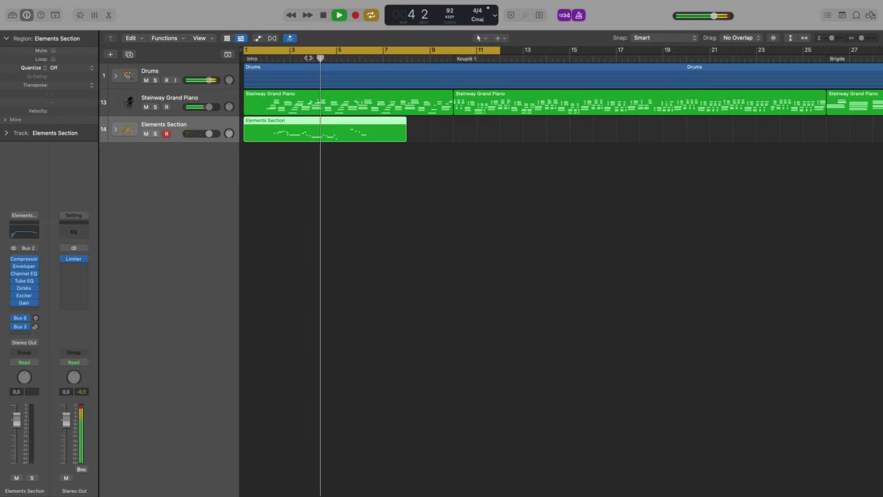
{"action": "key", "text": "space"}
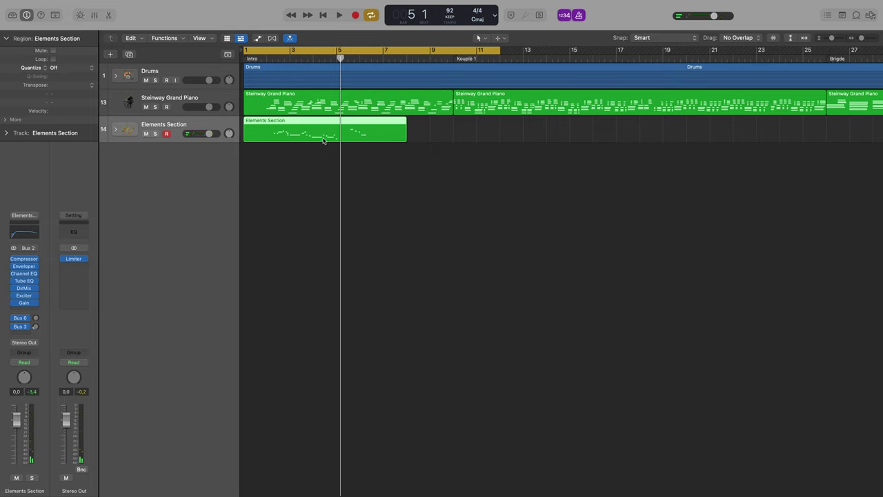
Delete the recorded horn region and rehearse the intro part again from bar 1 with playback.
{"action": "key", "text": "Delete"}
{"action": "key", "text": "Return"}
{"action": "key", "text": "space"}
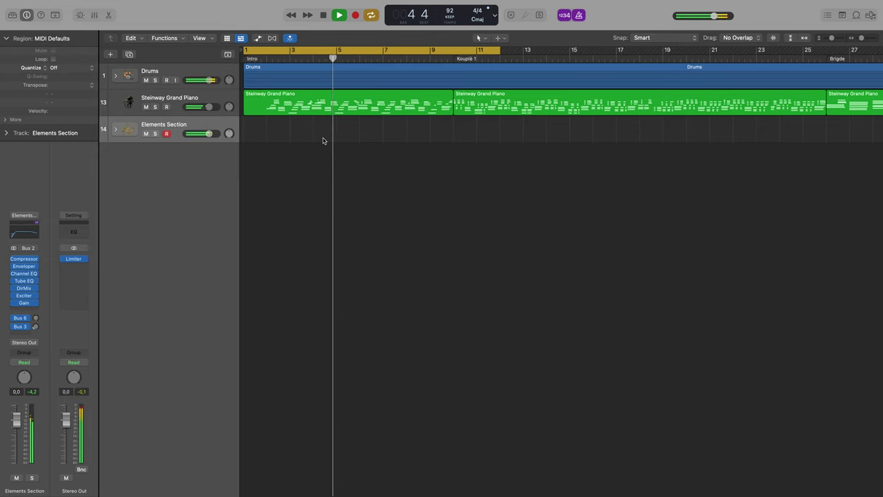
{"action": "key", "text": "space"}
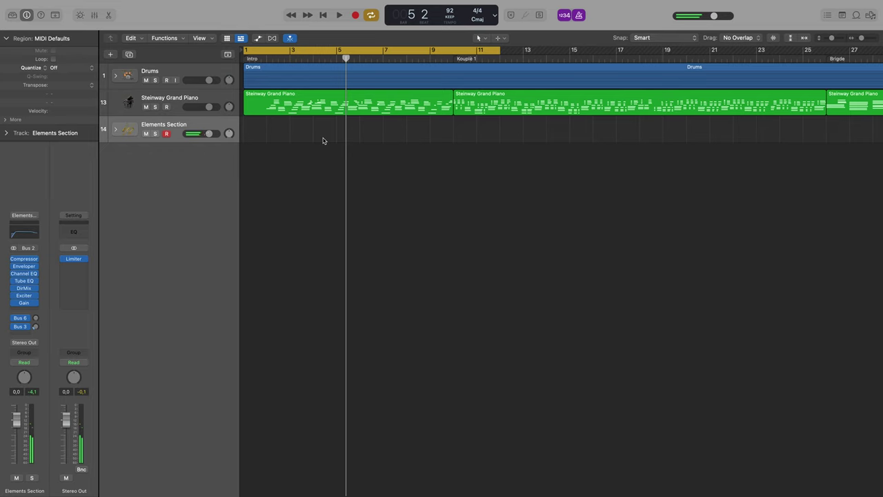
{"action": "key", "text": "space"}
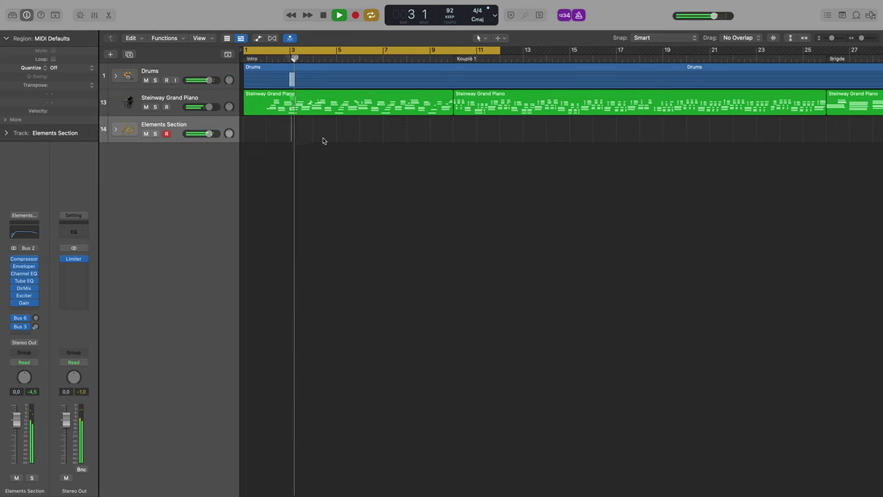
{"action": "key", "text": "space"}
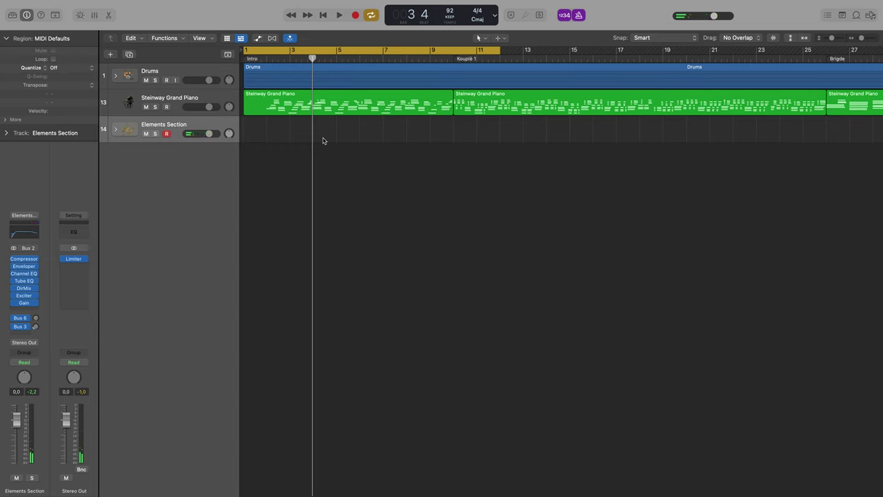
{"action": "key", "text": "r"}
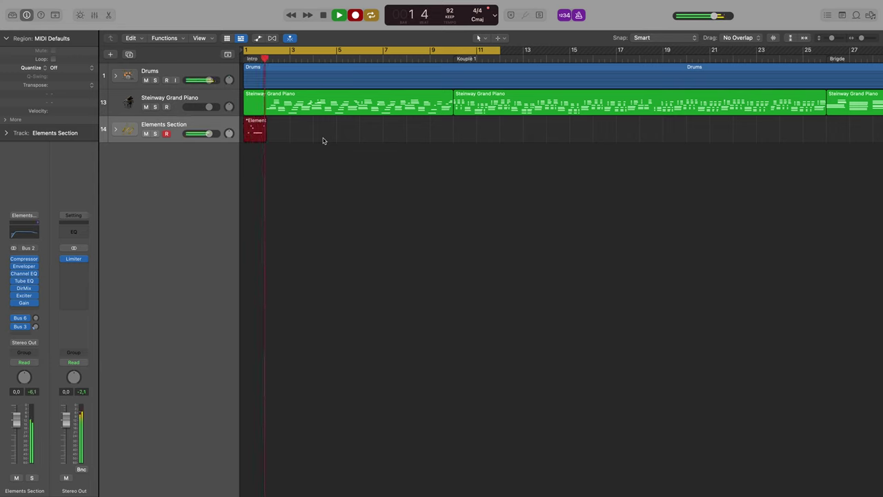
{"action": "key", "text": "space"}
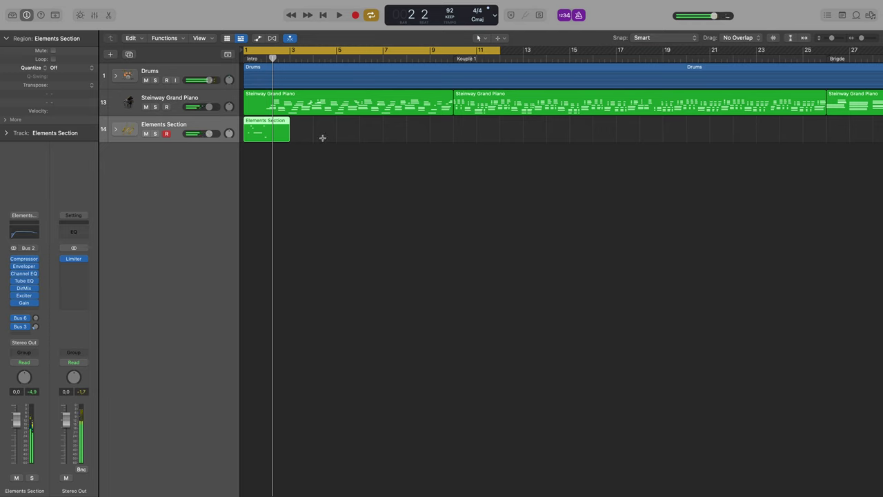
{"action": "key", "text": "Delete"}
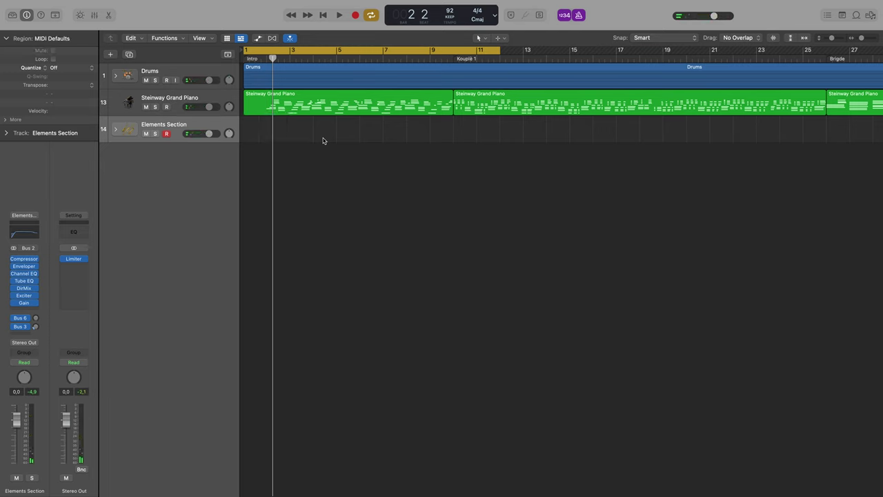
Try a horn take over the first four bars, checking it in playback before discarding it.
{"action": "key", "text": "r"}
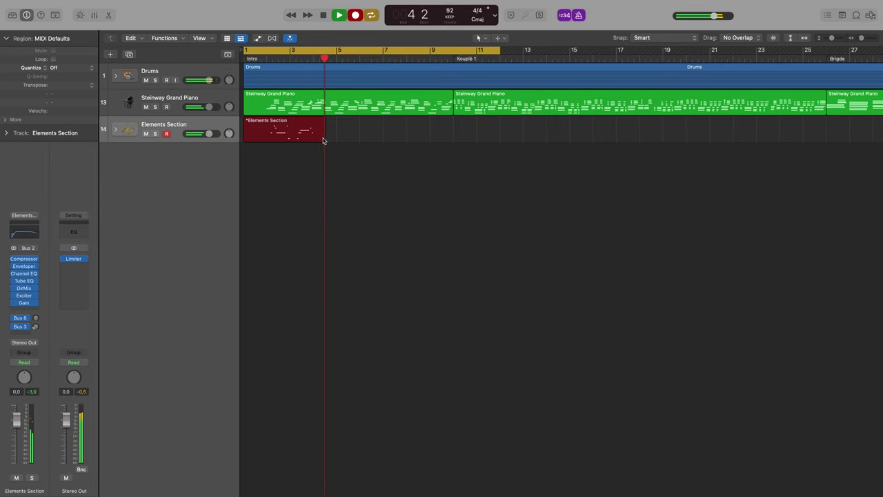
{"action": "key", "text": "space"}
{"action": "key", "text": "space"}
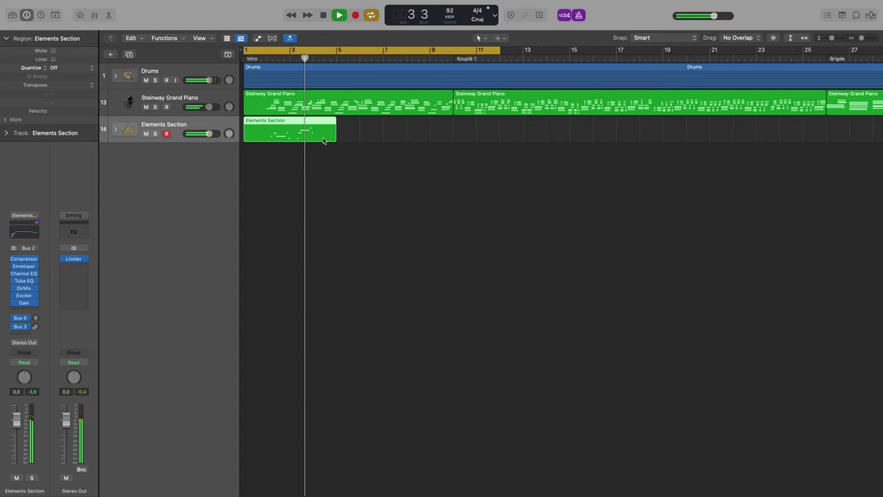
{"action": "key", "text": "space"}
{"action": "key", "text": "space"}
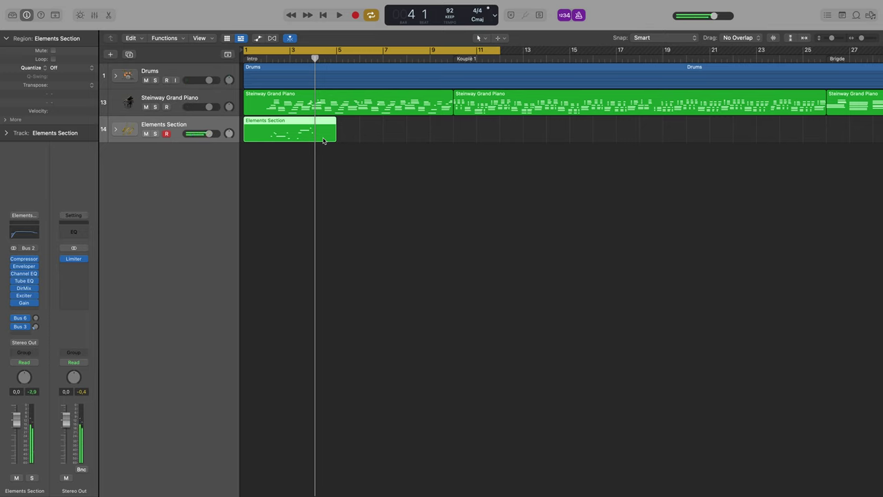
{"action": "key", "text": "Delete"}
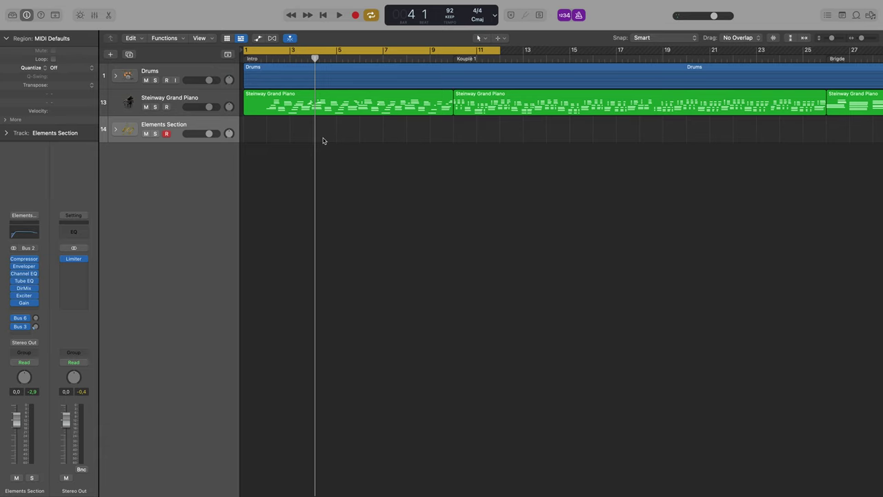
Record the horn phrase over bars 1 to 4 on the Elements Section track and play the take back.
{"action": "key", "text": "r"}
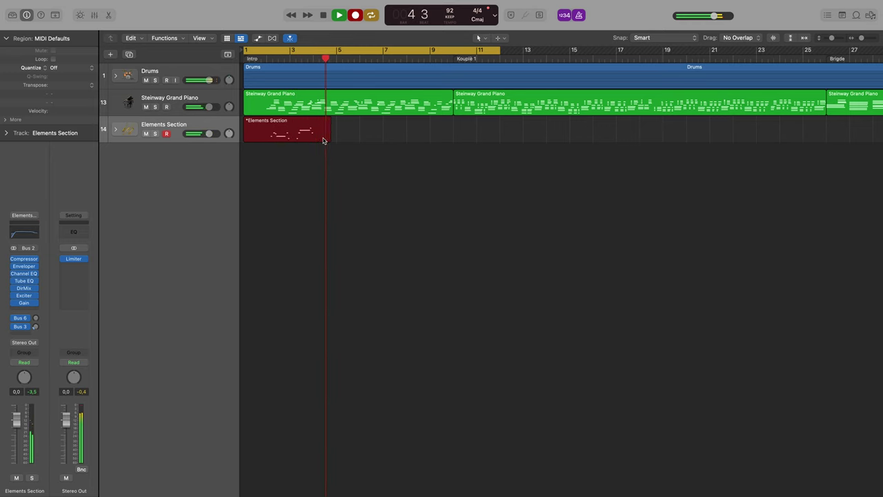
{"action": "key", "text": "space"}
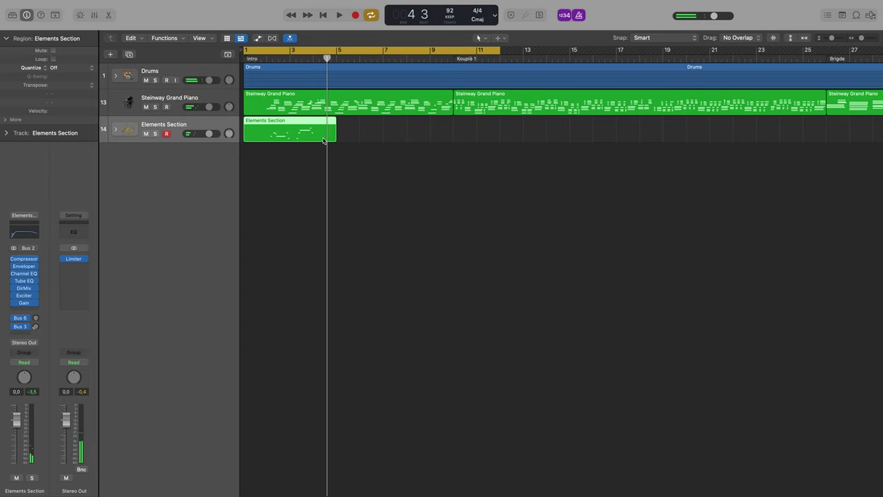
{"action": "key", "text": "space"}
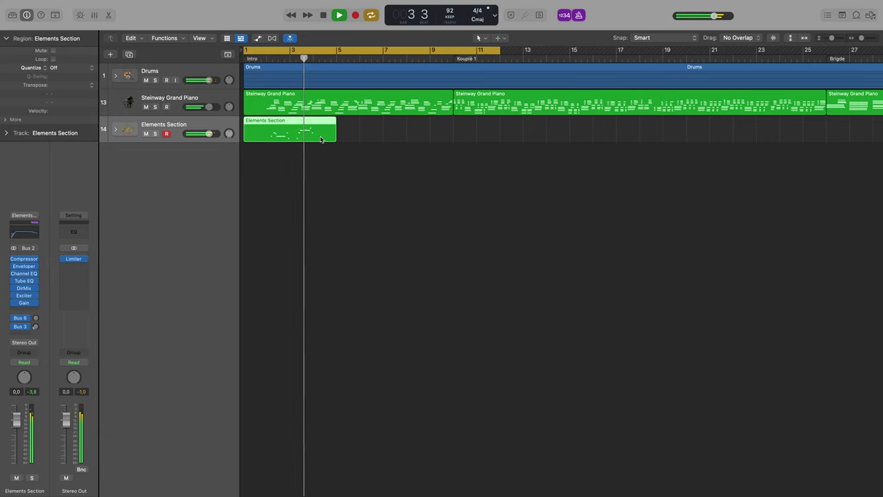
{"action": "key", "text": "space"}
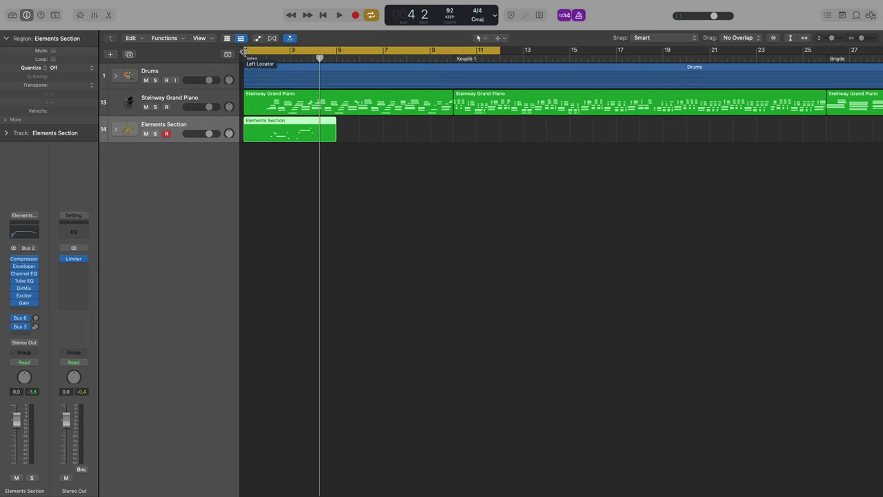
Move the start of the cycle range to bar 2 and play the recorded horns from there.
{"action": "left_click_drag", "start_coordinate": [244, 52], "coordinate": [267, 58]}
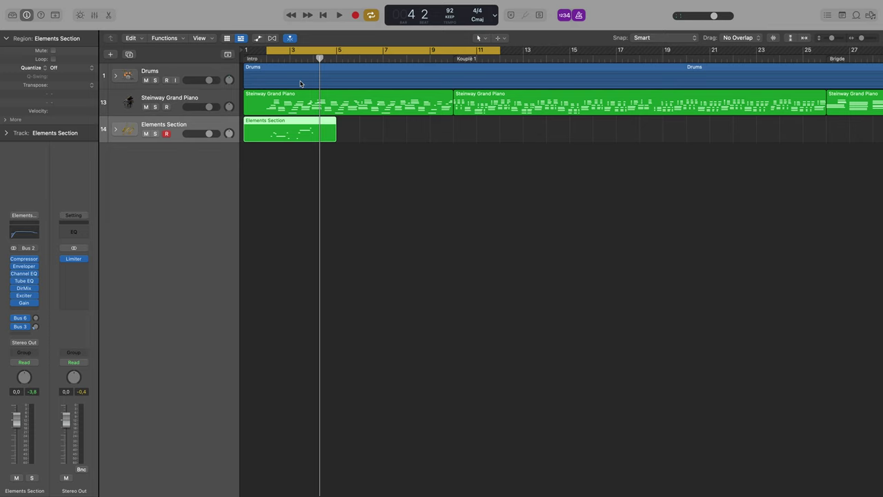
{"action": "key", "text": "space"}
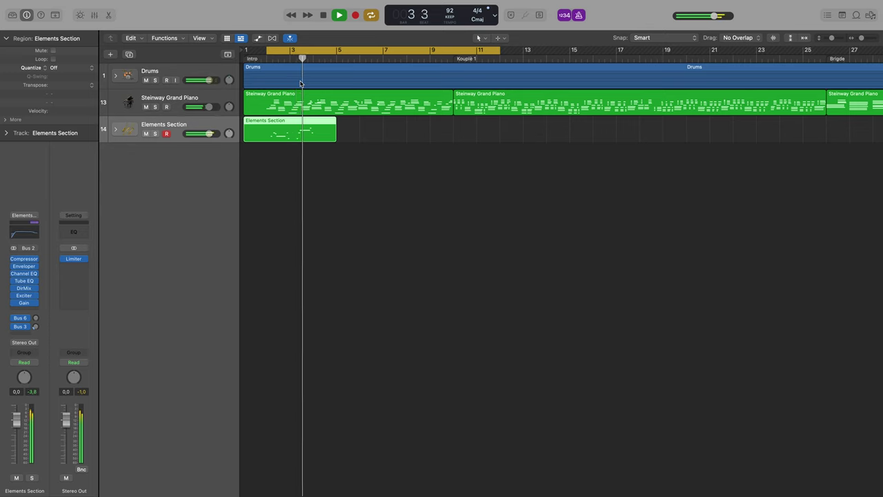
Save the project and rehearse the next horn phrase over playback from bar 2.
{"action": "key", "text": "space"}
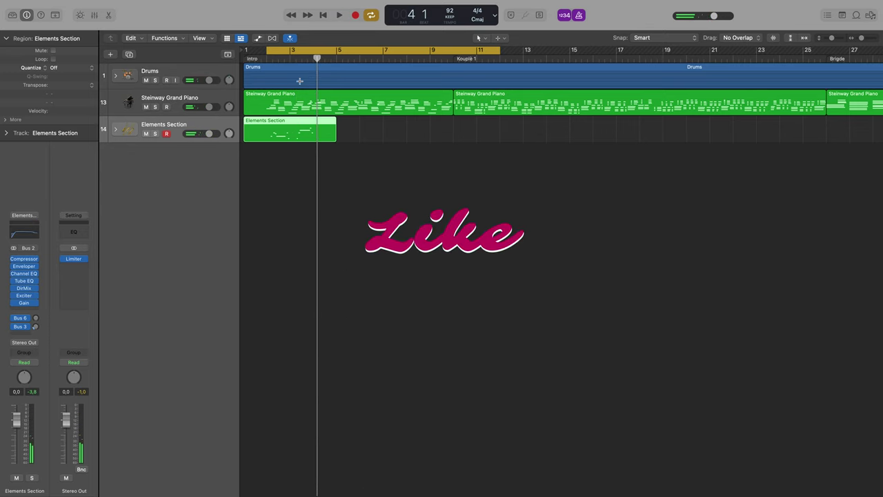
{"action": "key", "text": "super+s"}
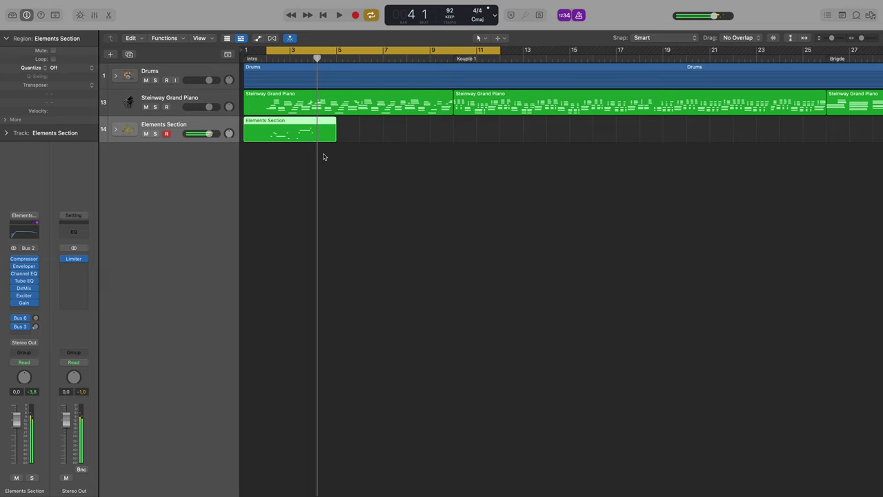
{"action": "key", "text": "space"}
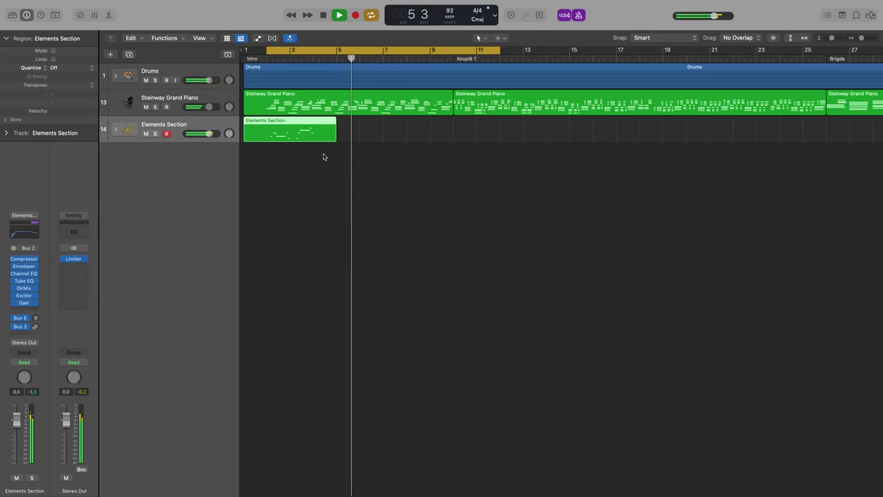
{"action": "key", "text": "space"}
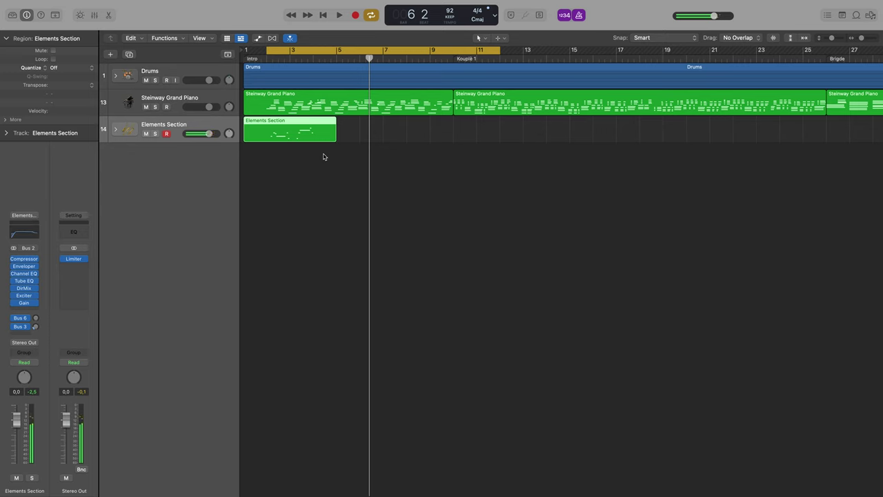
Play briefly from bar 1 and move the start of the cycle range to bar 4.
{"action": "key", "text": "Return"}
{"action": "key", "text": "space"}
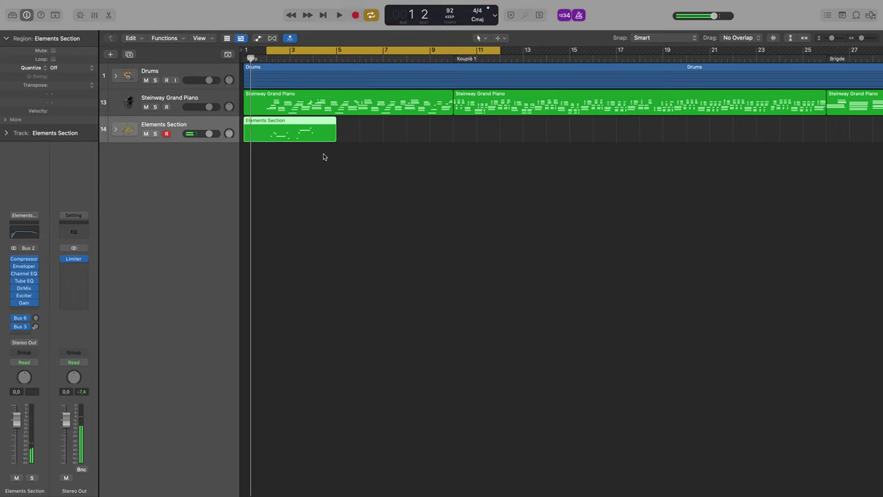
{"action": "key", "text": "space"}
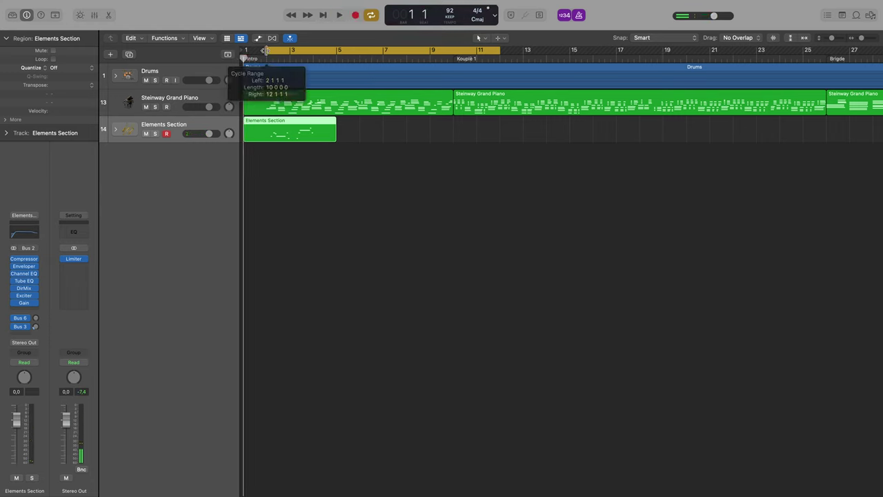
{"action": "left_click_drag", "start_coordinate": [266, 50], "coordinate": [312, 66]}
Try a horn take from bar 4 on the Elements Section track, check it in playback and undo it.
{"action": "key", "text": "r"}
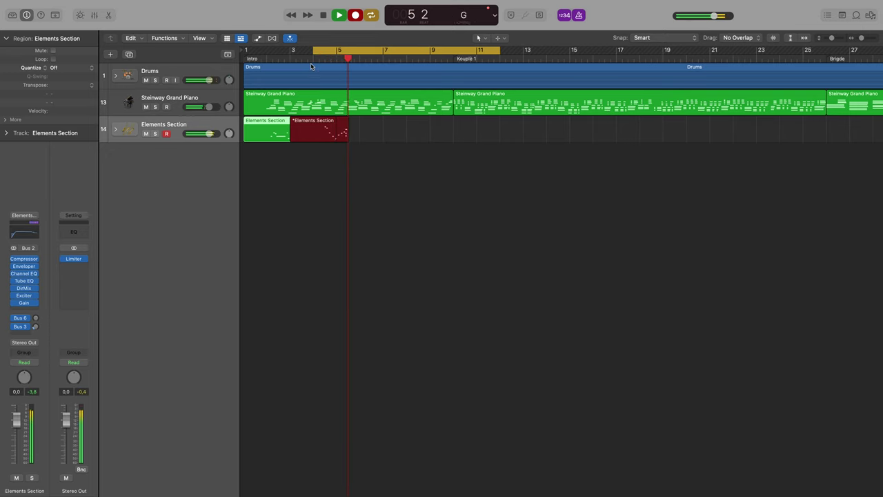
{"action": "key", "text": "space"}
{"action": "key", "text": "space"}
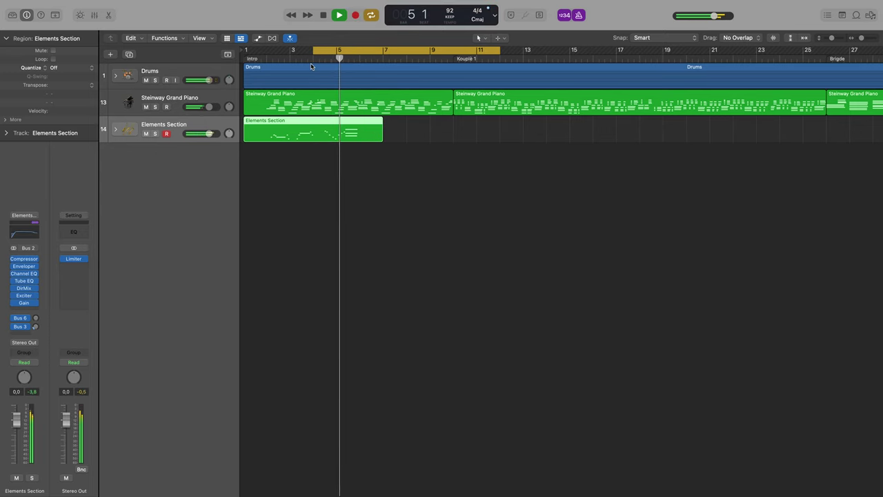
{"action": "key", "text": "space"}
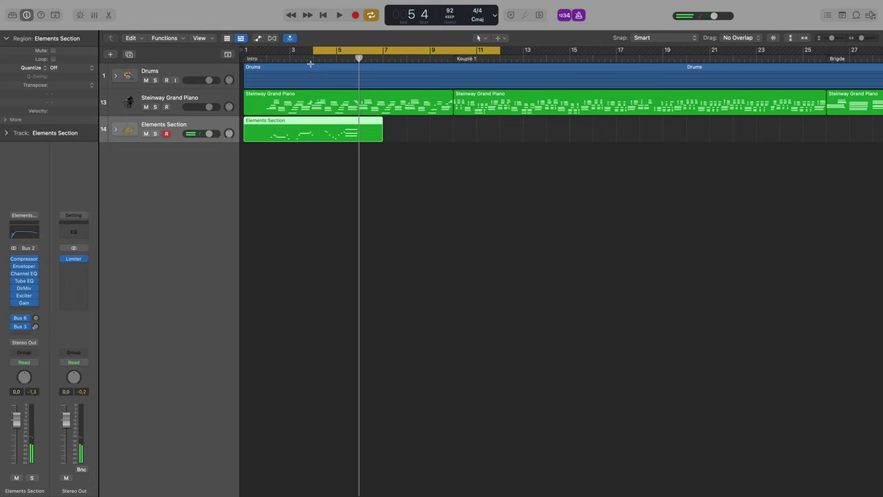
{"action": "key", "text": "super+z"}
Try a second horn take from bar 4, play it back and undo the recording.
{"action": "key", "text": "r"}
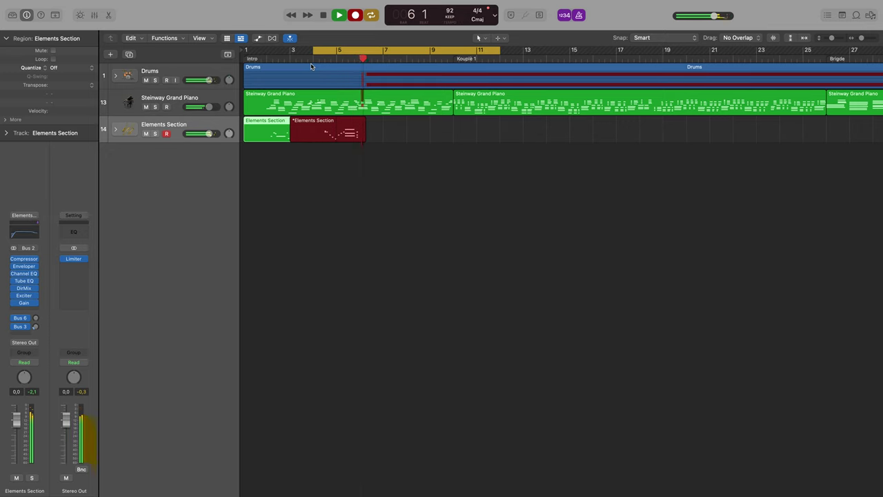
{"action": "key", "text": "space"}
{"action": "key", "text": "space"}
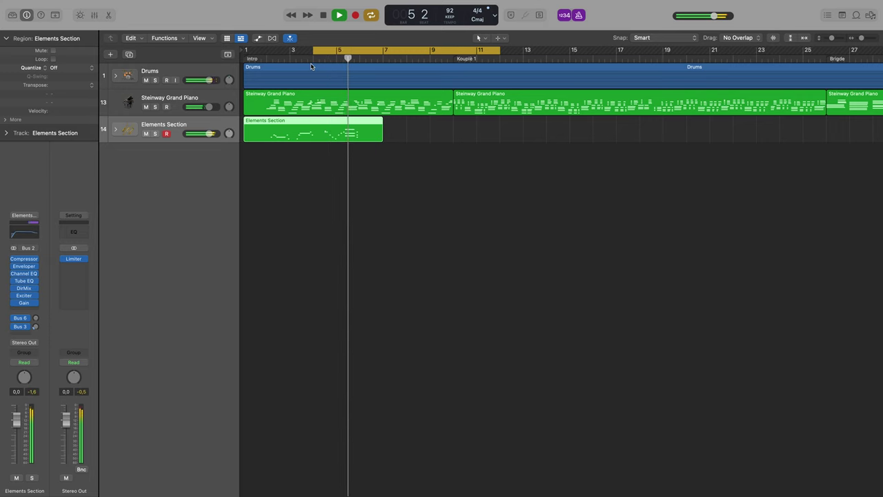
{"action": "key", "text": "space"}
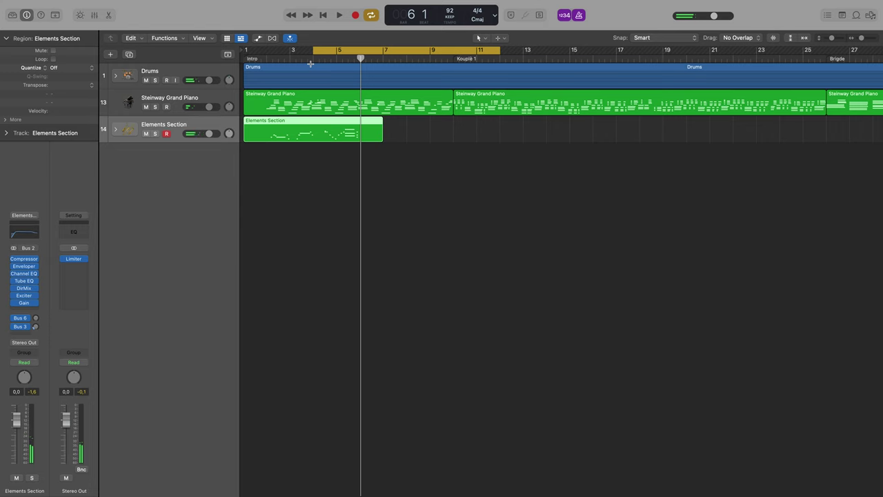
{"action": "key", "text": "super+z"}
Try two more short horn takes from bar 4, stopping near bar 5 and discarding both.
{"action": "key", "text": "r"}
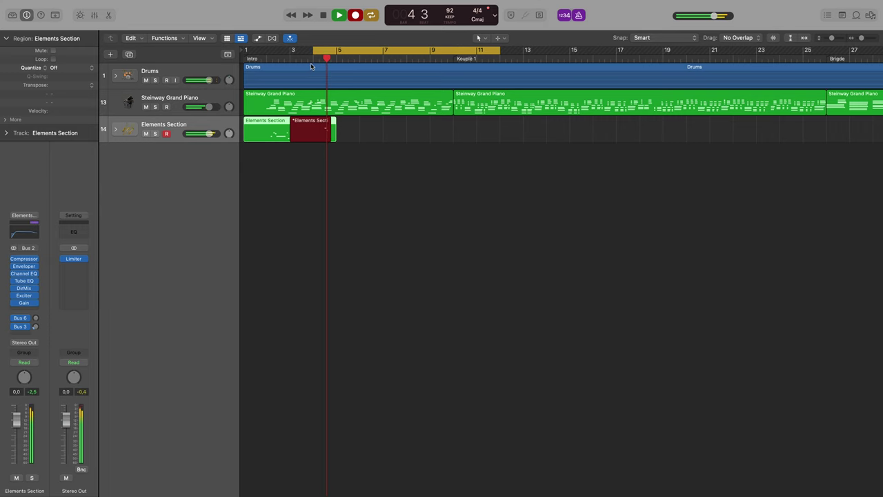
{"action": "key", "text": "space"}
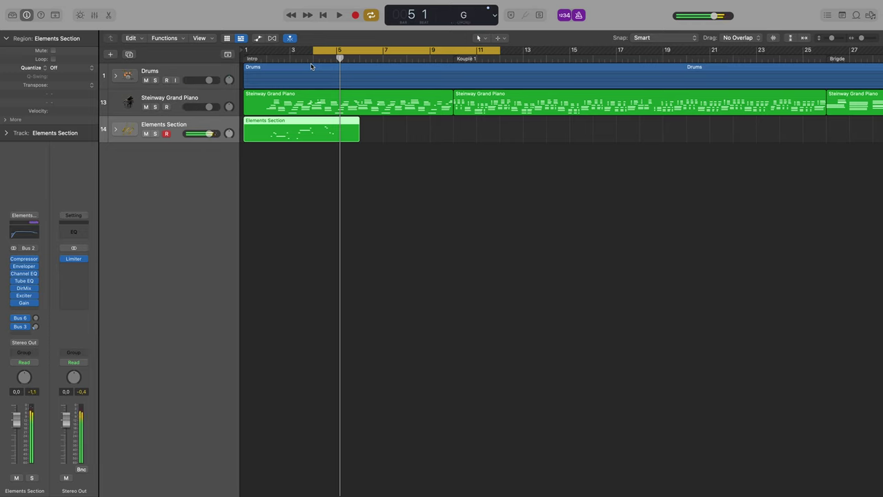
{"action": "left_click", "coordinate": [311, 65]}
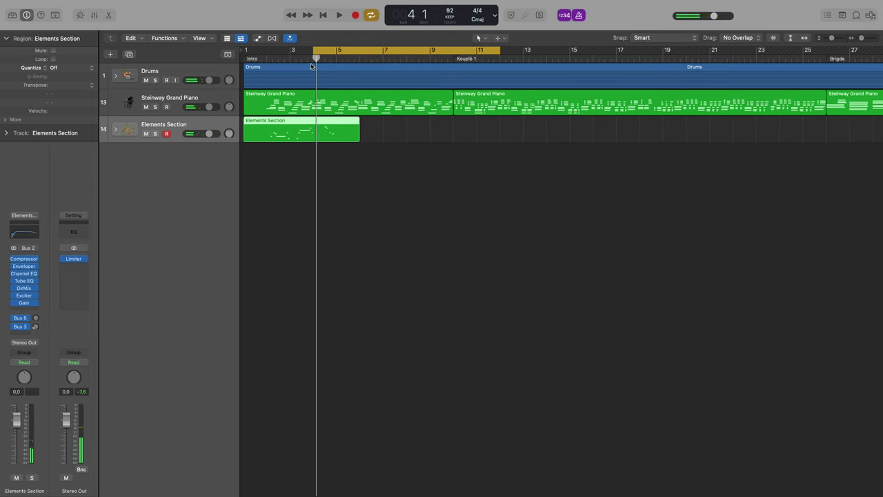
{"action": "key", "text": "super+z"}
{"action": "key", "text": "r"}
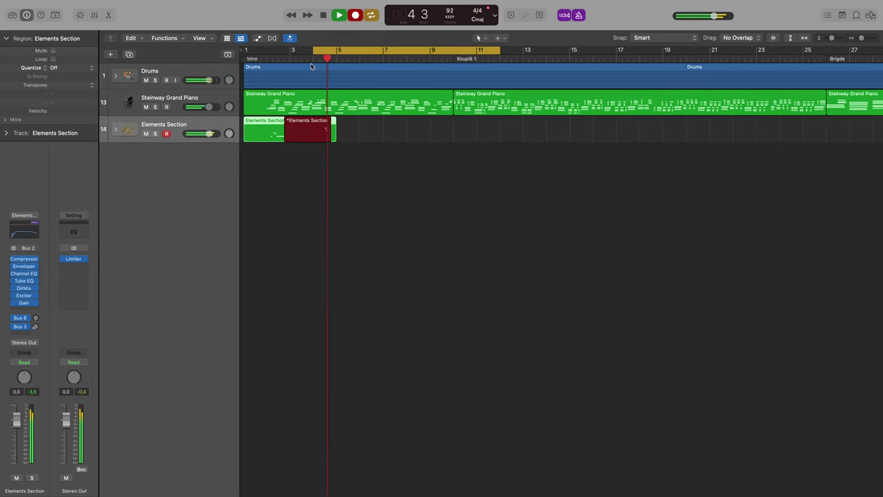
{"action": "key", "text": "space"}
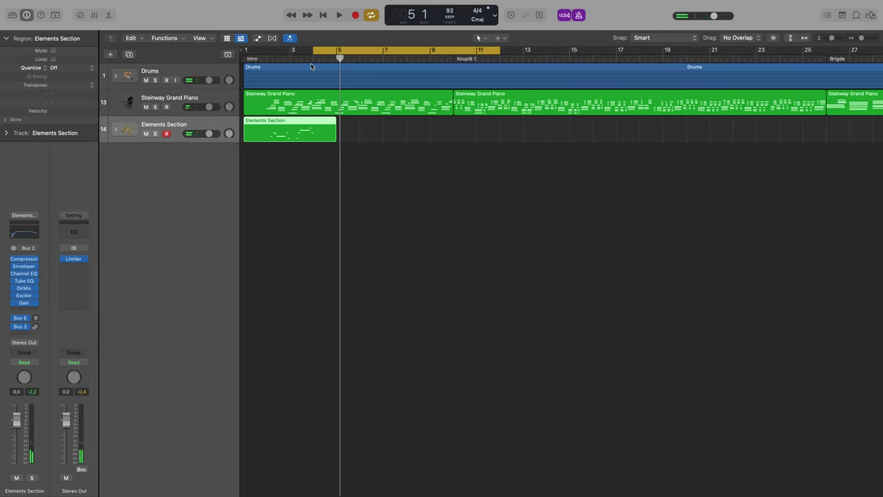
Record the horn phrase from bar 4 to the start of bar 6 on the Elements Section track and play it back.
{"action": "key", "text": "r"}
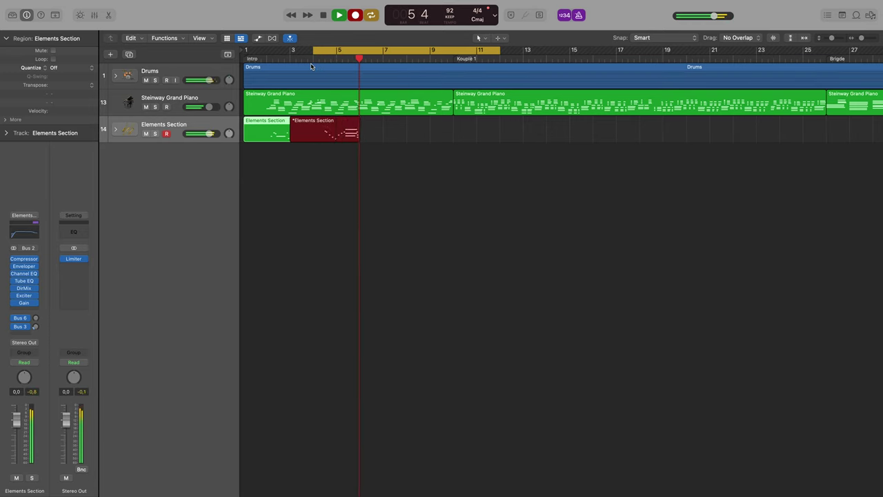
{"action": "key", "text": "space"}
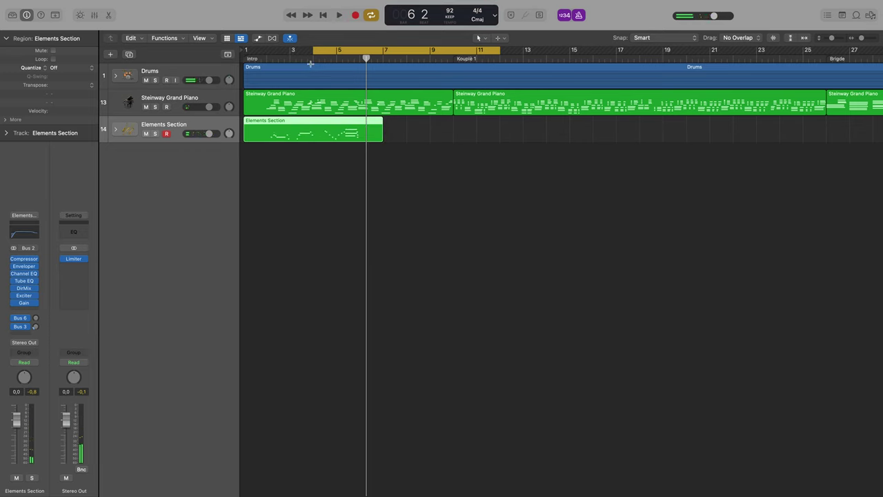
{"action": "key", "text": "space"}
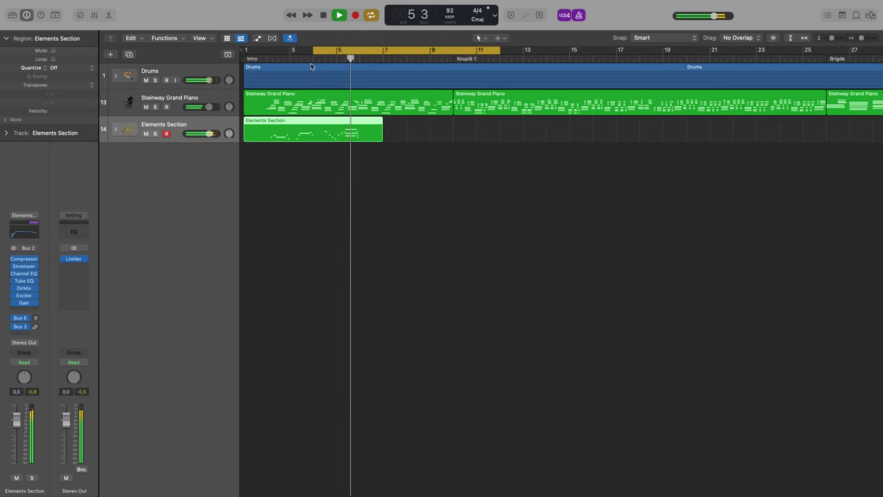
{"action": "key", "text": "space"}
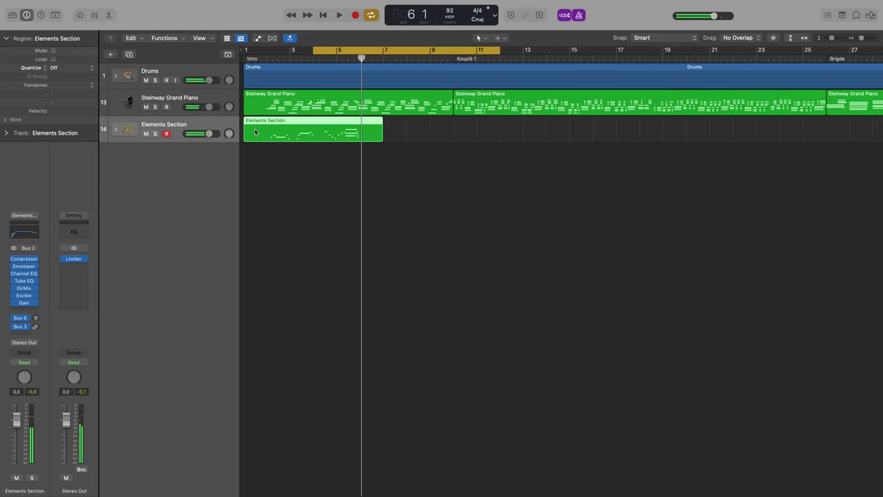
Extend the cycle range back to bar 1 and listen to the recorded horns from the start, replaying the part around bar 5.
{"action": "left_click_drag", "start_coordinate": [314, 54], "coordinate": [231, 56]}
{"action": "key", "text": "Return"}
{"action": "key", "text": "space"}
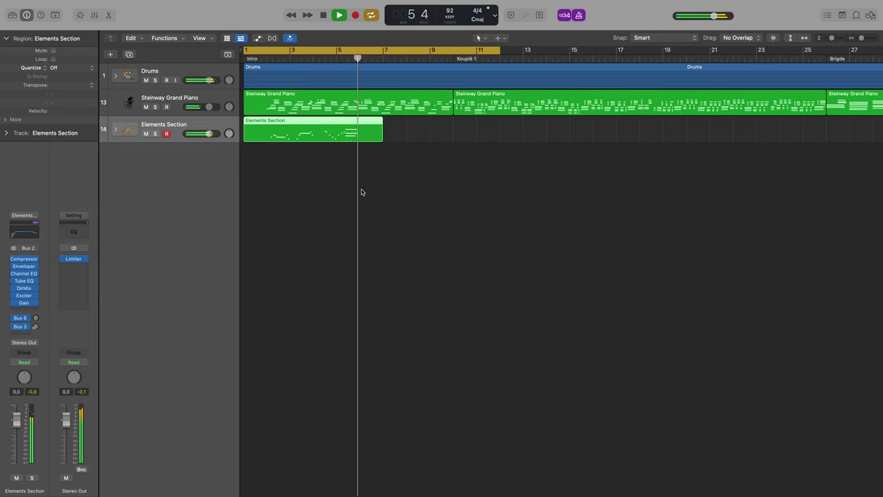
{"action": "key", "text": "space"}
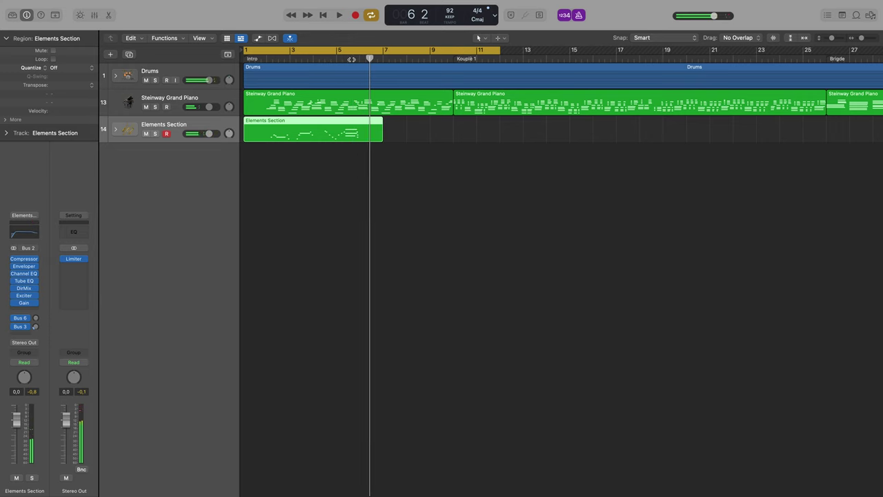
{"action": "left_click", "coordinate": [352, 60]}
{"action": "key", "text": "space"}
{"action": "left_click", "coordinate": [339, 59]}
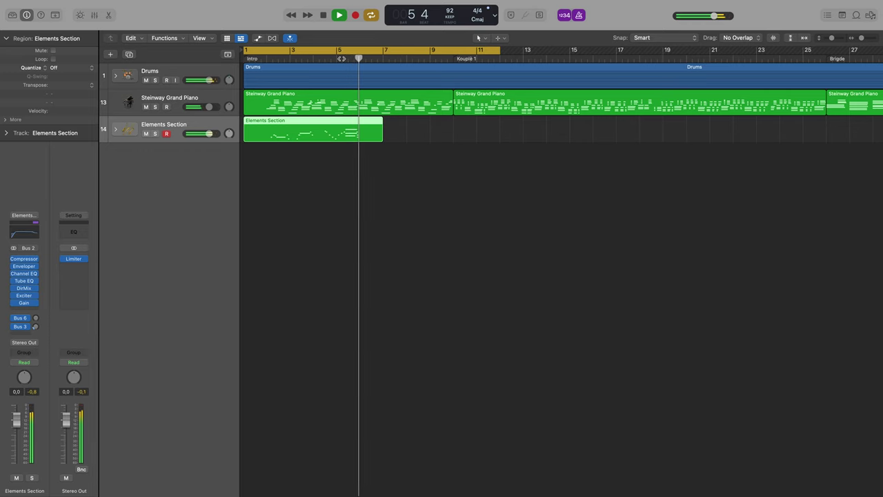
{"action": "key", "text": "space"}
Move the start of the cycle range to bar 6 and rehearse the following horn phrase over repeated playback.
{"action": "left_click_drag", "start_coordinate": [245, 50], "coordinate": [360, 77]}
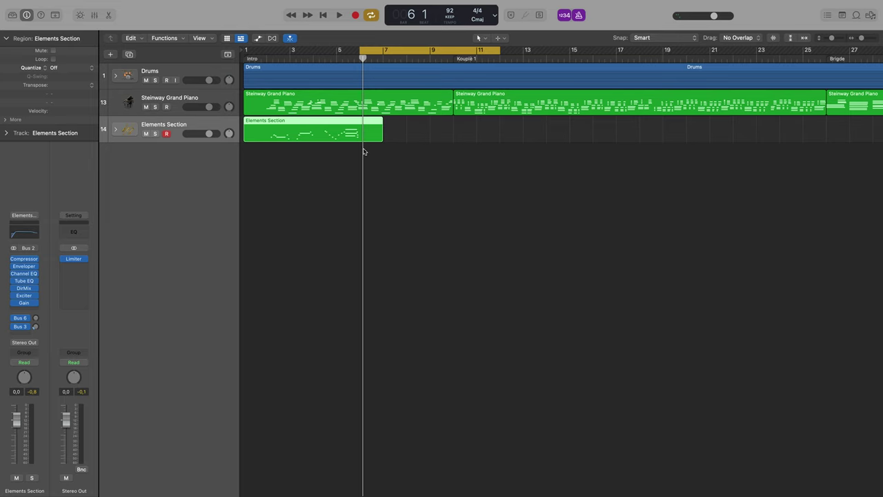
{"action": "key", "text": "space"}
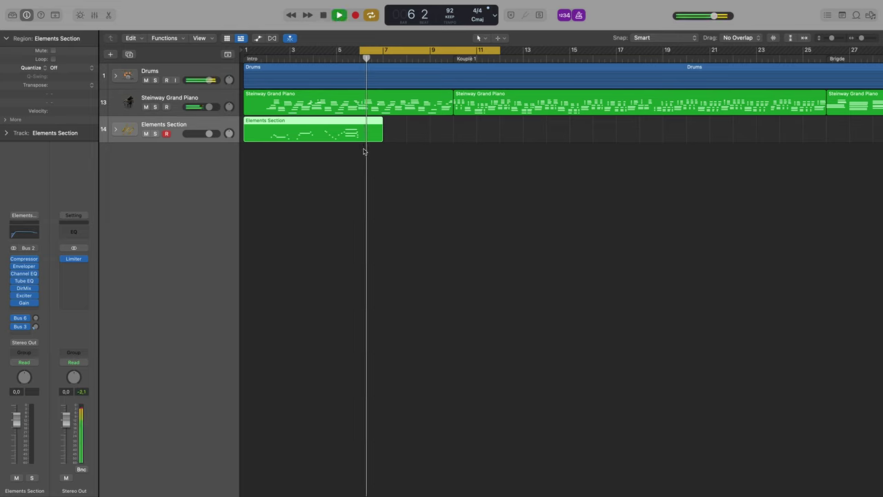
{"action": "key", "text": "space"}
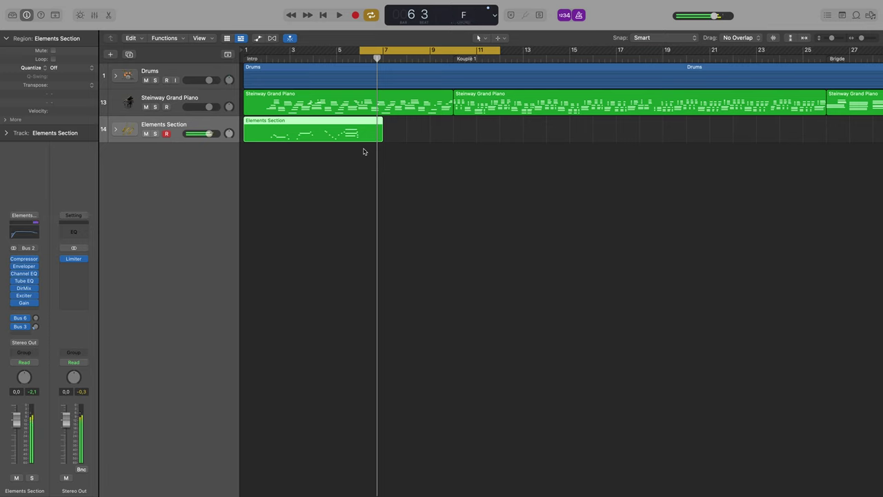
{"action": "key", "text": "space"}
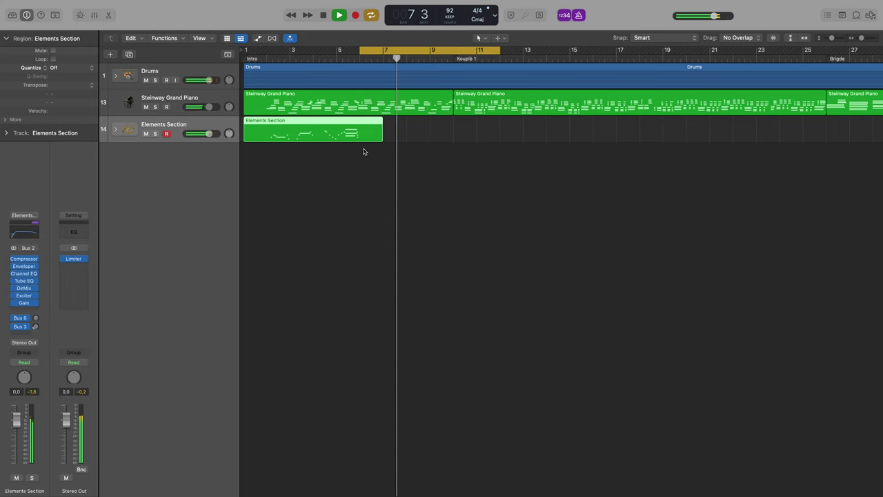
{"action": "key", "text": "space"}
{"action": "key", "text": "space"}
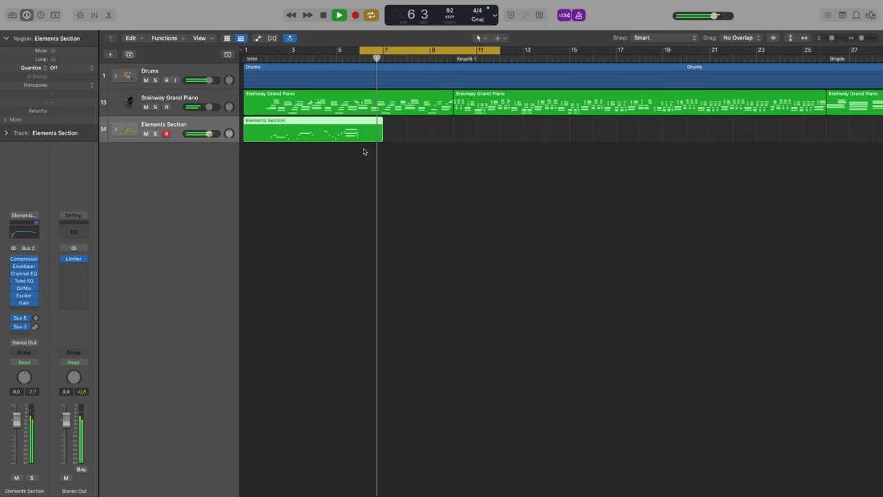
{"action": "key", "text": "space"}
{"action": "key", "text": "space"}
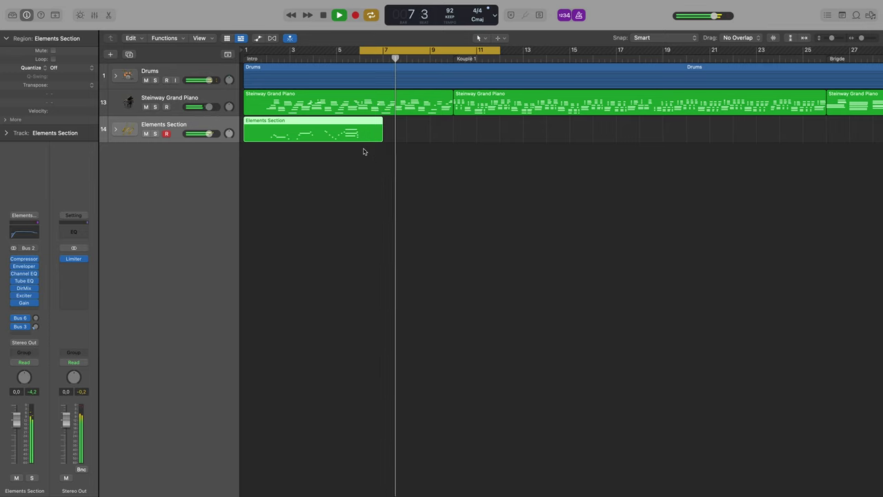
{"action": "key", "text": "space"}
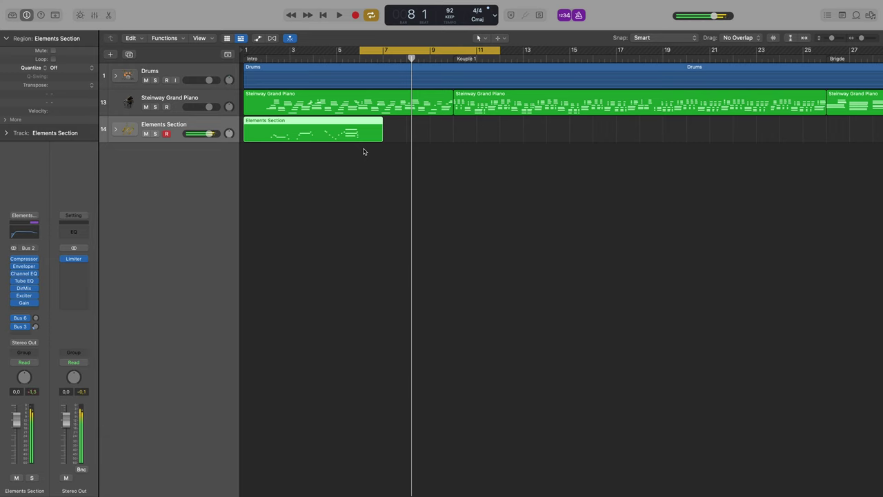
Run through the section from bar 6 once more and record the horn phrase there on the Elements Section track.
{"action": "key", "text": "space"}
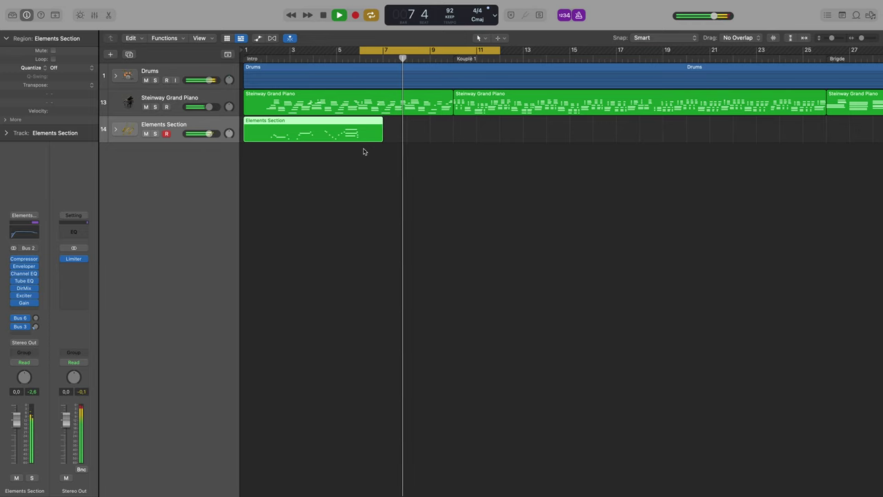
{"action": "key", "text": "space"}
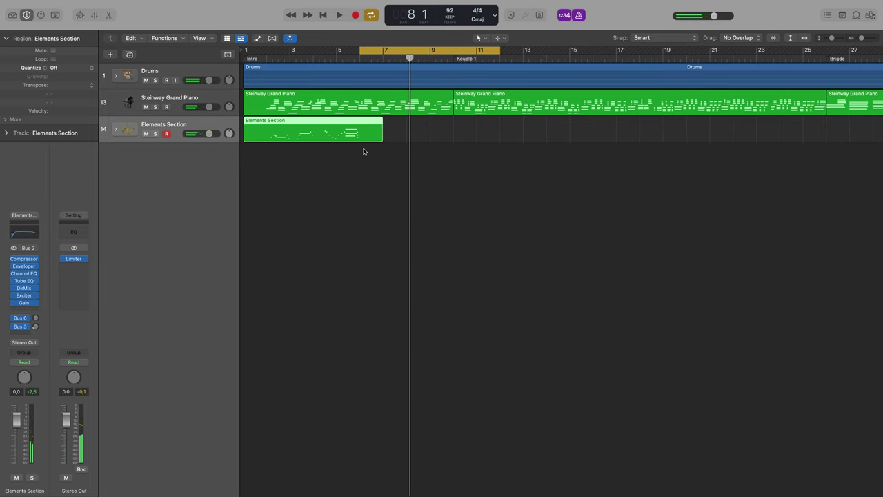
{"action": "key", "text": "r"}
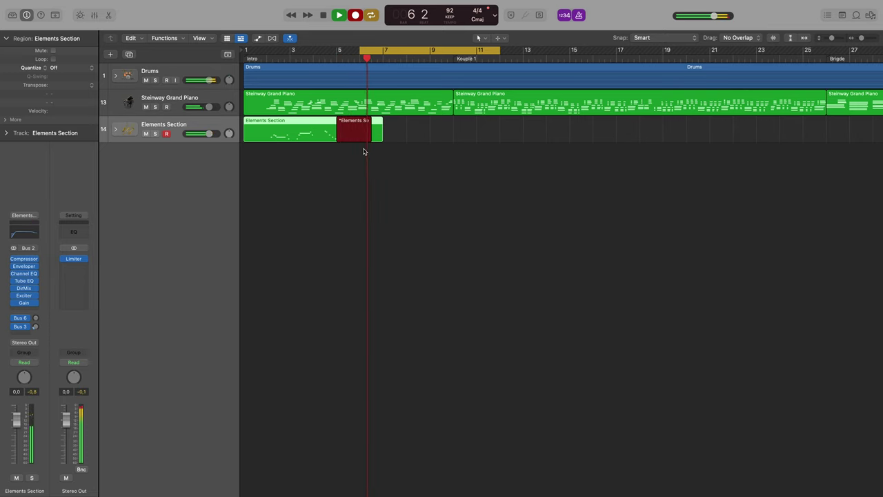
{"action": "key", "text": "space"}
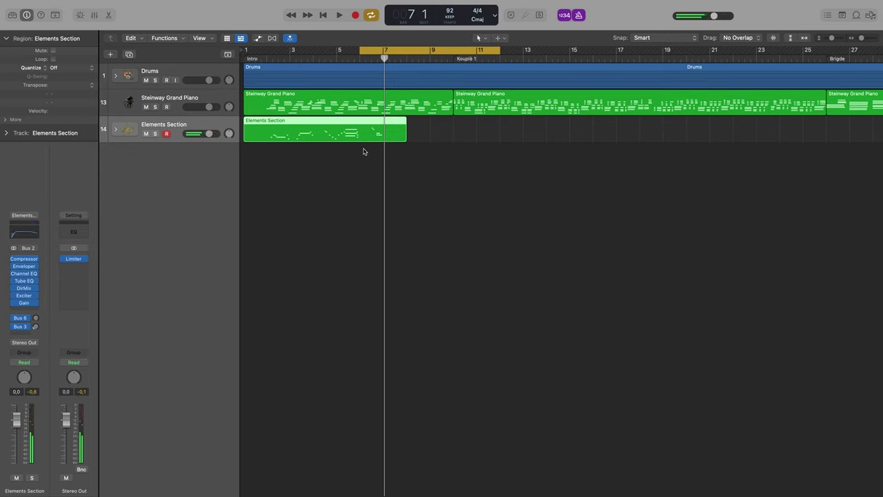
Discard the last horn take, record the phrase from bar 6 again on the Elements Section track and play it back twice.
{"action": "key", "text": "alt+bracketright"}
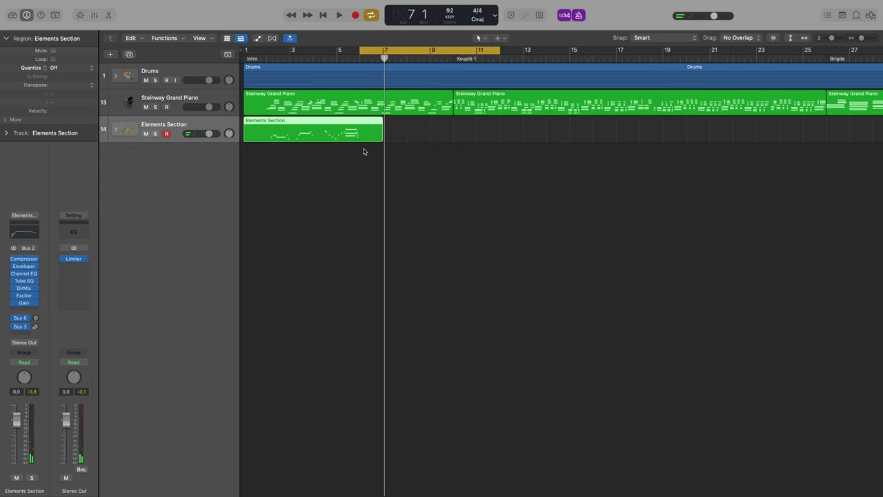
{"action": "key", "text": "r"}
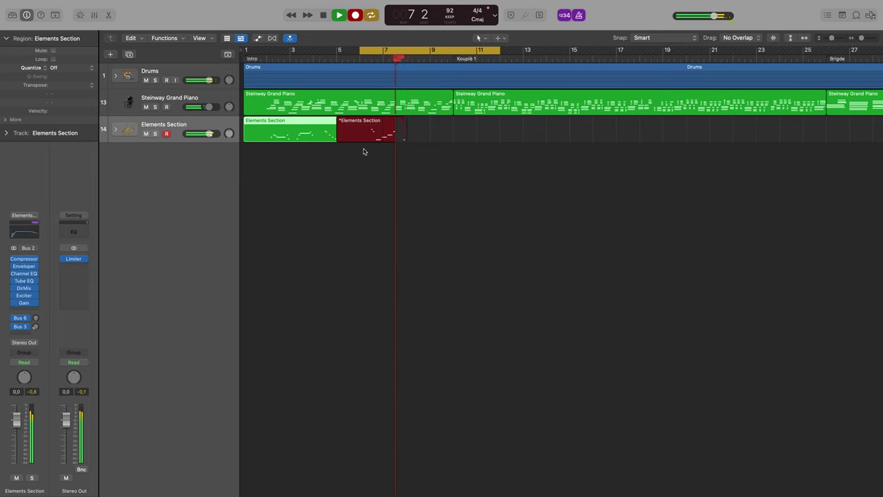
{"action": "key", "text": "space"}
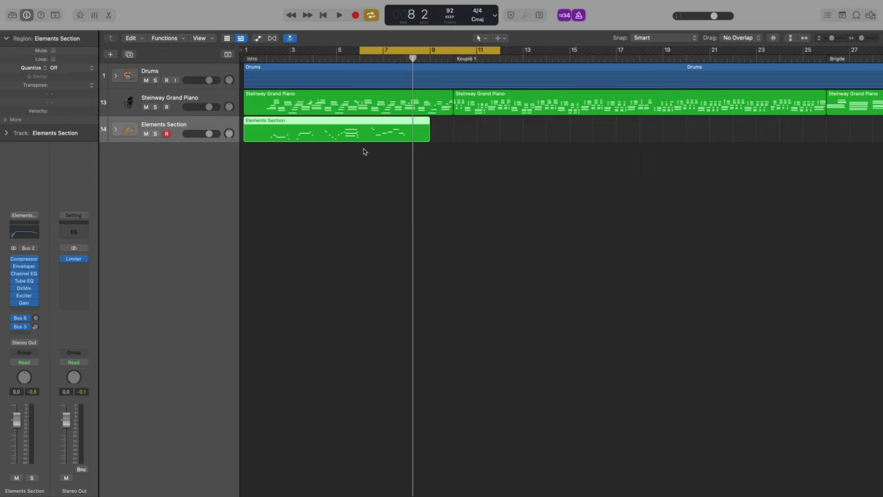
{"action": "key", "text": "space"}
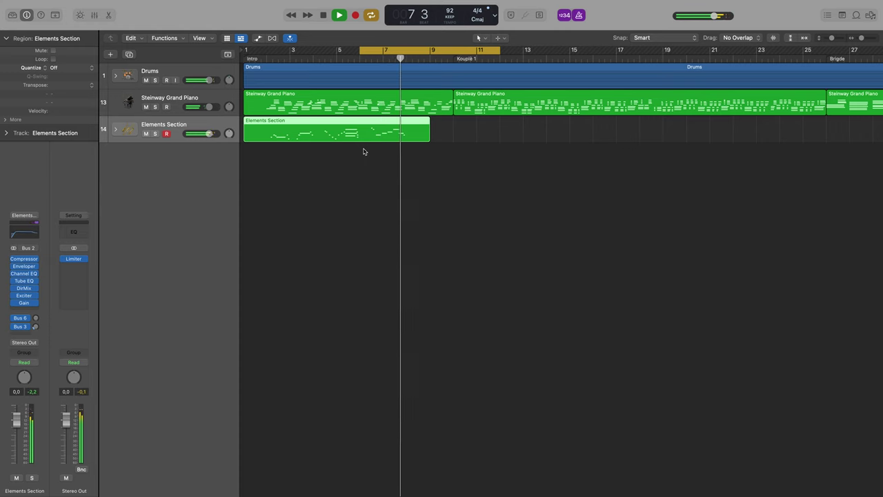
{"action": "key", "text": "space"}
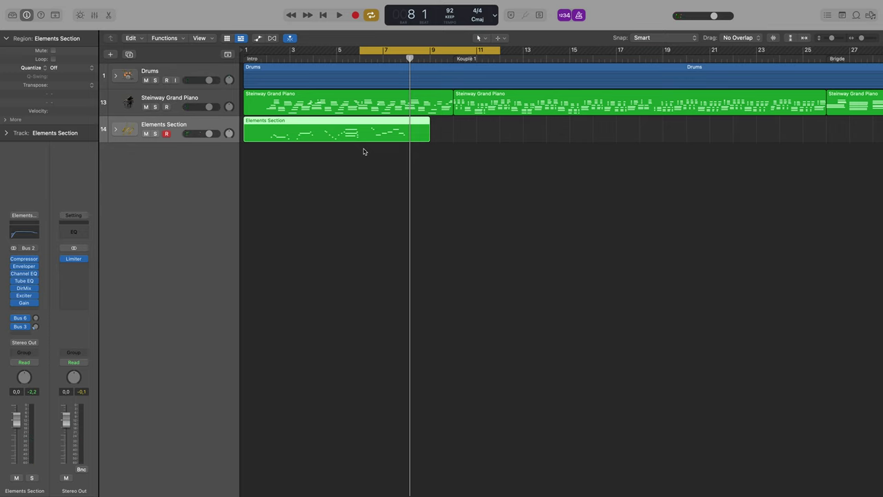
{"action": "left_click", "coordinate": [364, 151]}
{"action": "key", "text": "space"}
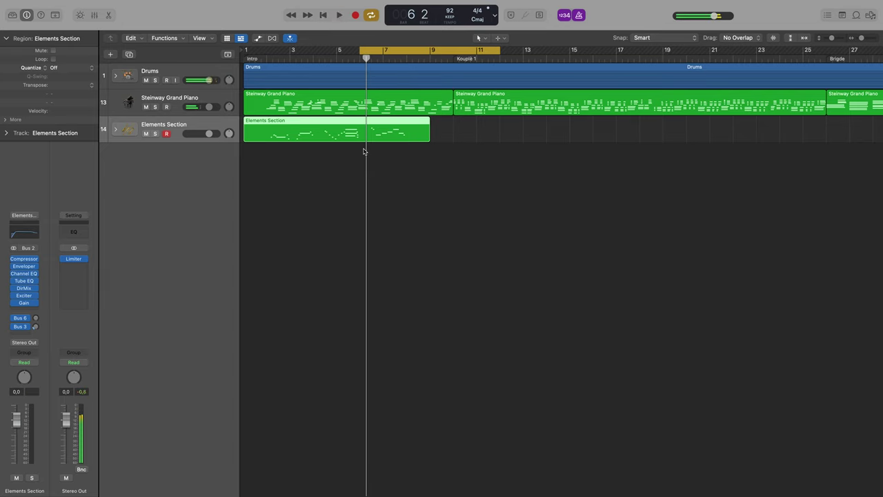
{"action": "key", "text": "space"}
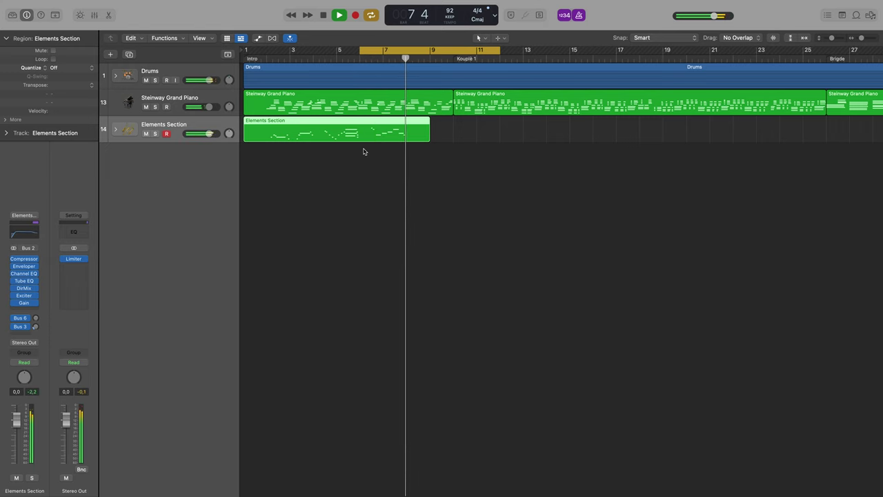
{"action": "key", "text": "space"}
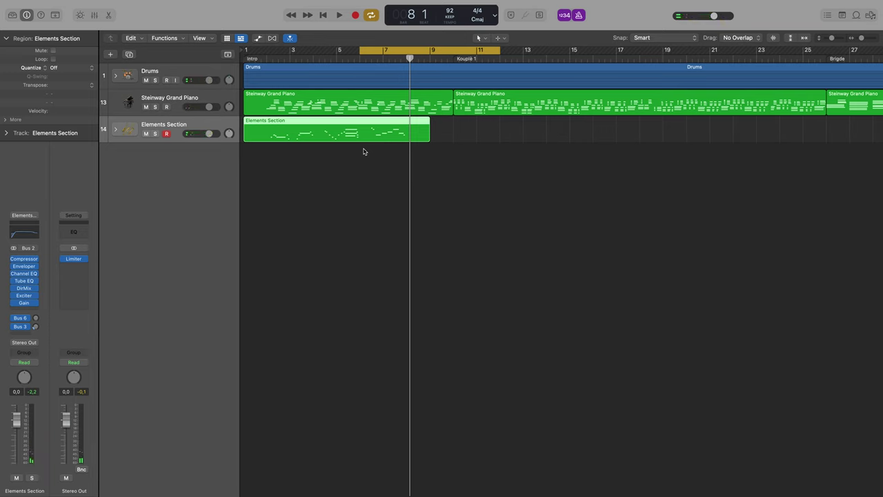
Move the start of the cycle range to bar 8 and listen to the horns from there, from bar 2 and from around bar 4.
{"action": "left_click_drag", "start_coordinate": [359, 50], "coordinate": [405, 66]}
{"action": "key", "text": "space"}
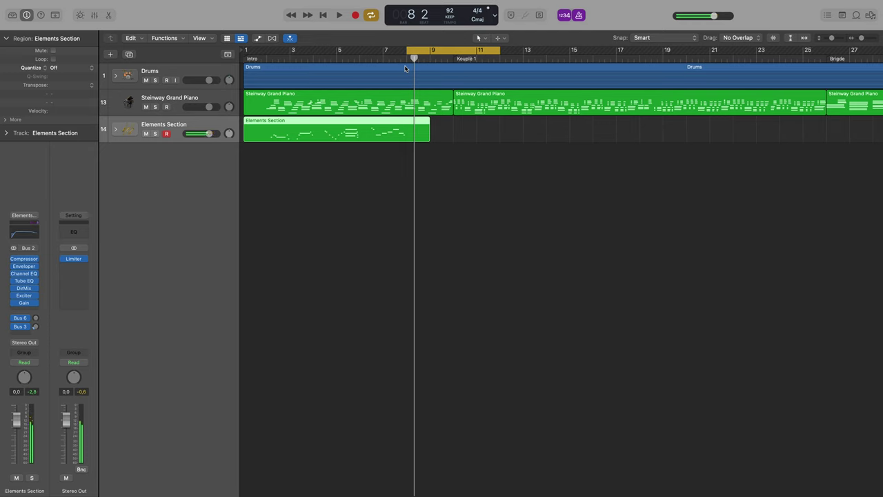
{"action": "double_click", "coordinate": [269, 58]}
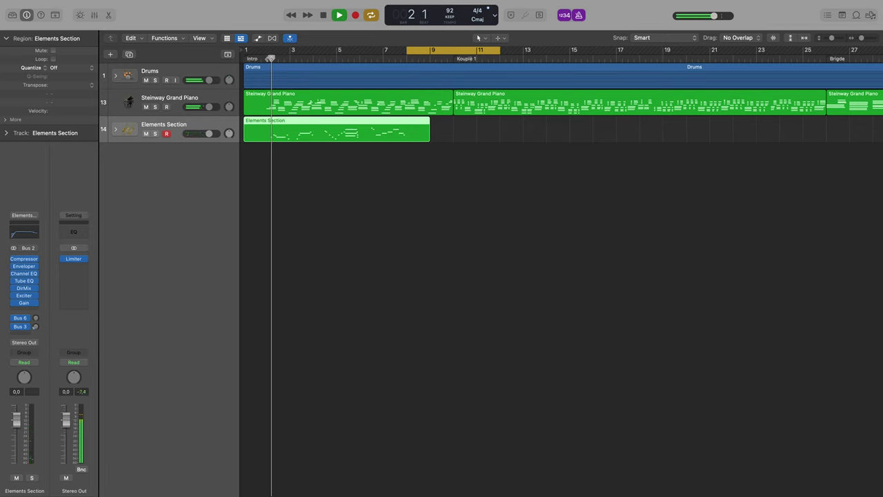
{"action": "key", "text": "space"}
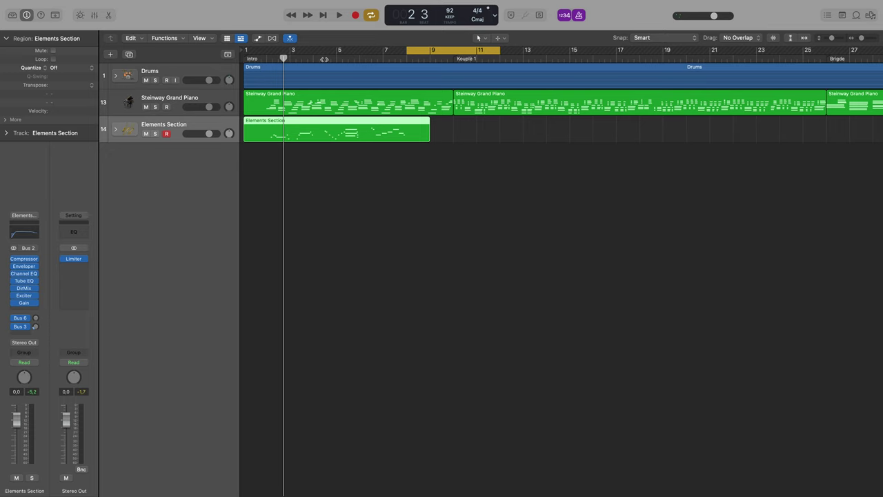
{"action": "left_click", "coordinate": [324, 59]}
{"action": "key", "text": "space"}
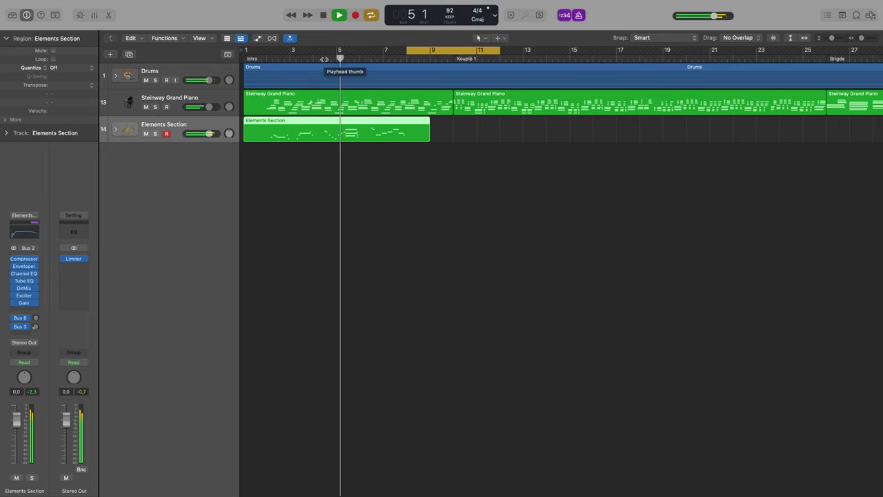
{"action": "key", "text": "space"}
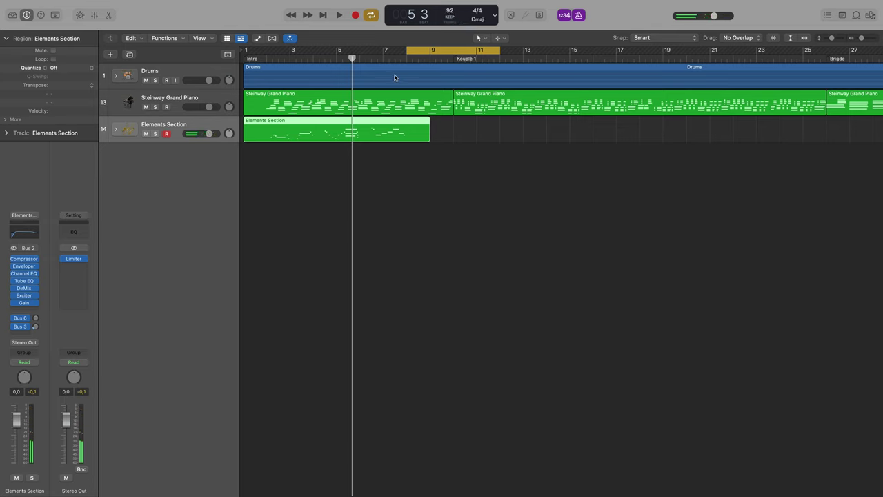
Record the closing horn phrase from bar 8 on the Elements Section track and play it back.
{"action": "key", "text": "r"}
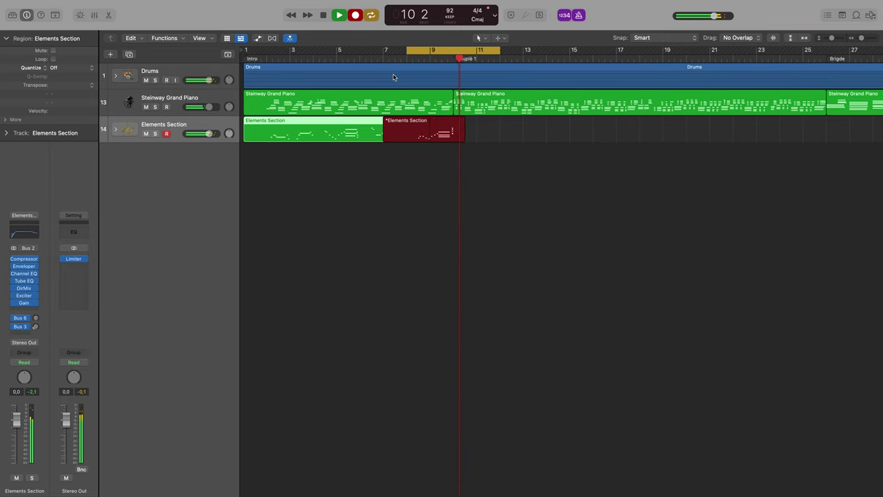
{"action": "key", "text": "space"}
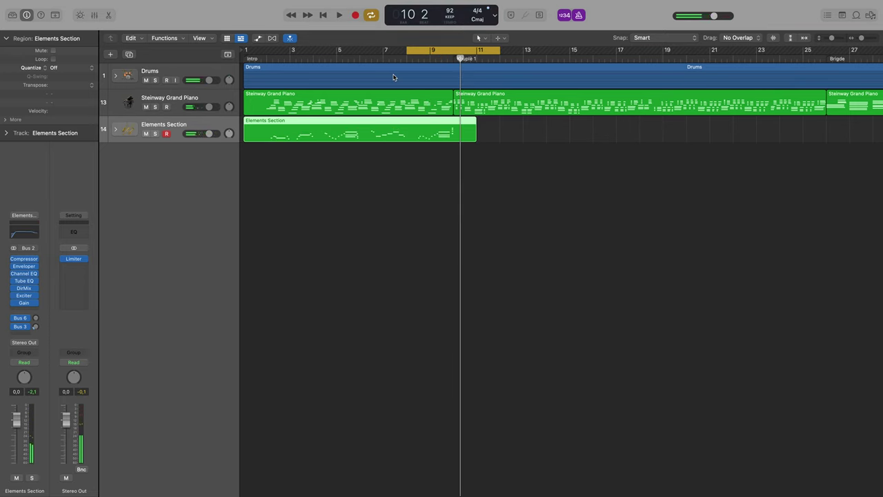
{"action": "key", "text": "space"}
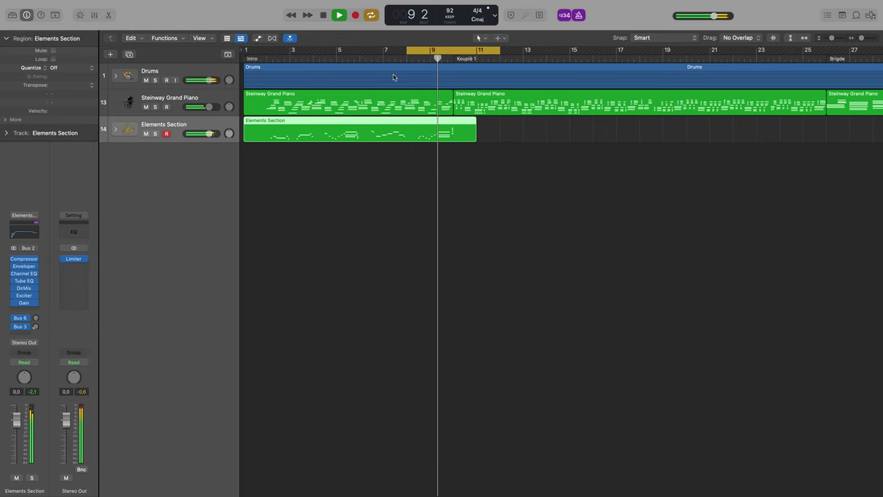
{"action": "key", "text": "space"}
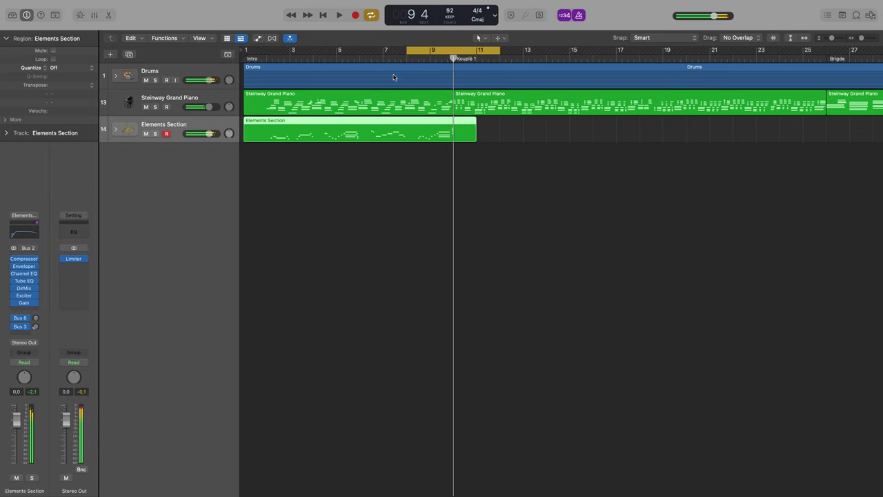
Turn off cycling, trim the horn region to just before its final chord in bar 9, and record that chord again.
{"action": "scroll", "coordinate": [452, 160], "scroll_direction": "up", "scroll_amount": 10}
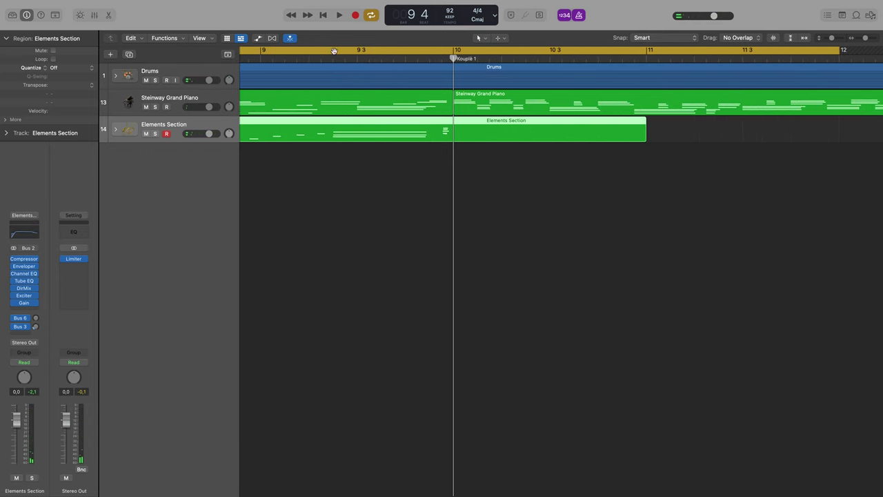
{"action": "left_click", "coordinate": [358, 54]}
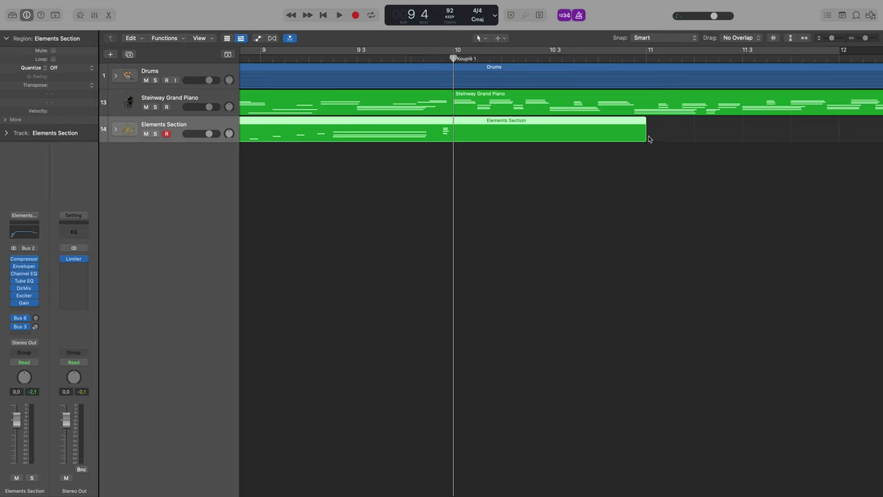
{"action": "left_click_drag", "start_coordinate": [645, 132], "coordinate": [429, 123]}
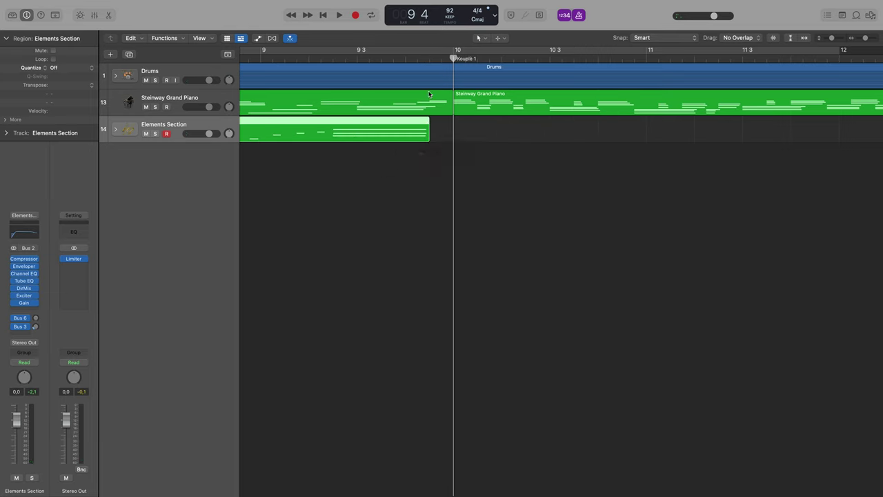
{"action": "left_click", "coordinate": [429, 60]}
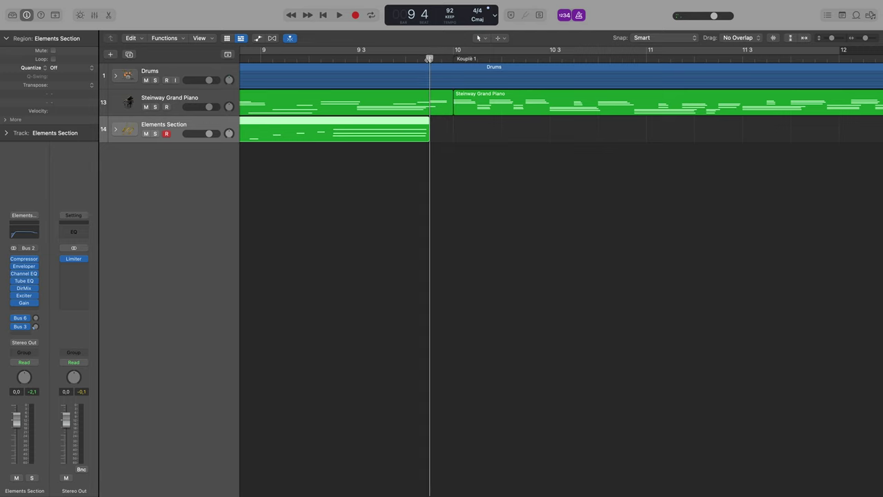
{"action": "key", "text": "r"}
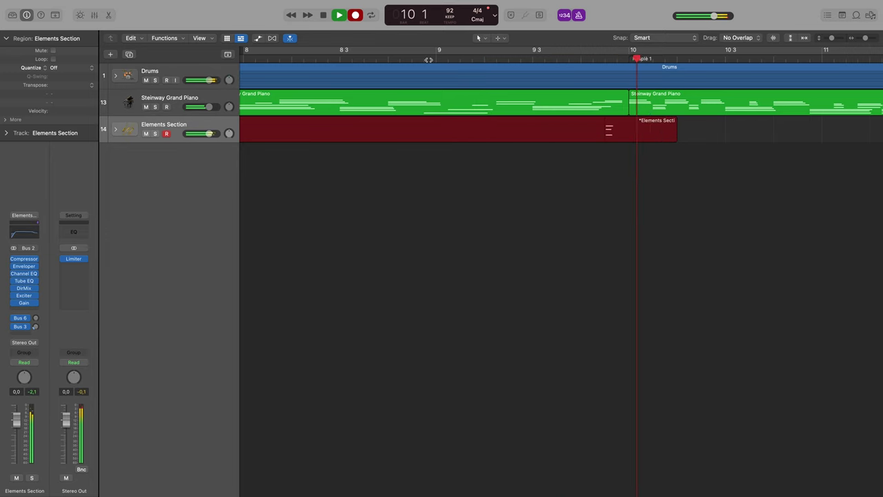
{"action": "key", "text": "space"}
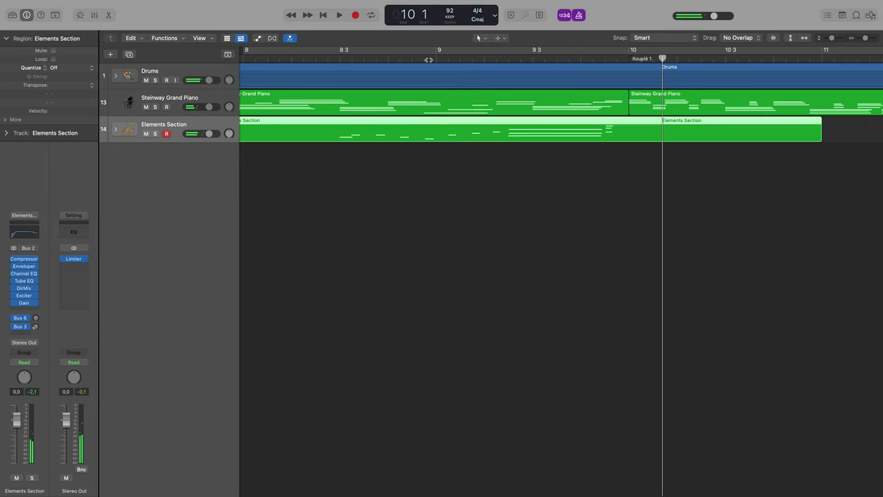
Play back the end of the intro and shorten the Elements Section region so it ends at bar 10.
{"action": "key", "text": "super+Left"}
{"action": "key", "text": "super+Left"}
{"action": "key", "text": "super+Left"}
{"action": "key", "text": "super+Left"}
{"action": "key", "text": "super+Left"}
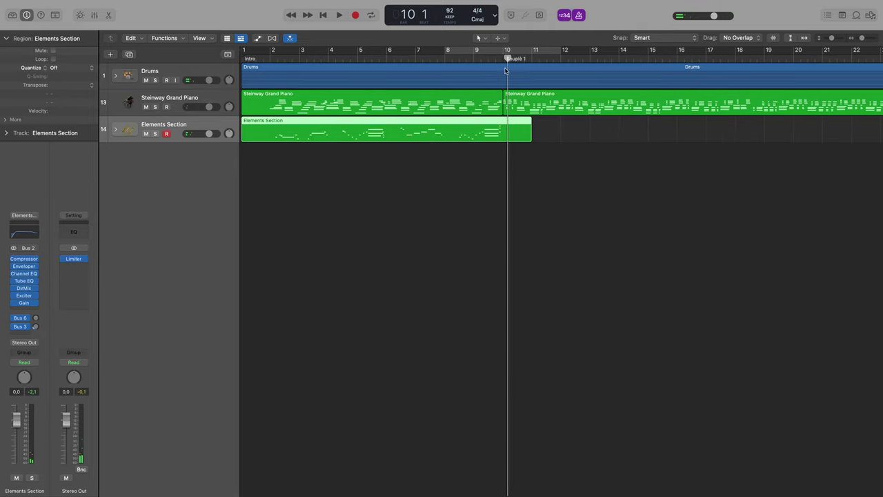
{"action": "key", "text": "comma"}
{"action": "key", "text": "space"}
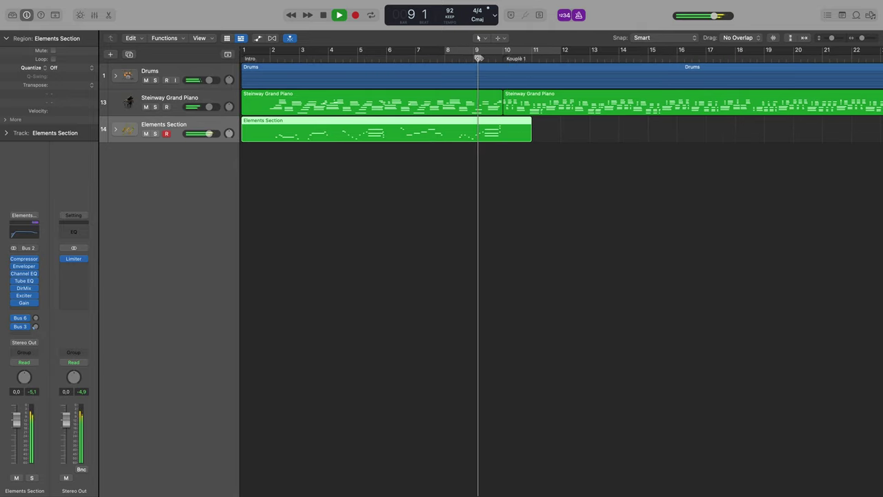
{"action": "key", "text": "space"}
{"action": "left_click_drag", "start_coordinate": [531, 134], "coordinate": [499, 136]}
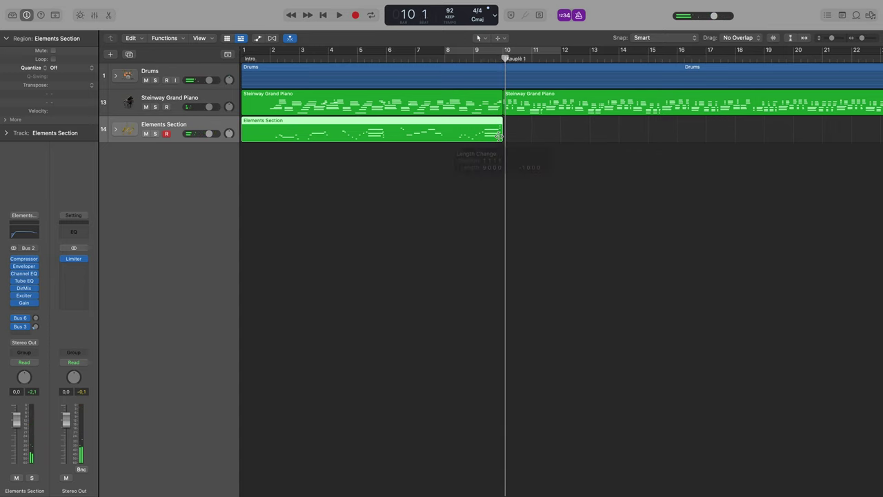
Open the Elements Section region in the Piano Roll, select all its notes and quantize them to 1/16 Note.
{"action": "double_click", "coordinate": [380, 138]}
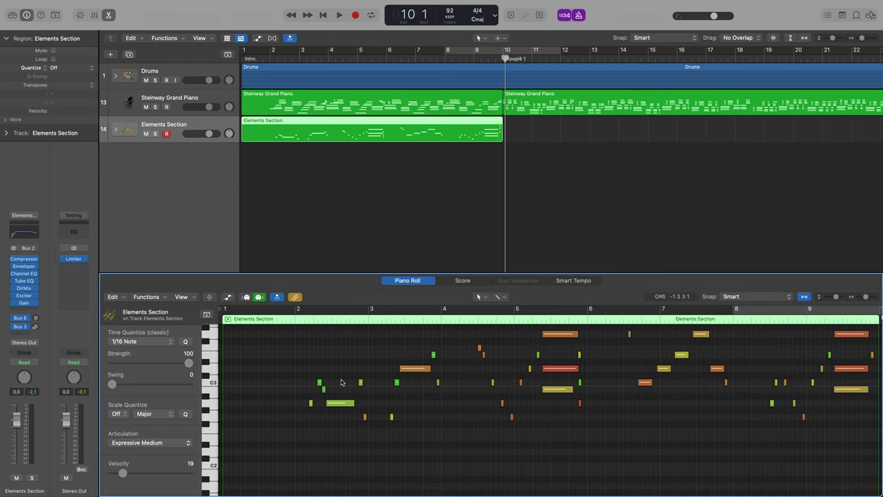
{"action": "key", "text": "super+a"}
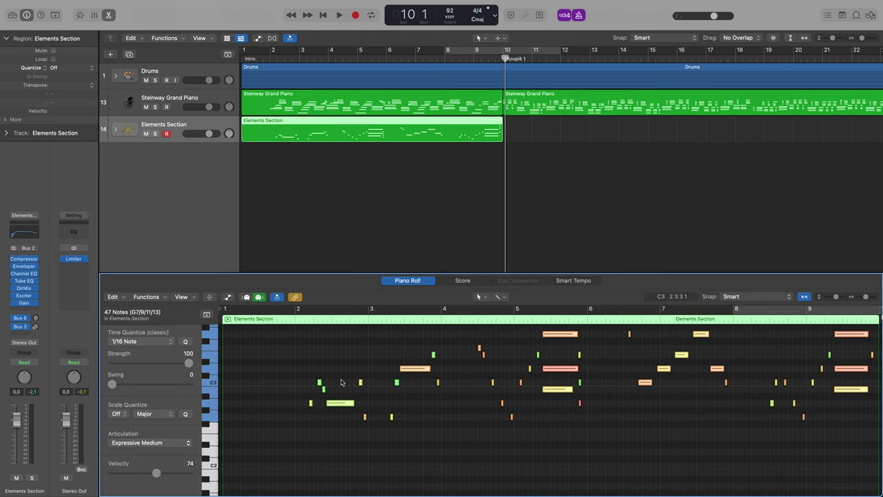
{"action": "left_click", "coordinate": [142, 301]}
{"action": "left_click", "coordinate": [151, 325]}
Play the whole intro from bar 1 with the mixer shown and the metronome switched off.
{"action": "key", "text": "Return"}
{"action": "key", "text": "space"}
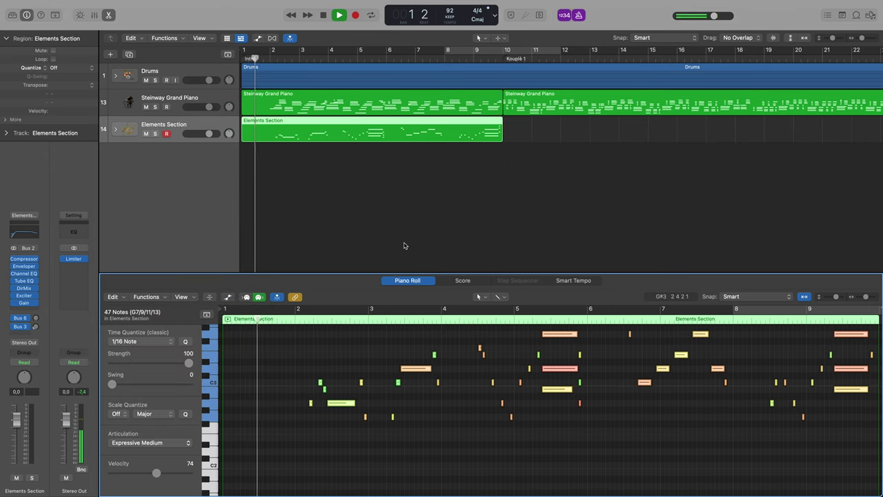
{"action": "key", "text": "x"}
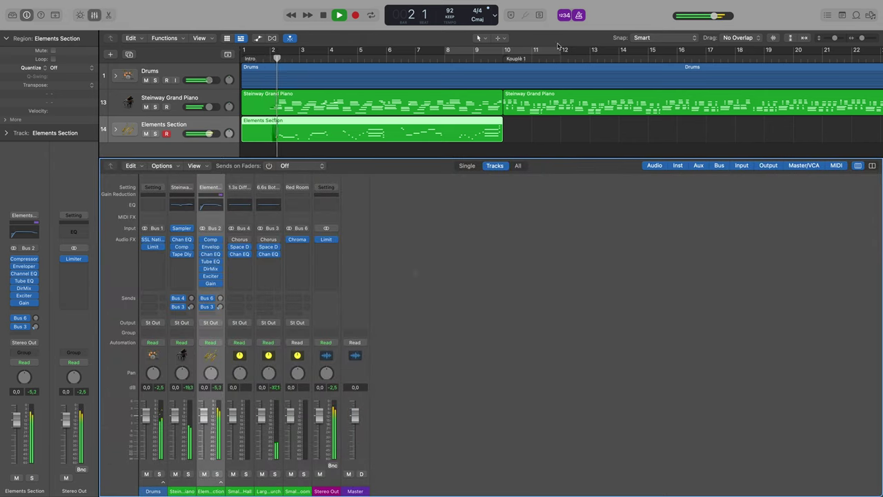
{"action": "left_click", "coordinate": [579, 16]}
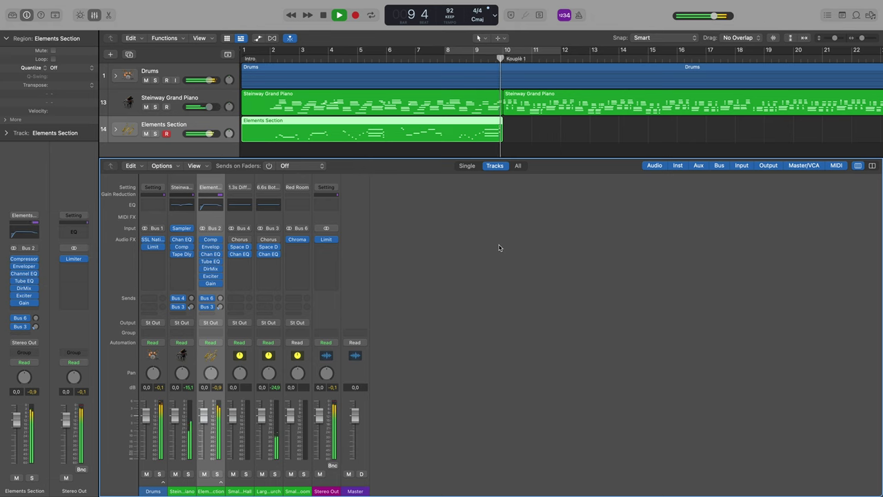
{"action": "key", "text": "space"}
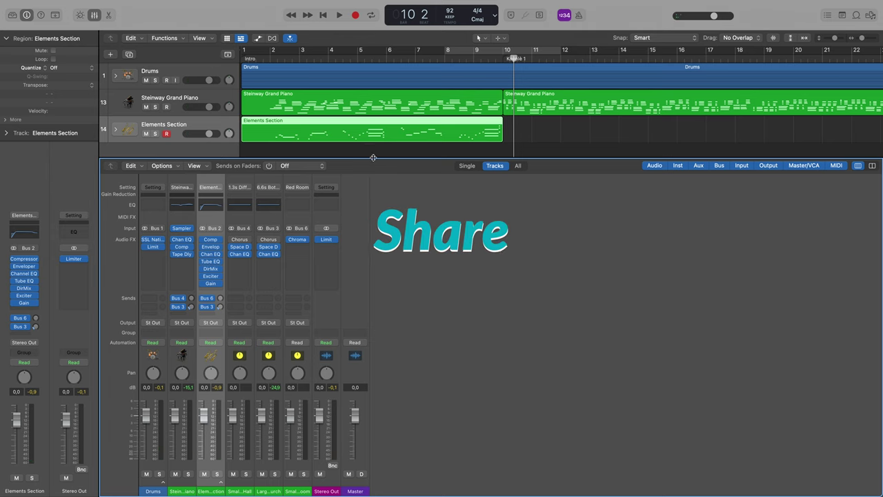
Make the mixer area shorter, play the intro from bar 2 and select the Steinway Grand Piano track.
{"action": "left_click_drag", "start_coordinate": [373, 158], "coordinate": [363, 208]}
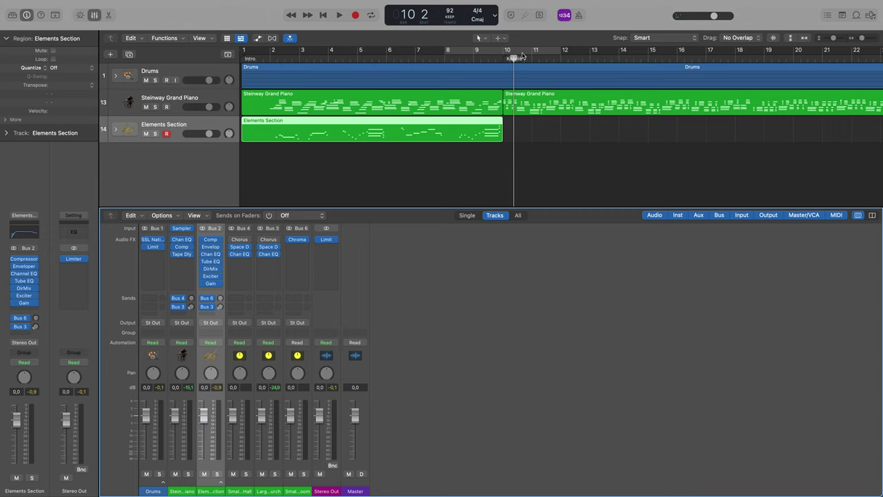
{"action": "left_click_drag", "start_coordinate": [513, 58], "coordinate": [272, 53]}
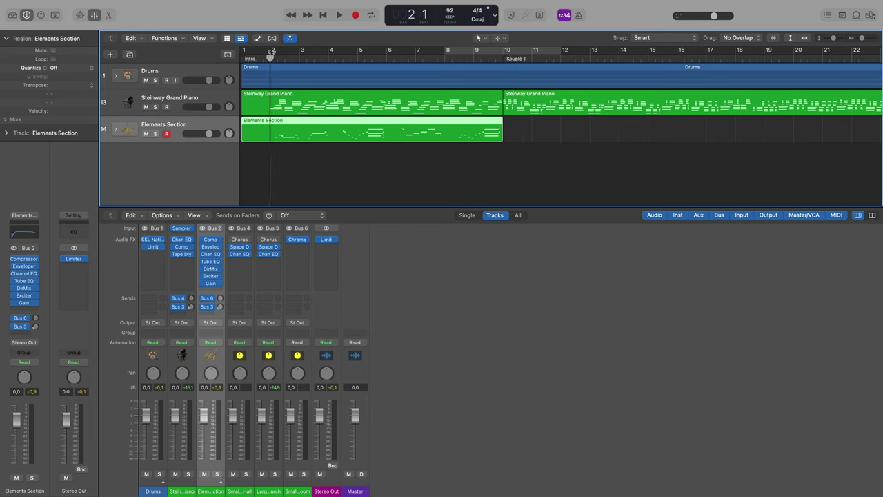
{"action": "left_click", "coordinate": [318, 104]}
{"action": "key", "text": "space"}
{"action": "key", "text": "space"}
{"action": "left_click", "coordinate": [197, 98]}
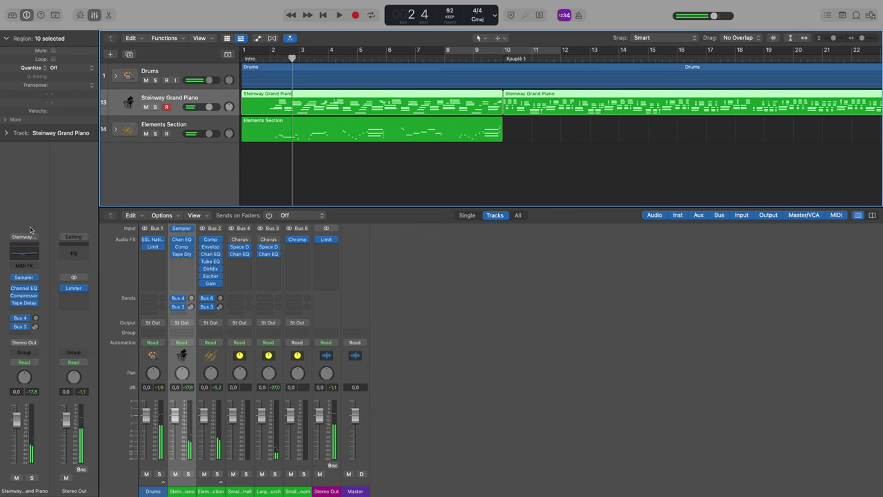
Load the Grand Piano and Pad patch on the Steinway Grand Piano track.
{"action": "left_click", "coordinate": [12, 14]}
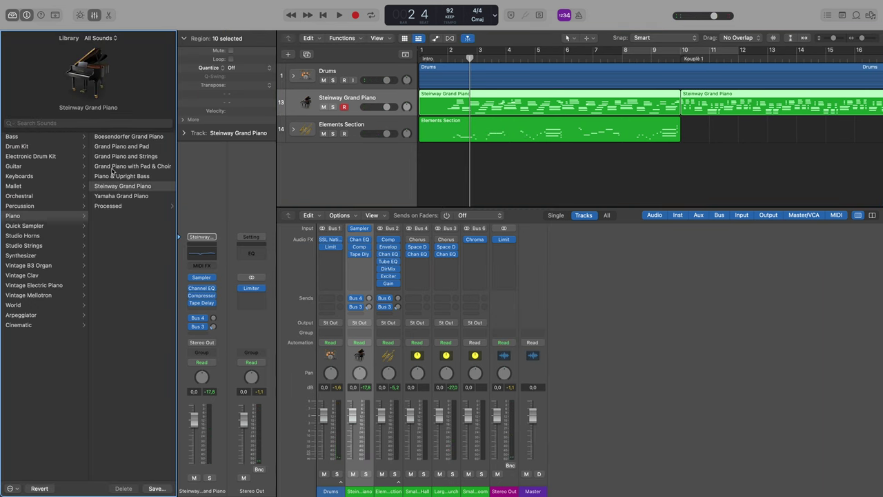
{"action": "left_click", "coordinate": [124, 148]}
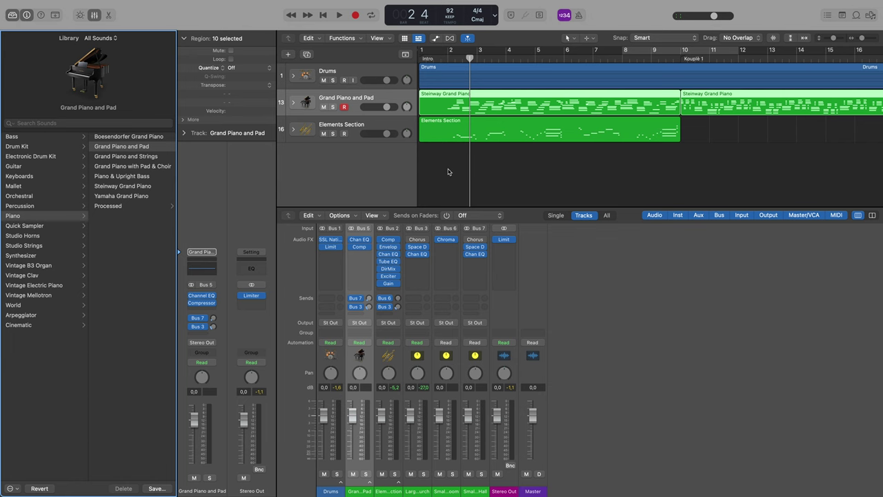
{"action": "left_click", "coordinate": [11, 15]}
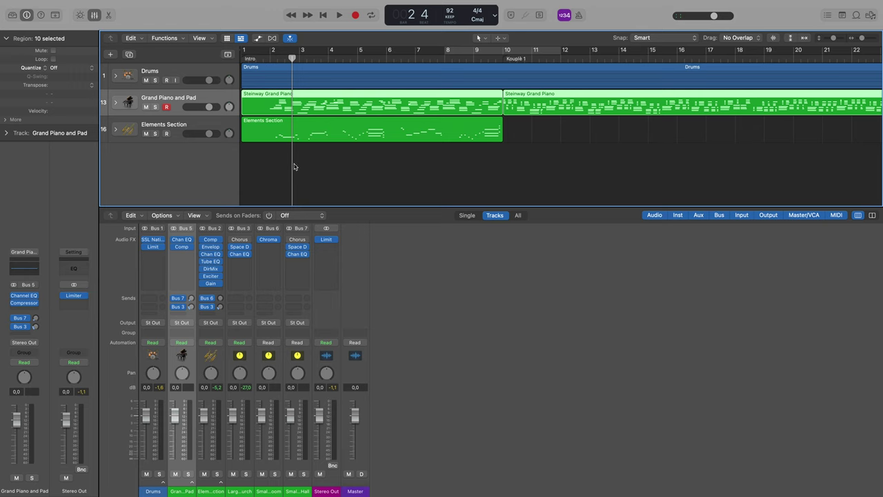
Play the intro from bar 1 to bar 10 and expand the Grand Piano and Pad track stack.
{"action": "left_click_drag", "start_coordinate": [292, 59], "coordinate": [265, 58]}
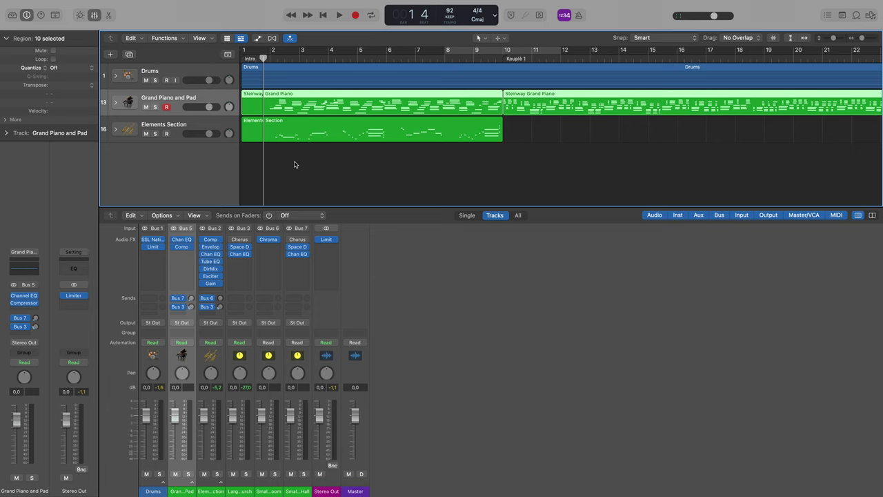
{"action": "key", "text": "space"}
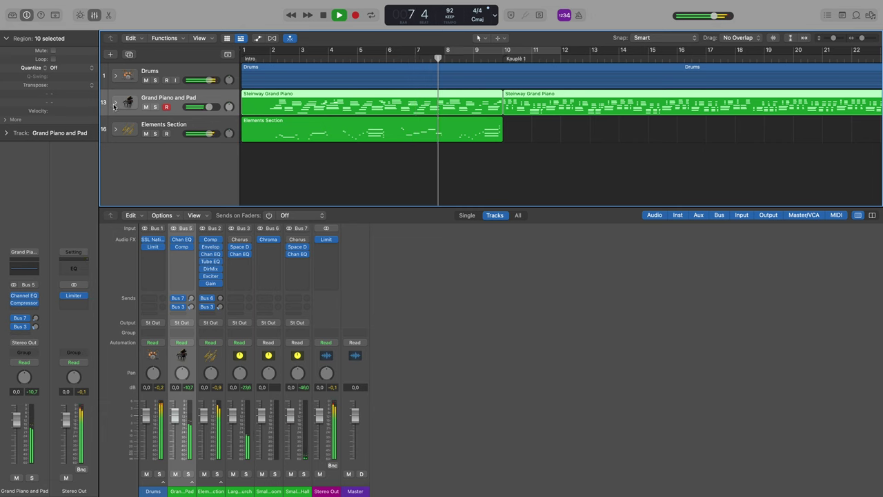
{"action": "left_click", "coordinate": [114, 104]}
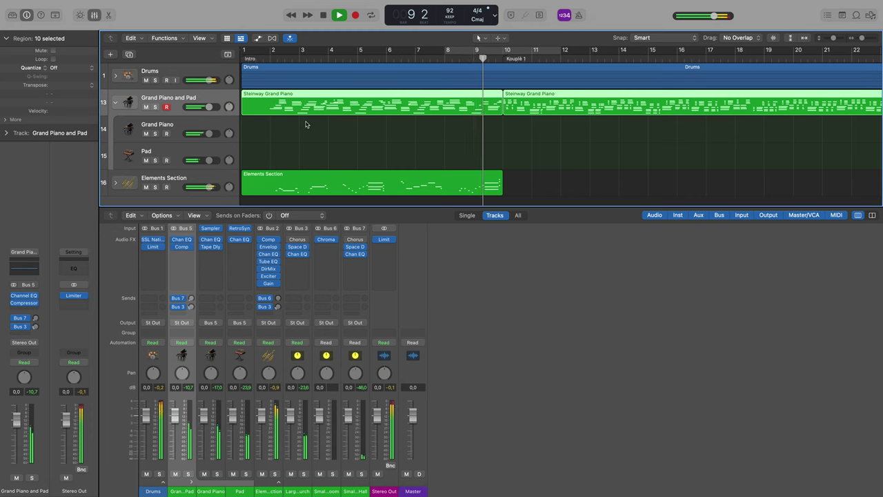
{"action": "key", "text": "space"}
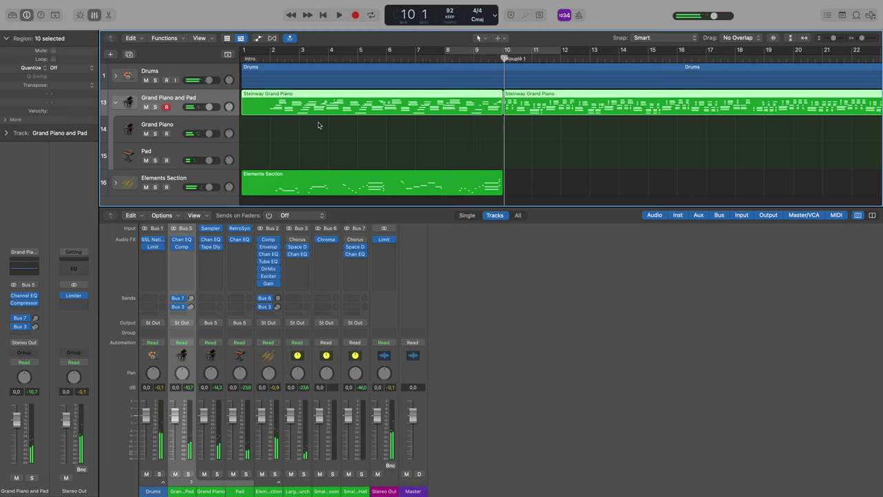
Replay the intro from the beginning while checking the Pad subtrack's mute and volume controls.
{"action": "key", "text": "Return"}
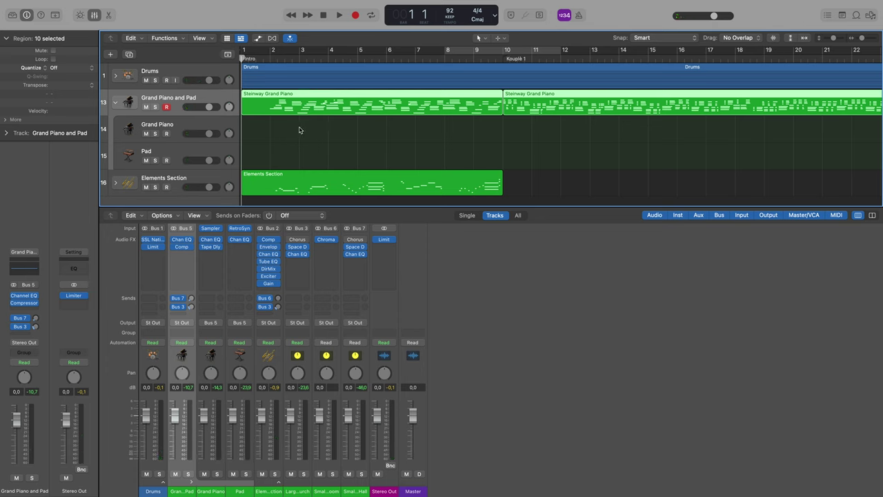
{"action": "key", "text": "space"}
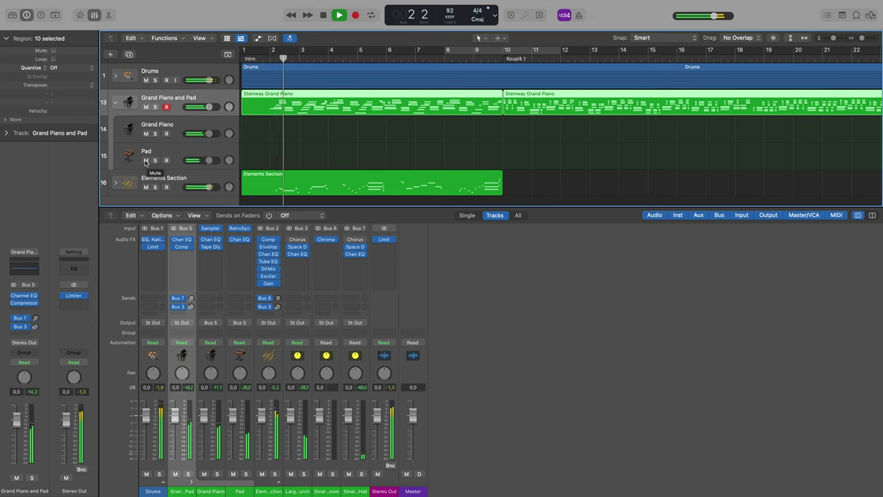
{"action": "left_click", "coordinate": [145, 160]}
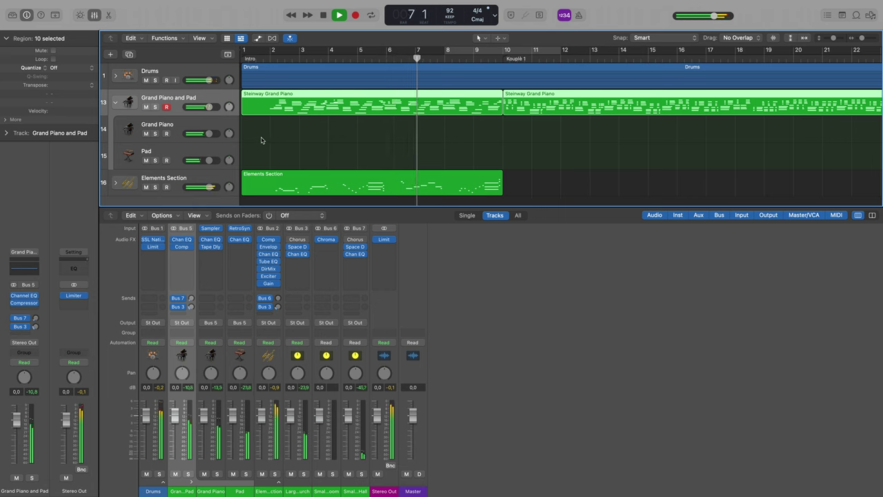
{"action": "left_click", "coordinate": [208, 161]}
{"action": "left_click", "coordinate": [209, 161]}
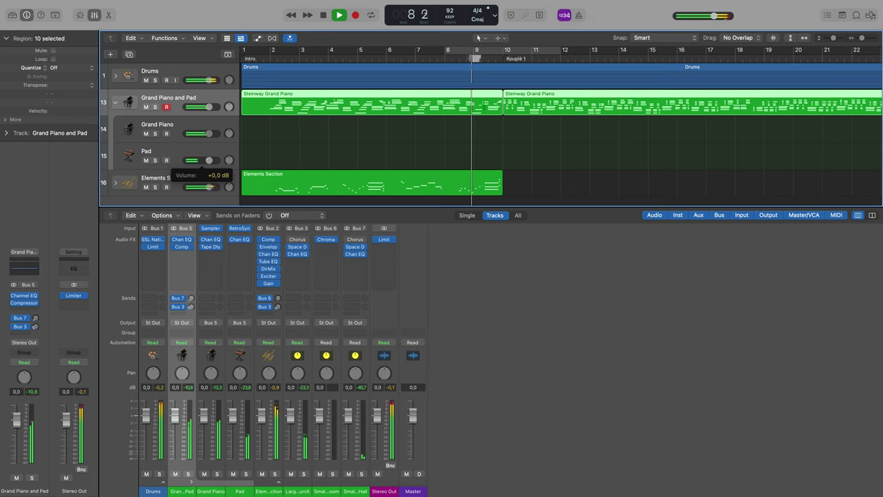
{"action": "key", "text": "space"}
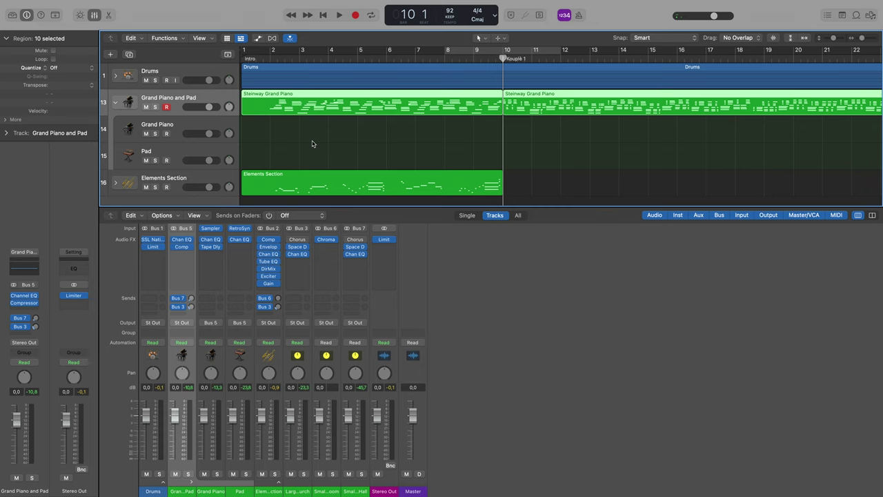
Collapse and expand the Grand Piano and Pad stack, and switch its track back to the Steinway Grand Piano patch.
{"action": "key", "text": "ctrl+super+Left"}
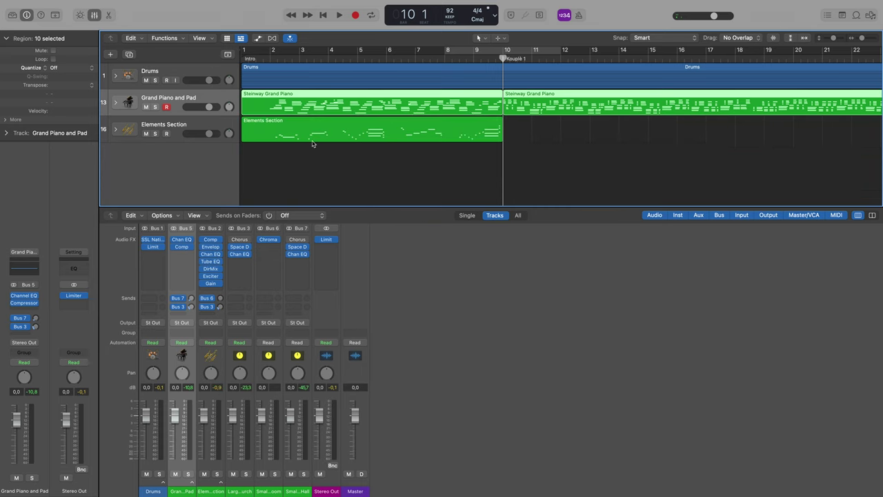
{"action": "left_click", "coordinate": [114, 103]}
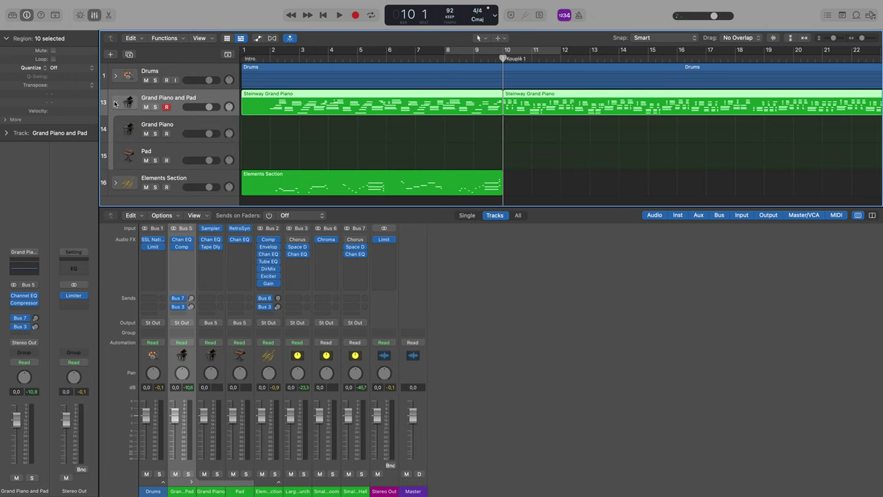
{"action": "left_click", "coordinate": [114, 103]}
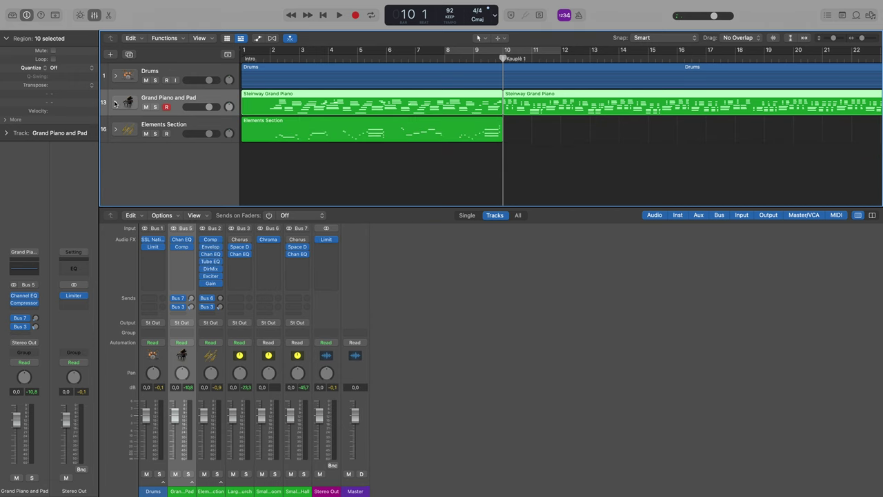
{"action": "left_click", "coordinate": [115, 103]}
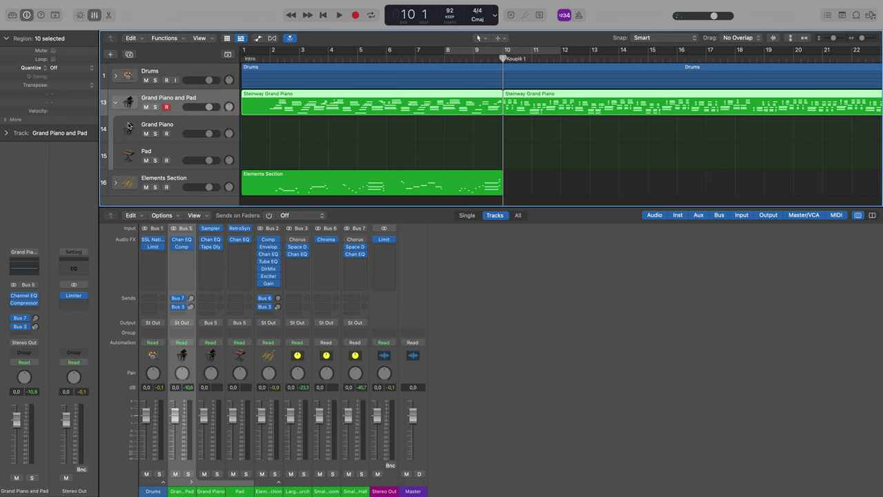
{"action": "left_click", "coordinate": [11, 14]}
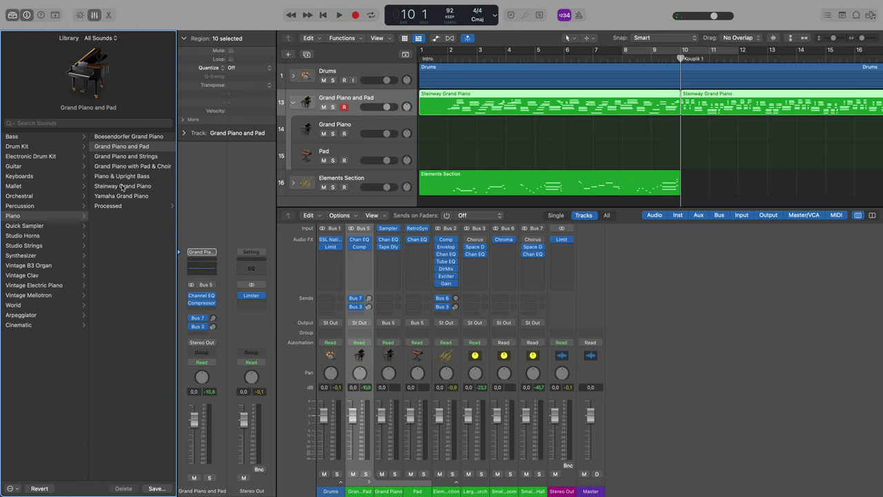
{"action": "left_click", "coordinate": [123, 187]}
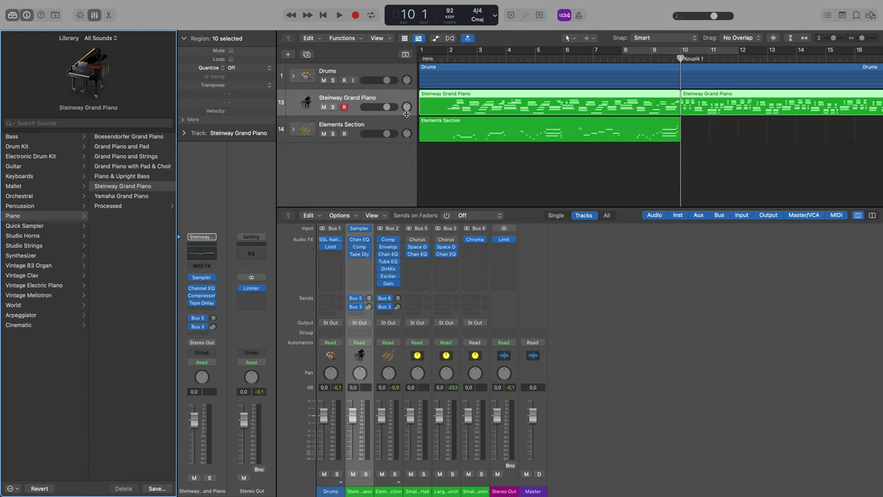
Duplicate the Steinway Grand Piano track and move the intro region onto the duplicate, using the Grand Piano and Pad patch there.
{"action": "left_click", "coordinate": [308, 55]}
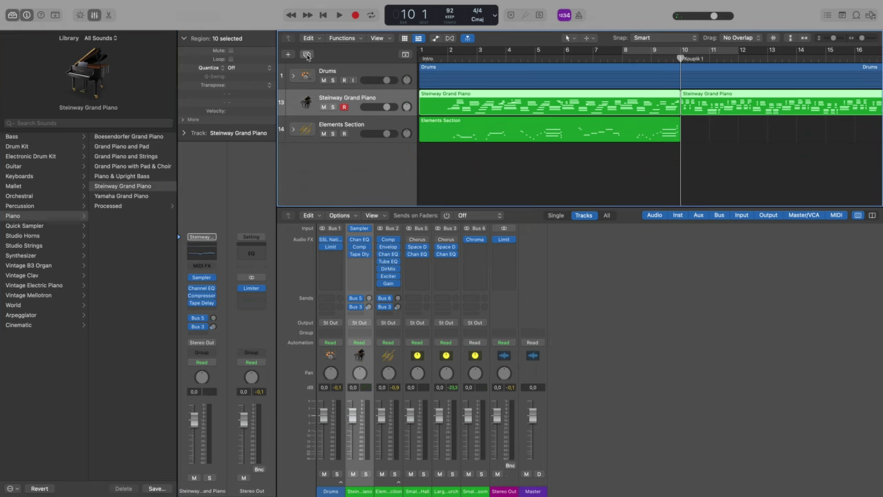
{"action": "left_click_drag", "start_coordinate": [549, 111], "coordinate": [547, 122]}
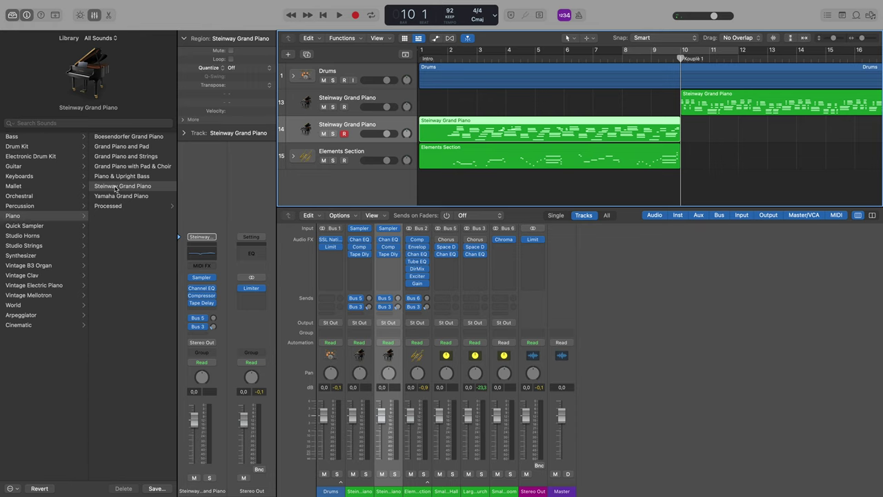
{"action": "left_click", "coordinate": [121, 146]}
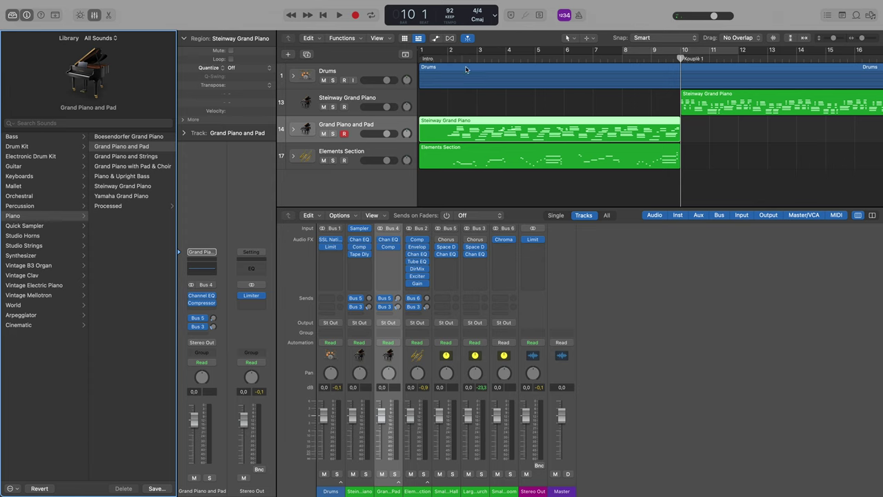
Play the intro, expand the Grand Piano and Pad stack and lower the Pad subtrack's volume to -3.9 dB.
{"action": "left_click", "coordinate": [447, 55]}
{"action": "key", "text": "space"}
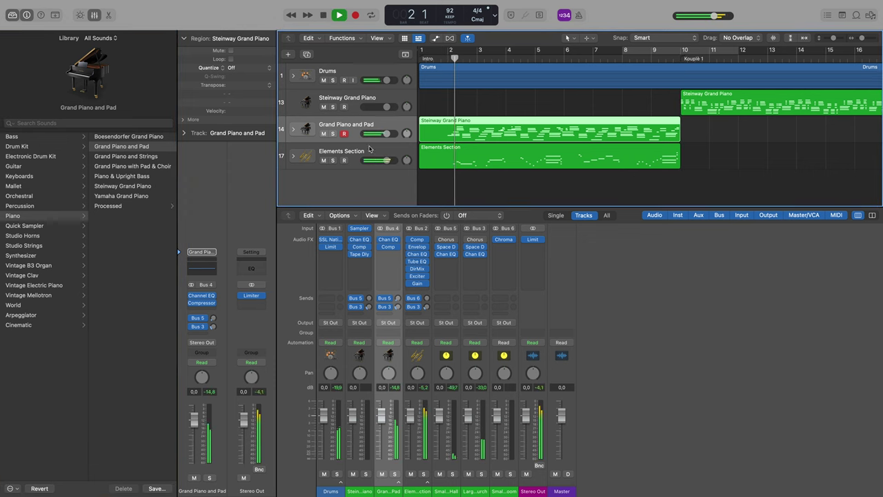
{"action": "left_click", "coordinate": [293, 129]}
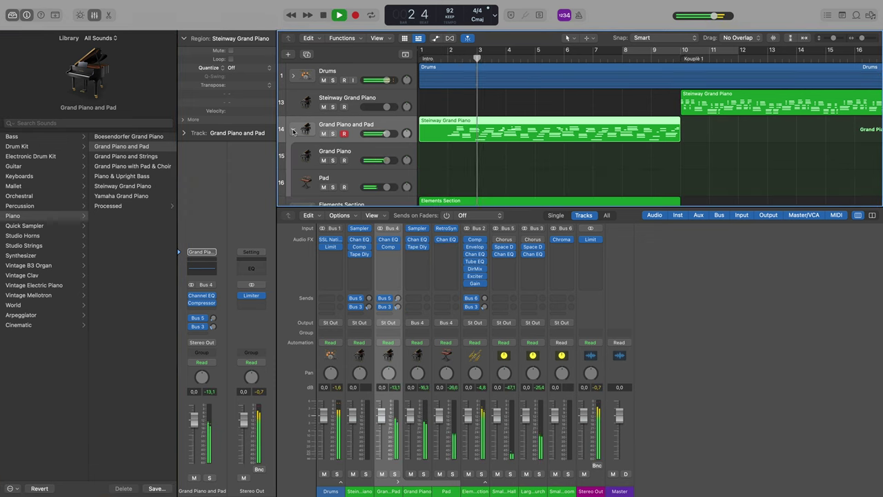
{"action": "left_click_drag", "start_coordinate": [370, 186], "coordinate": [363, 186]}
Solo the Pad subtrack and the Elements Section track and listen to them together from about bar 2.
{"action": "left_click", "coordinate": [333, 187]}
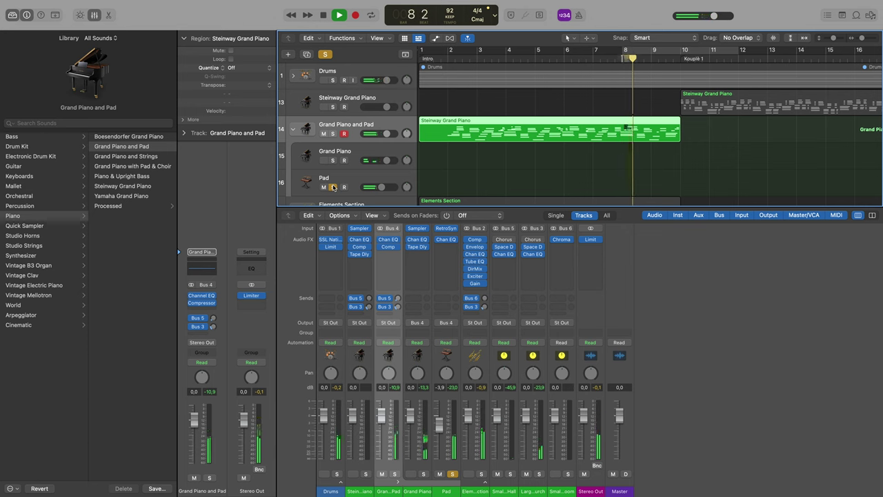
{"action": "key", "text": "space"}
{"action": "scroll", "coordinate": [483, 151], "scroll_direction": "down", "scroll_amount": 2}
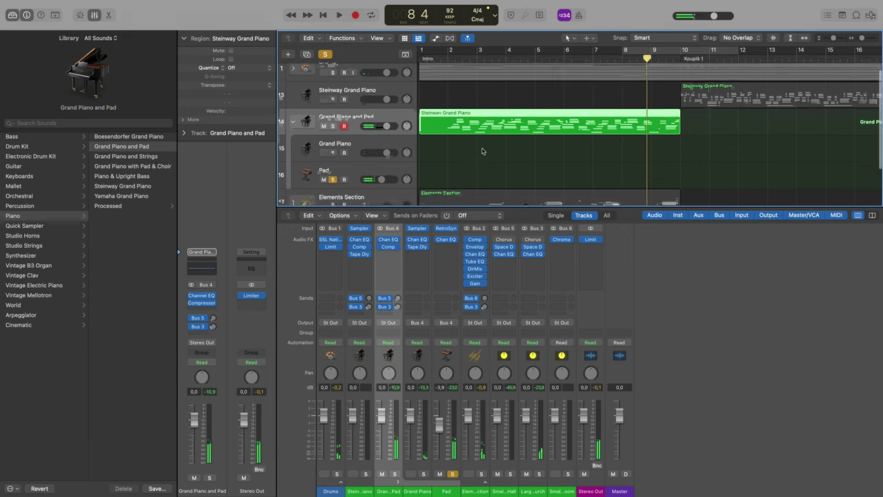
{"action": "scroll", "coordinate": [483, 151], "scroll_direction": "down", "scroll_amount": 1}
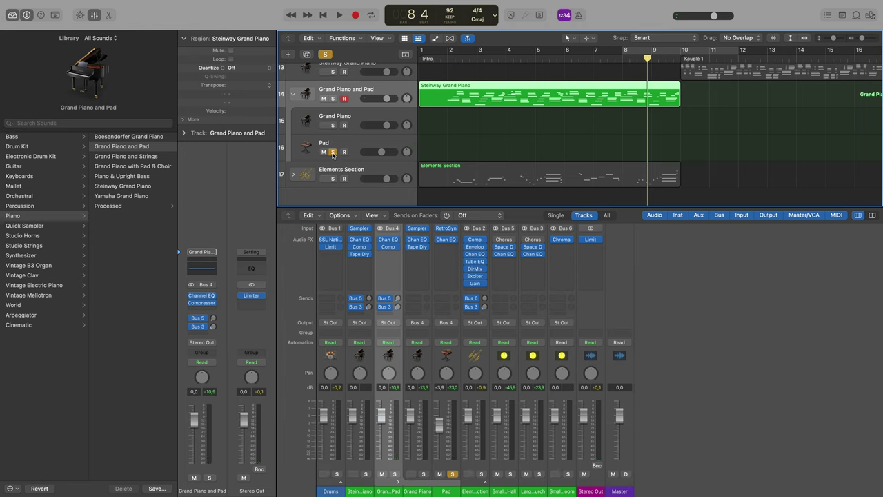
{"action": "left_click", "coordinate": [333, 178]}
{"action": "left_click", "coordinate": [457, 60]}
{"action": "key", "text": "space"}
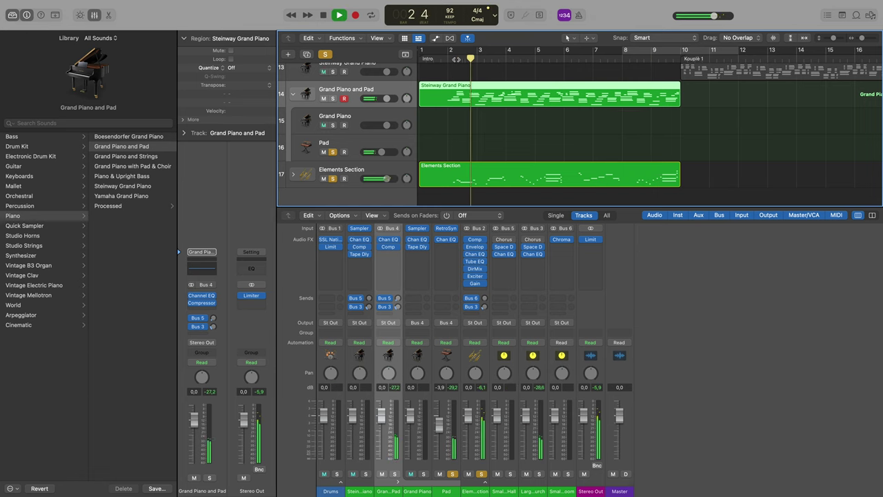
Clear all track solos, collapse the Grand Piano and Pad stack and stop playback.
{"action": "left_click", "coordinate": [326, 55]}
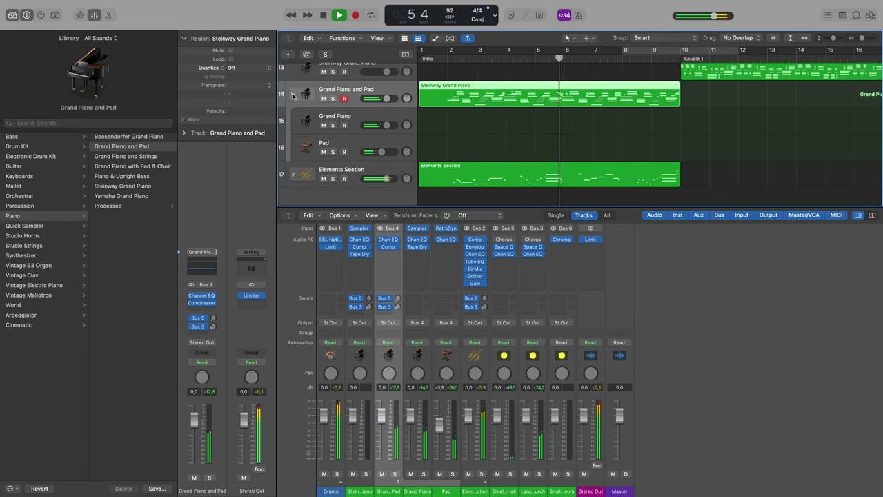
{"action": "left_click", "coordinate": [293, 97]}
{"action": "key", "text": "space"}
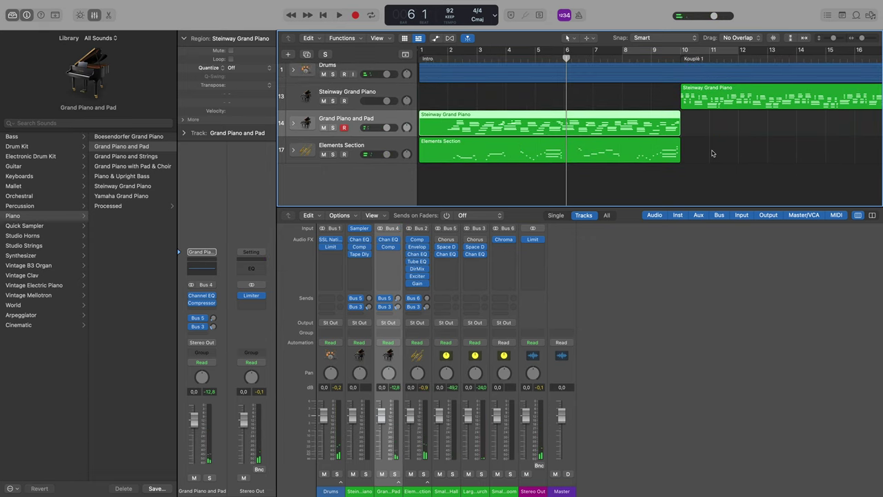
Close the Library and copy the Elements Section intro region to the start of the second Intro section.
{"action": "scroll", "coordinate": [713, 154], "scroll_direction": "down", "scroll_amount": 5}
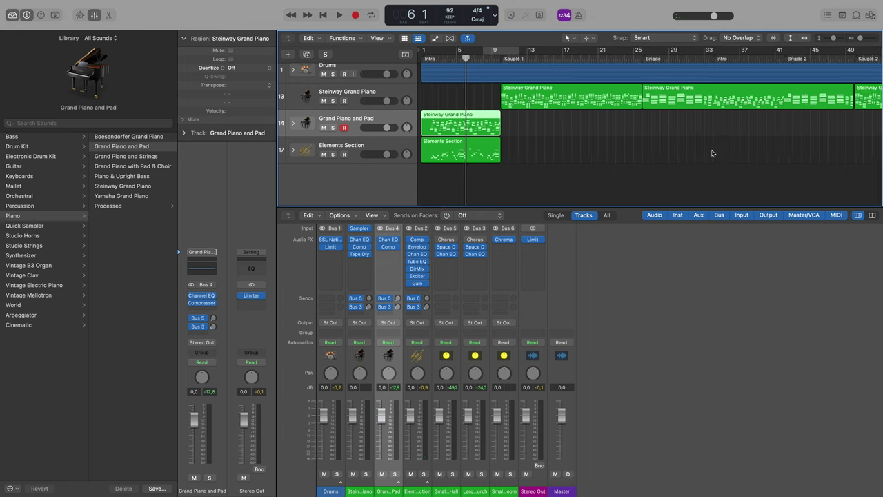
{"action": "scroll", "coordinate": [713, 154], "scroll_direction": "down", "scroll_amount": 5}
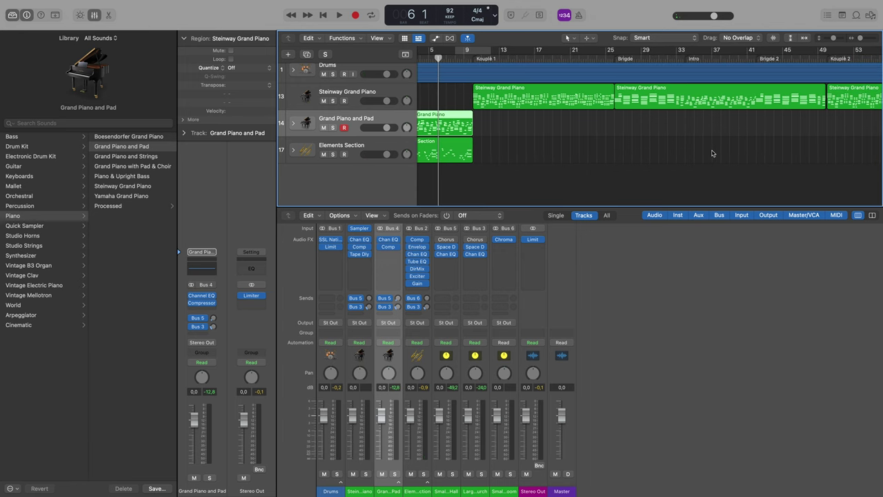
{"action": "left_click", "coordinate": [12, 15]}
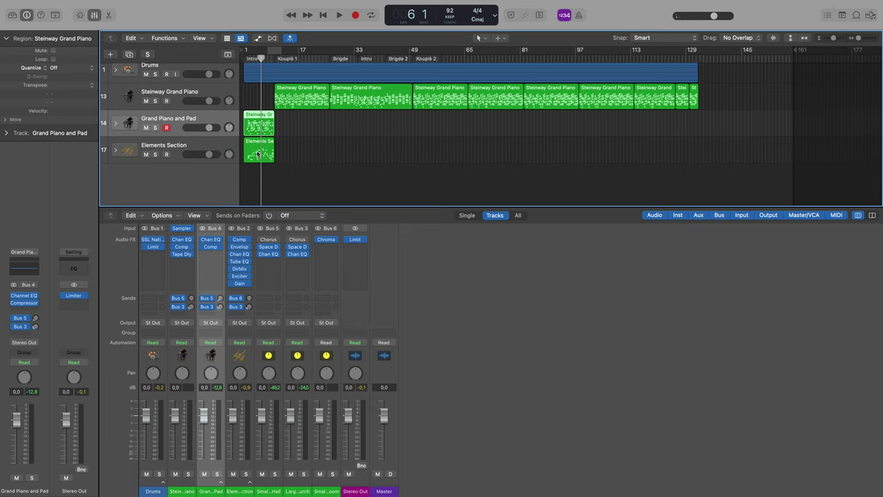
{"action": "left_click_drag", "start_coordinate": [257, 153], "coordinate": [371, 154]}
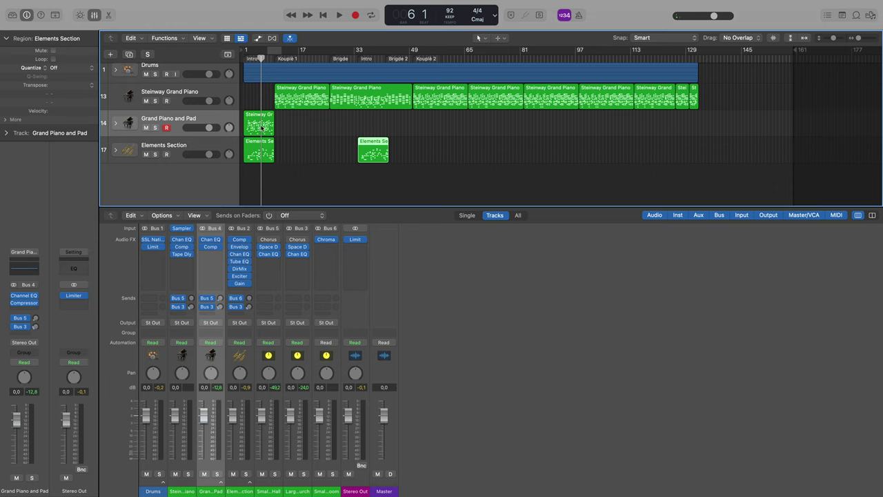
Copy the Grand Piano and Pad track's intro region to the second Intro section and remove the overlapping part of the Steinway Grand Piano region.
{"action": "left_click_drag", "start_coordinate": [260, 127], "coordinate": [375, 122]}
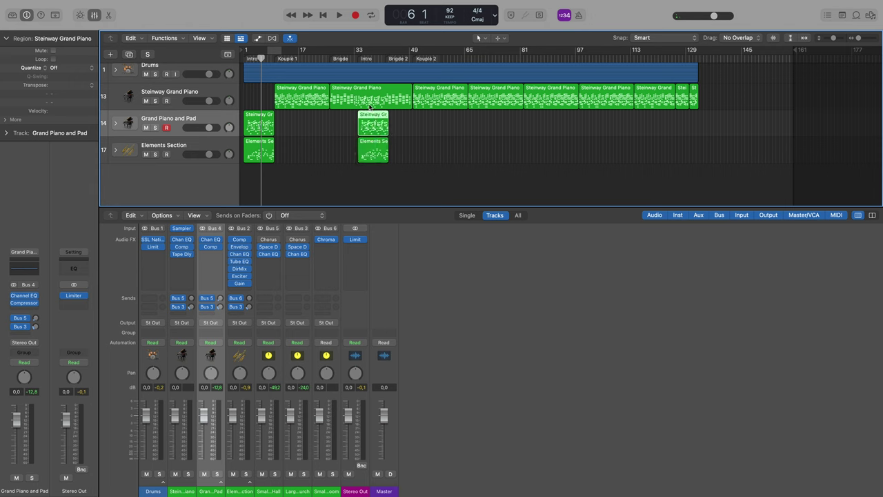
{"action": "mouse_move", "coordinate": [373, 127]}
{"action": "left_mouse_down"}
{"action": "mouse_move", "coordinate": [371, 101]}
{"action": "mouse_move", "coordinate": [370, 112]}
{"action": "left_mouse_up"}
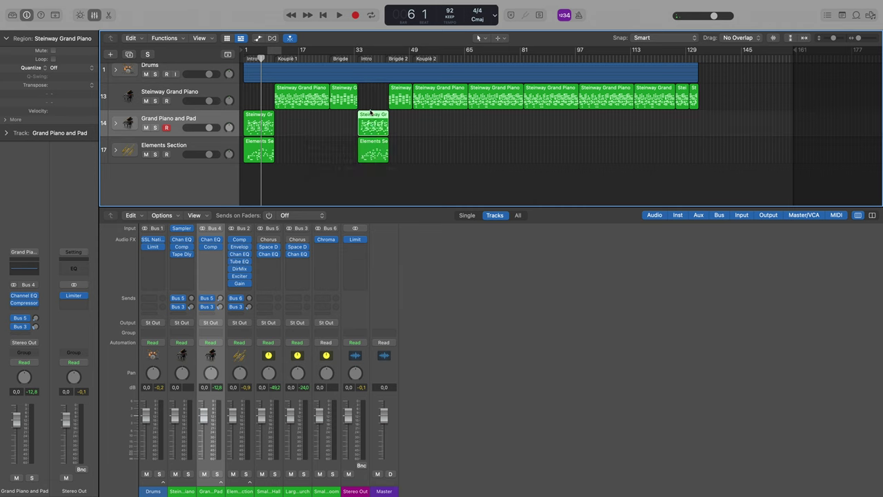
Play the arrangement from about bar 31 into the second Intro section, zoomed in on the copied regions, and stop playback.
{"action": "left_click", "coordinate": [349, 58]}
{"action": "key", "text": "space"}
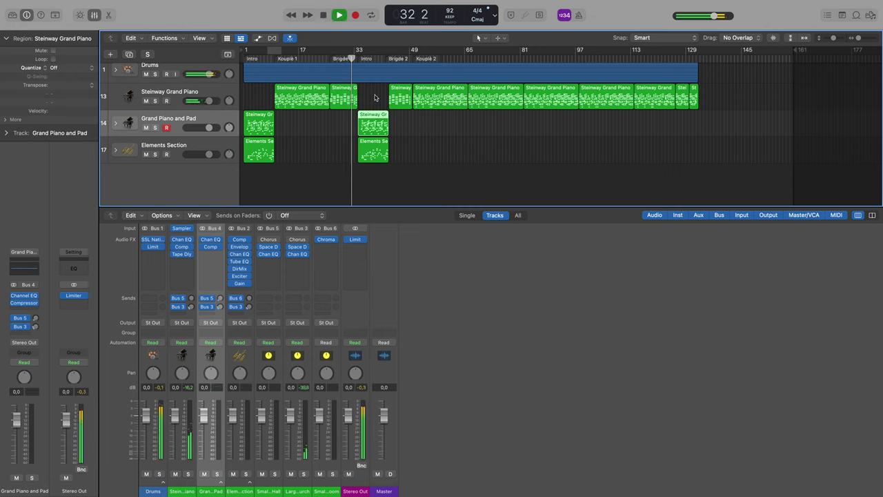
{"action": "key", "text": "super+Right"}
{"action": "key", "text": "super+Right"}
{"action": "key", "text": "super+Right"}
{"action": "key", "text": "super+Right"}
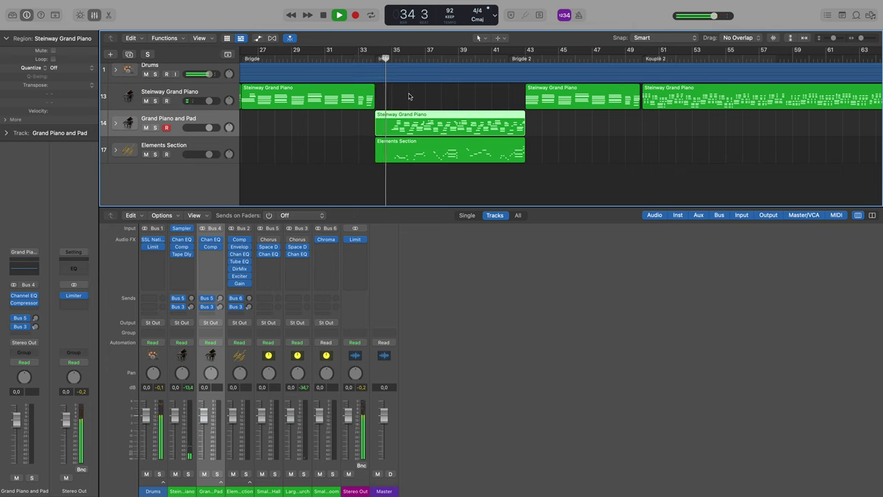
{"action": "key", "text": "space"}
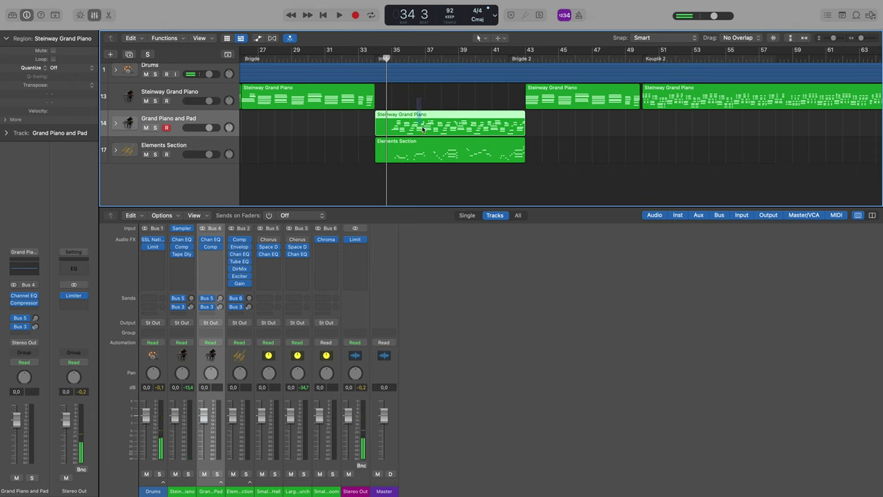
Move the Grand Piano and Pad and Elements Section copies one bar earlier to bar 33 and listen to the second Intro.
{"action": "left_click", "coordinate": [423, 142], "text": "shift"}
{"action": "left_click_drag", "start_coordinate": [423, 152], "coordinate": [408, 153]}
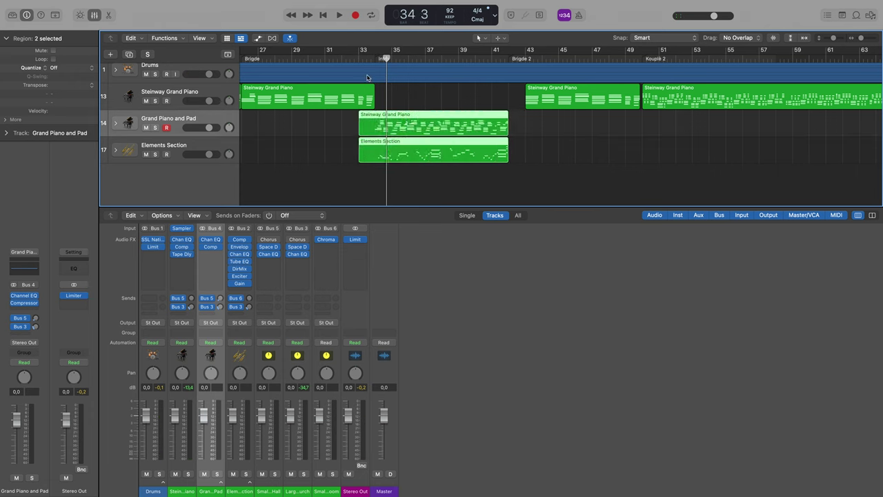
{"action": "left_click", "coordinate": [360, 58]}
{"action": "key", "text": "space"}
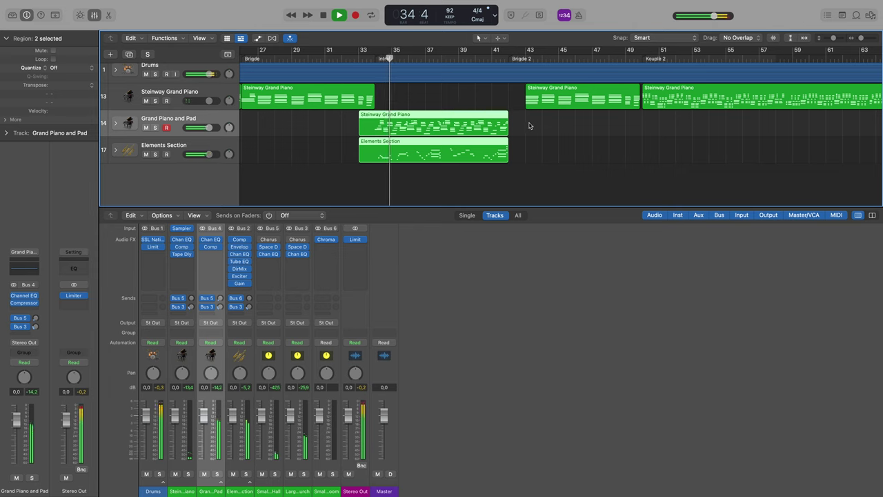
{"action": "left_click", "coordinate": [471, 58]}
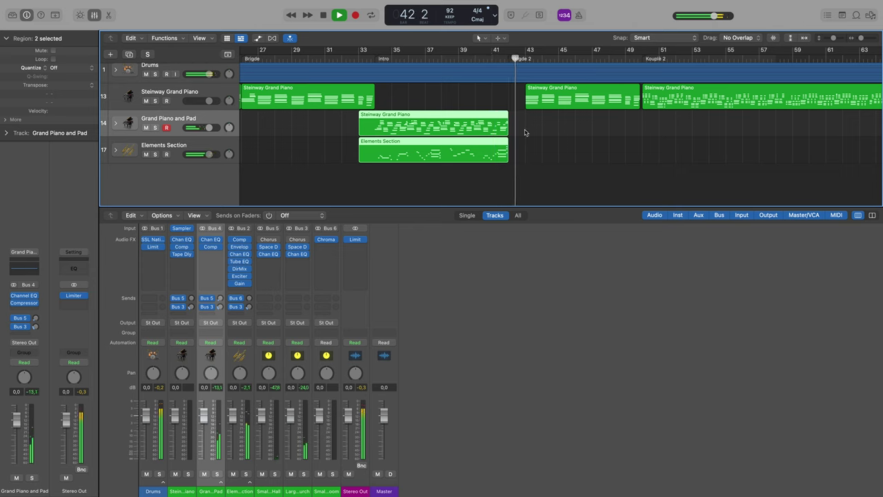
{"action": "key", "text": "space"}
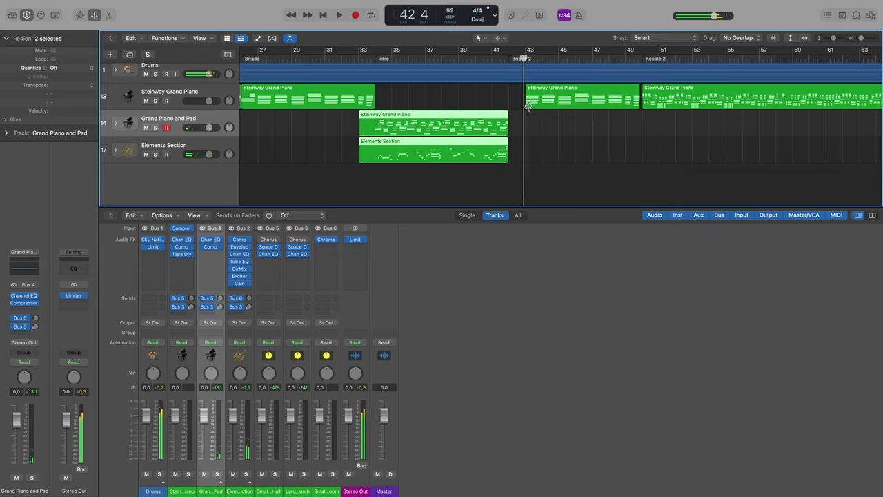
Extend the start of the Steinway Grand Piano region at Brigde 2 back to bar 42 and look over the arrangement.
{"action": "left_click_drag", "start_coordinate": [524, 98], "coordinate": [508, 100]}
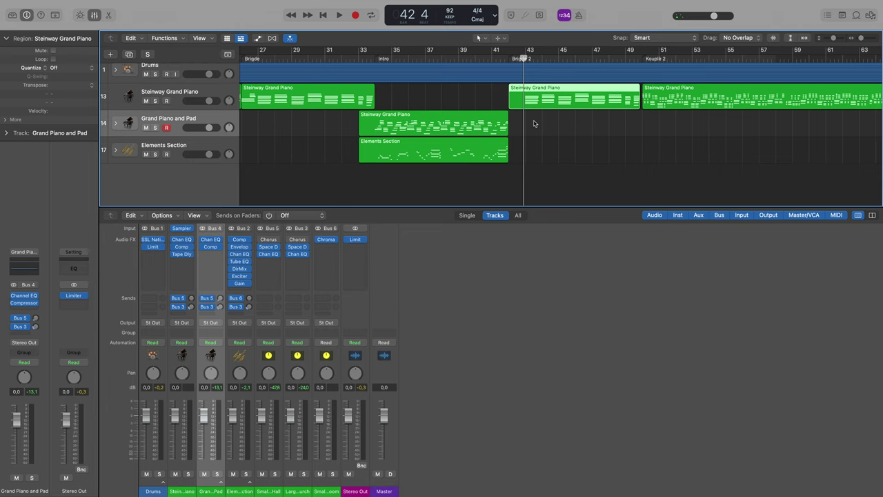
{"action": "scroll", "coordinate": [462, 115], "scroll_direction": "left", "scroll_amount": 15}
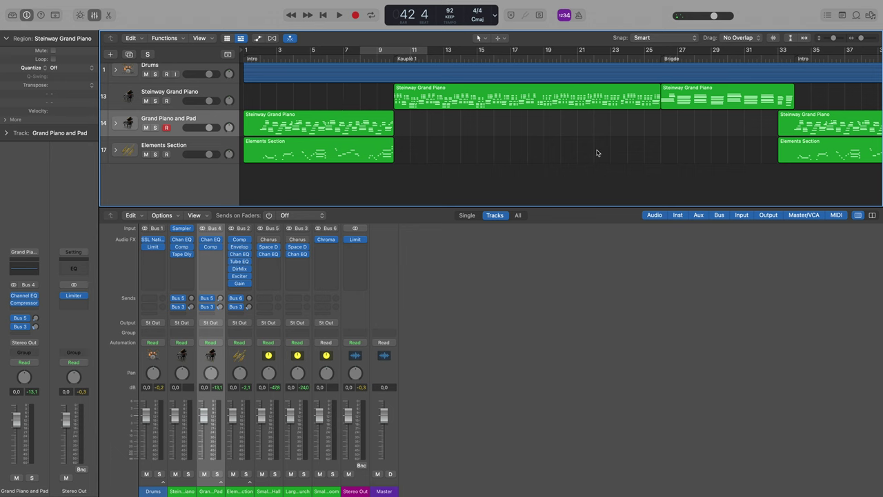
{"action": "scroll", "coordinate": [599, 153], "scroll_direction": "right", "scroll_amount": 3}
{"action": "left_click", "coordinate": [598, 154]}
{"action": "scroll", "coordinate": [598, 153], "scroll_direction": "right", "scroll_amount": 5}
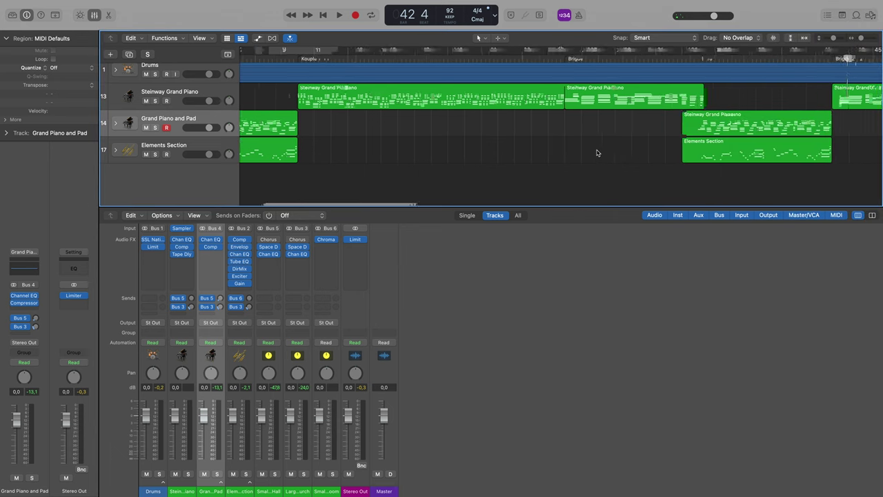
{"action": "scroll", "coordinate": [598, 153], "scroll_direction": "right", "scroll_amount": 3}
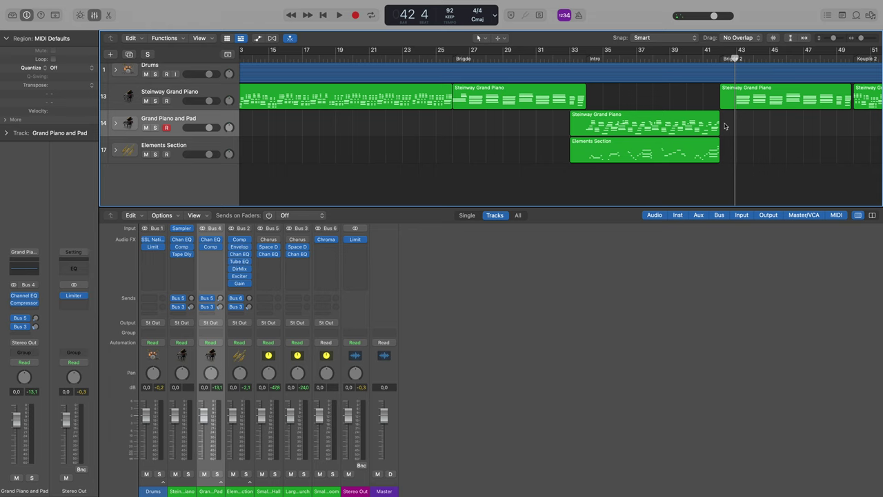
{"action": "scroll", "coordinate": [725, 127], "scroll_direction": "right", "scroll_amount": 2}
{"action": "scroll", "coordinate": [507, 144], "scroll_direction": "right", "scroll_amount": 5}
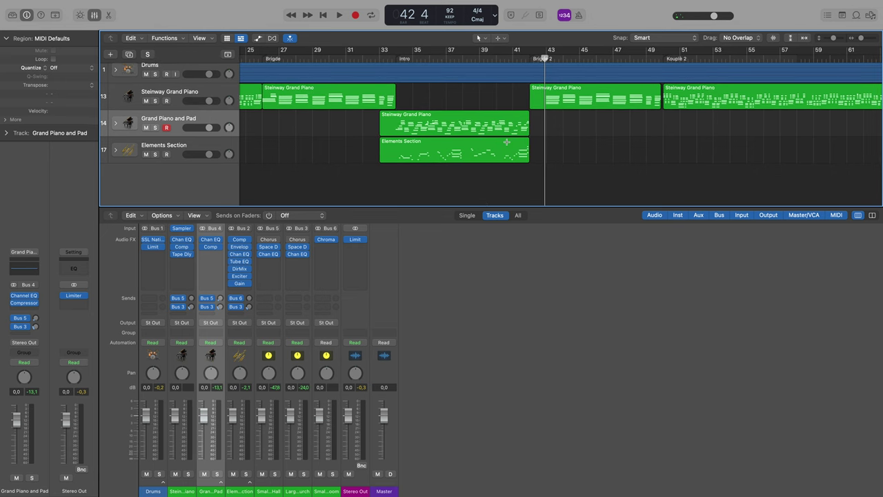
Undo the region edits in the second Intro back to before the overlapping part of the Steinway Grand Piano region was removed.
{"action": "key", "text": "super+z"}
{"action": "key", "text": "super+z"}
{"action": "key", "text": "super+z"}
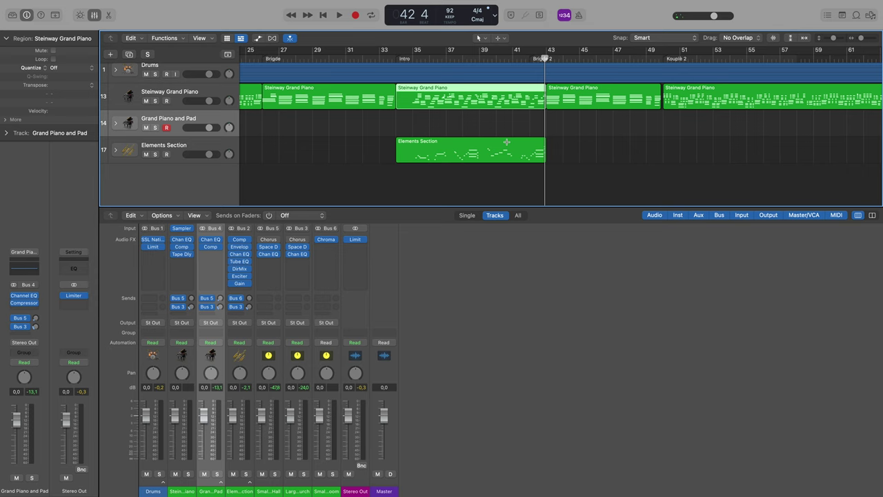
{"action": "key", "text": "super+shift+z"}
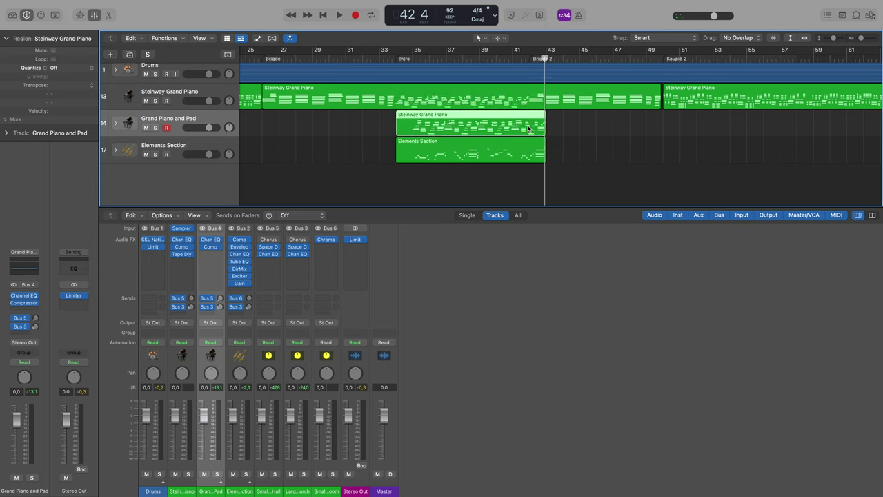
Move the copied Grand Piano and Pad region aside to about bar 46 and listen to the Intro's end from about bar 40.
{"action": "left_click_drag", "start_coordinate": [528, 129], "coordinate": [726, 127]}
{"action": "left_click", "coordinate": [397, 58]}
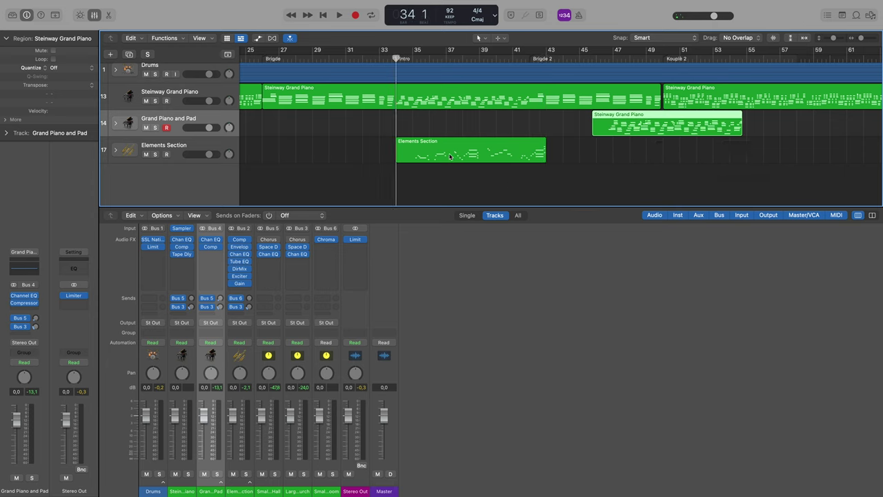
{"action": "left_click", "coordinate": [504, 57]}
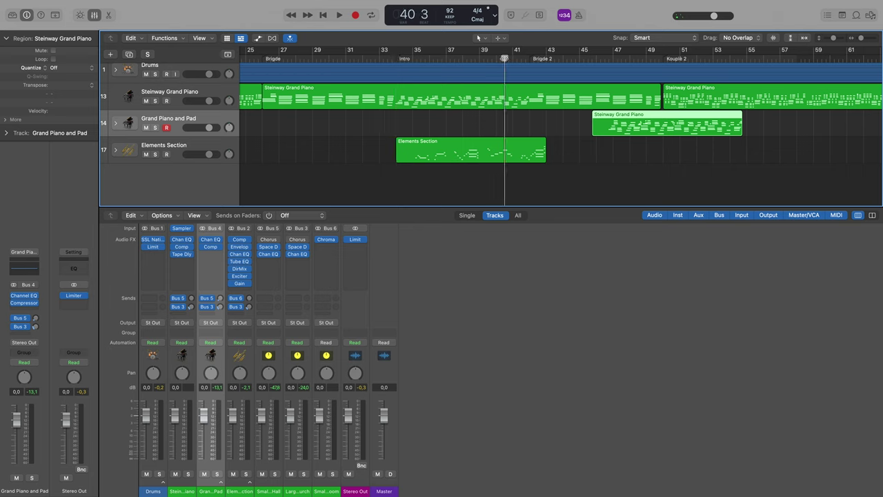
{"action": "key", "text": "space"}
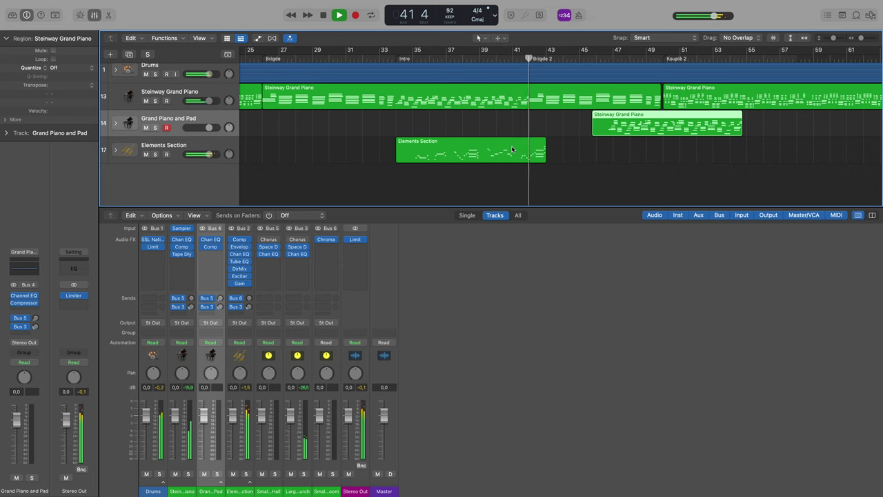
{"action": "key", "text": "space"}
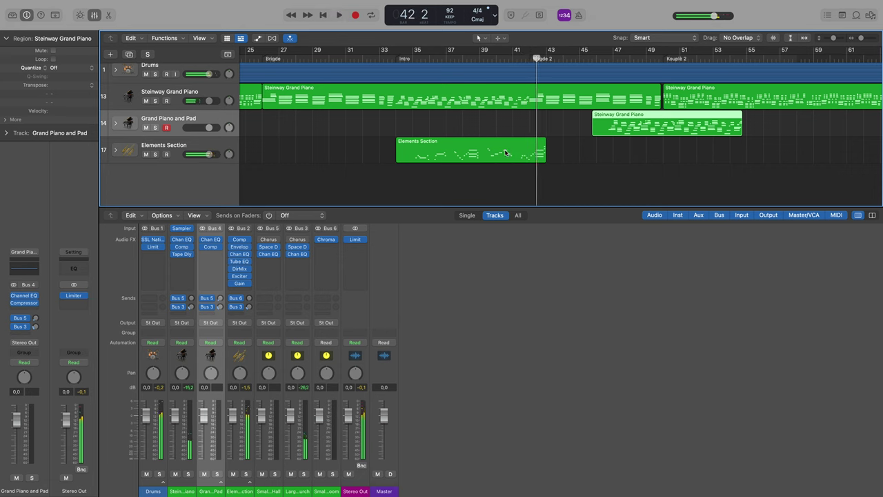
Move the copied Elements Section region one bar earlier to bar 33 and listen to its ending from about bar 40.
{"action": "left_click_drag", "start_coordinate": [506, 152], "coordinate": [492, 152]}
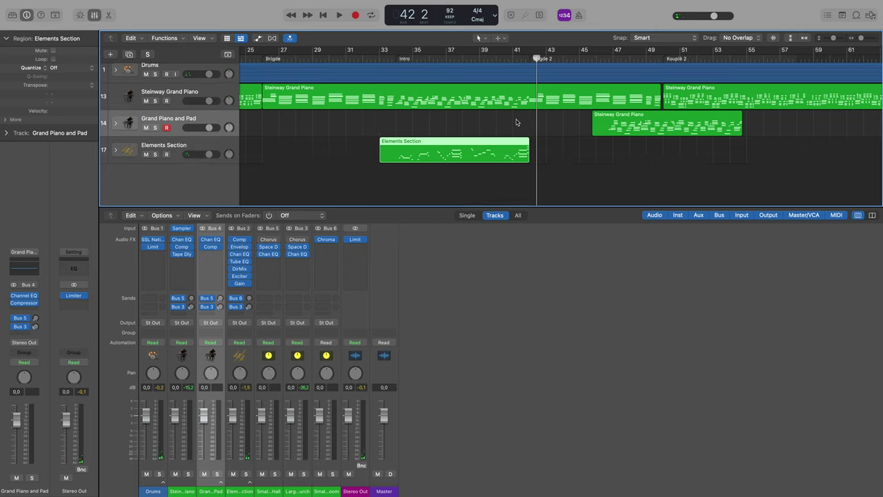
{"action": "left_click", "coordinate": [505, 59]}
{"action": "key", "text": "space"}
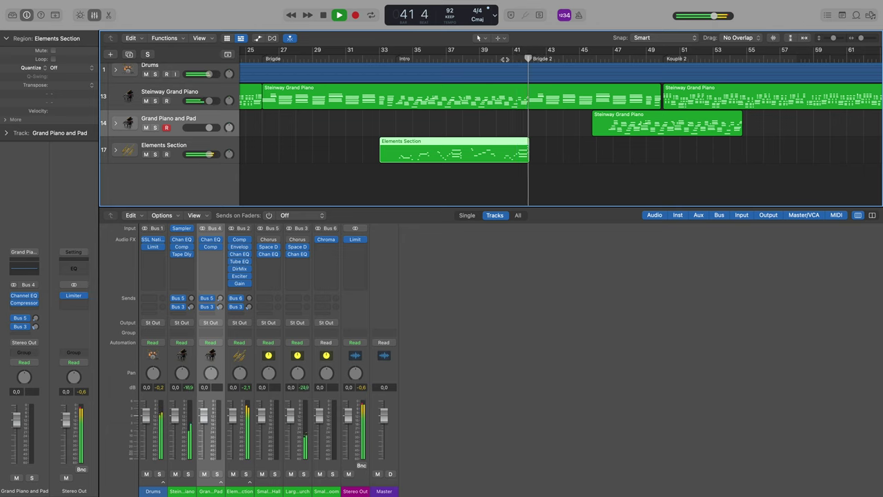
{"action": "key", "text": "space"}
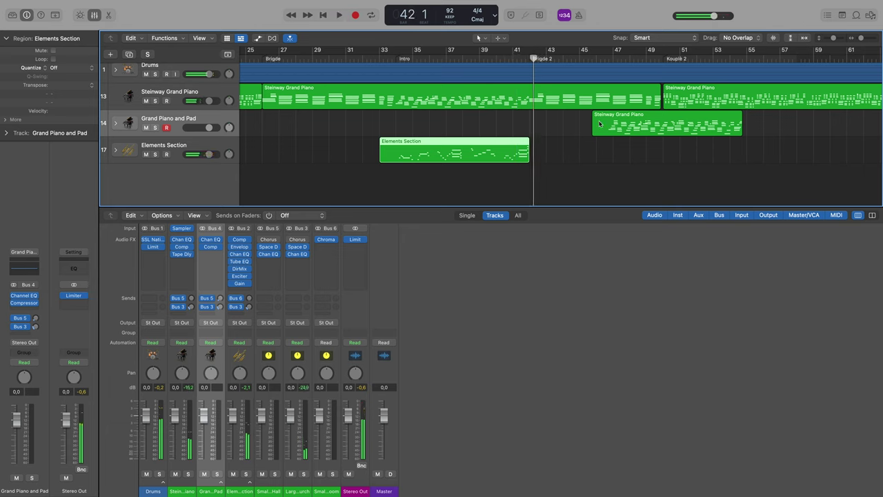
Delete the copied Grand Piano and Pad region and split the long Steinway Grand Piano region at bars 42 and 34.
{"action": "left_click", "coordinate": [642, 126]}
{"action": "key", "text": "Delete"}
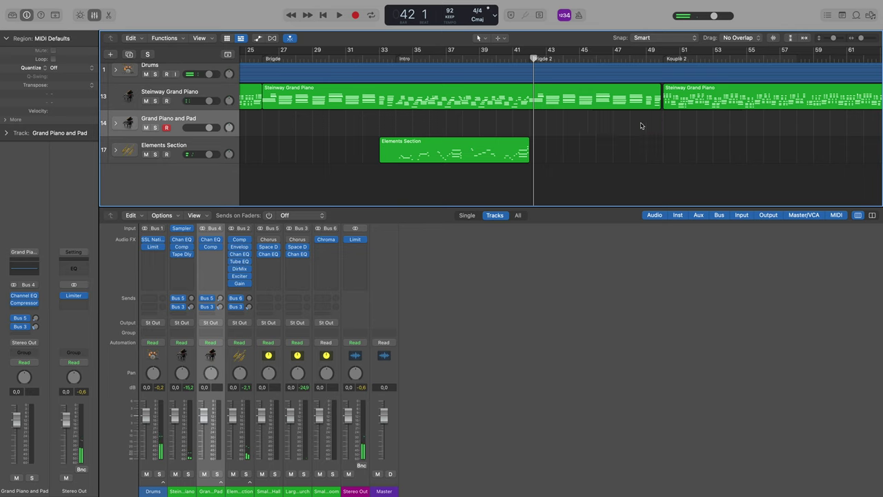
{"action": "key", "text": "t"}
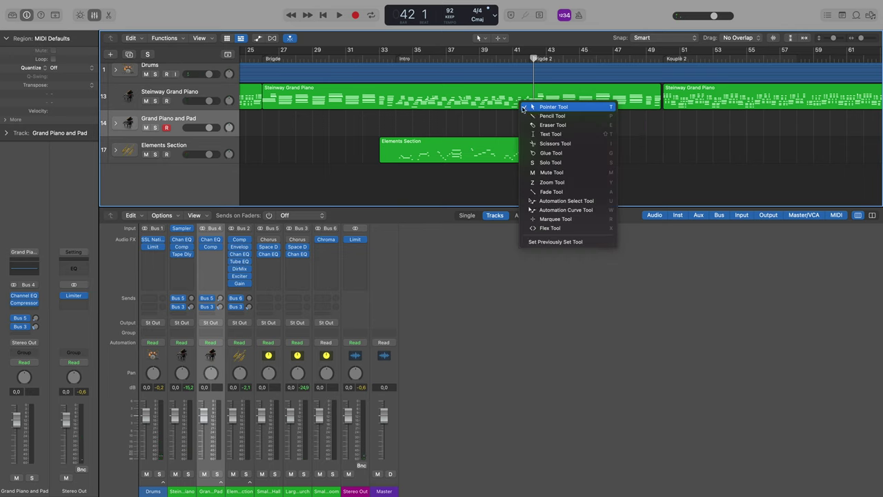
{"action": "left_click", "coordinate": [538, 144]}
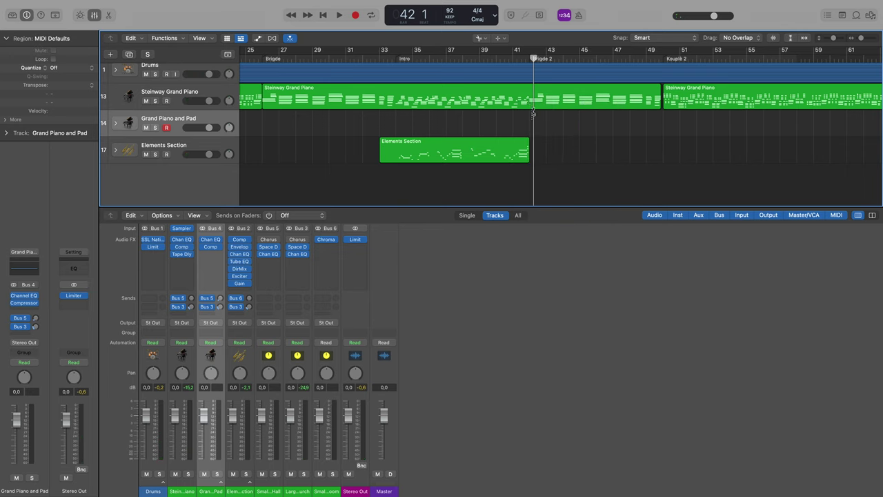
{"action": "left_click", "coordinate": [530, 97]}
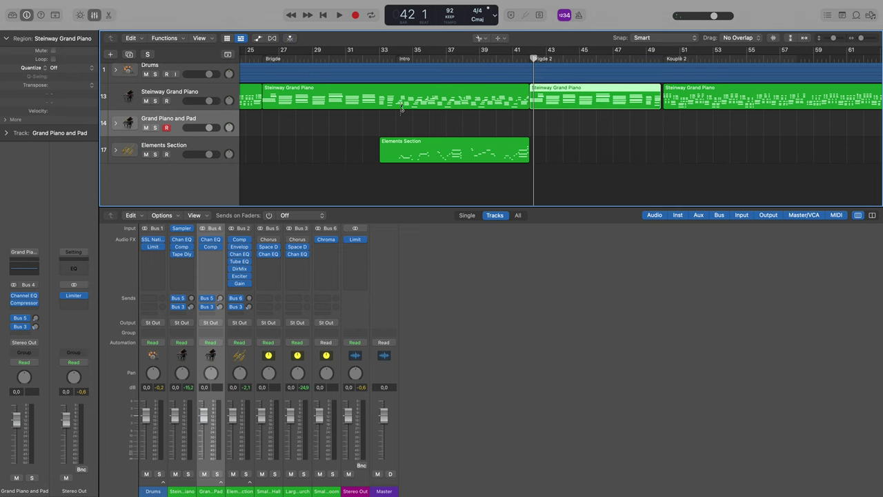
{"action": "left_click", "coordinate": [396, 98]}
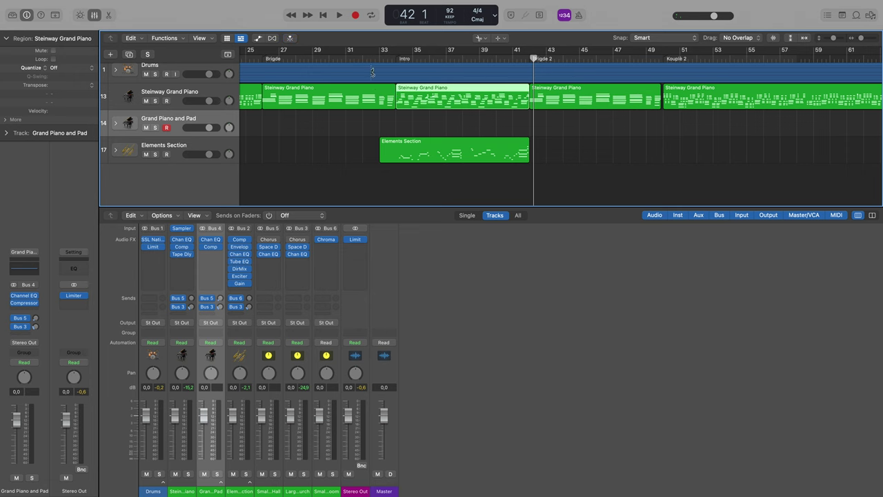
Move the split Steinway Grand Piano part at bars 34 to 42 onto the Grand Piano and Pad track and listen from bar 34.
{"action": "key", "text": "t"}
{"action": "left_click", "coordinate": [394, 70]}
{"action": "left_click_drag", "start_coordinate": [455, 105], "coordinate": [456, 125]}
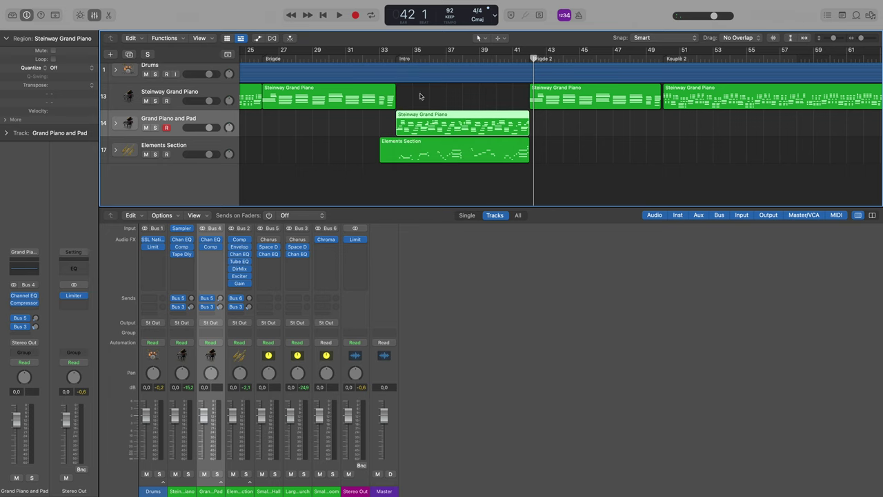
{"action": "left_click", "coordinate": [396, 59]}
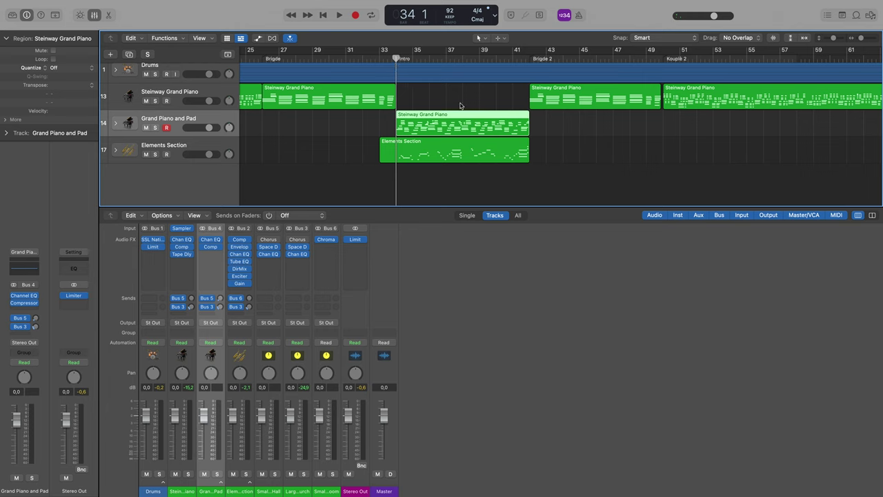
{"action": "key", "text": "space"}
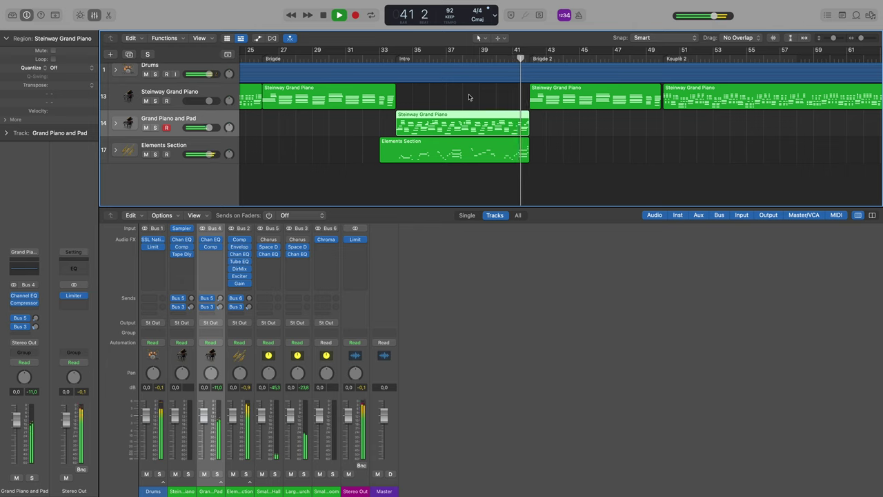
{"action": "key", "text": "space"}
Select the Elements Section track and shorten the end of its second Intro region to about bar 41, beat 2.
{"action": "scroll", "coordinate": [576, 145], "scroll_direction": "right", "scroll_amount": 2}
{"action": "scroll", "coordinate": [575, 145], "scroll_direction": "up", "scroll_amount": 5}
{"action": "scroll", "coordinate": [576, 145], "scroll_direction": "up", "scroll_amount": 2}
{"action": "scroll", "coordinate": [576, 146], "scroll_direction": "right", "scroll_amount": 3}
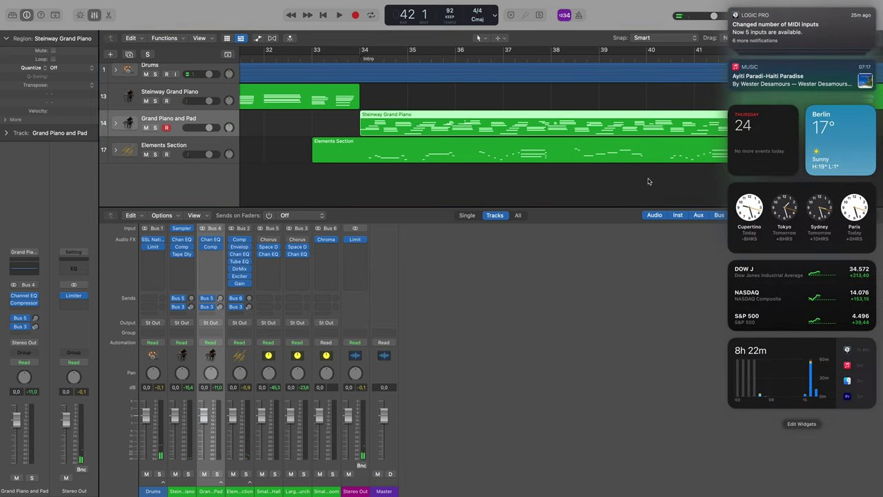
{"action": "left_click", "coordinate": [648, 181]}
{"action": "scroll", "coordinate": [648, 181], "scroll_direction": "right", "scroll_amount": 3}
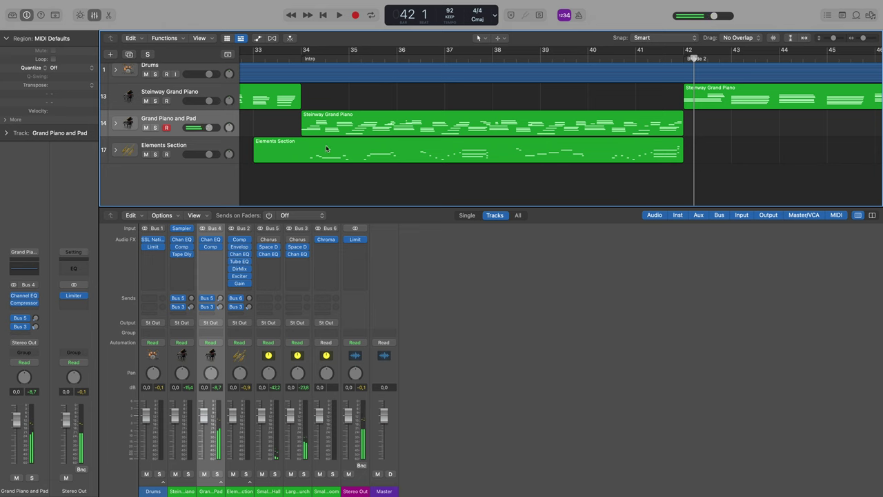
{"action": "left_click", "coordinate": [221, 147]}
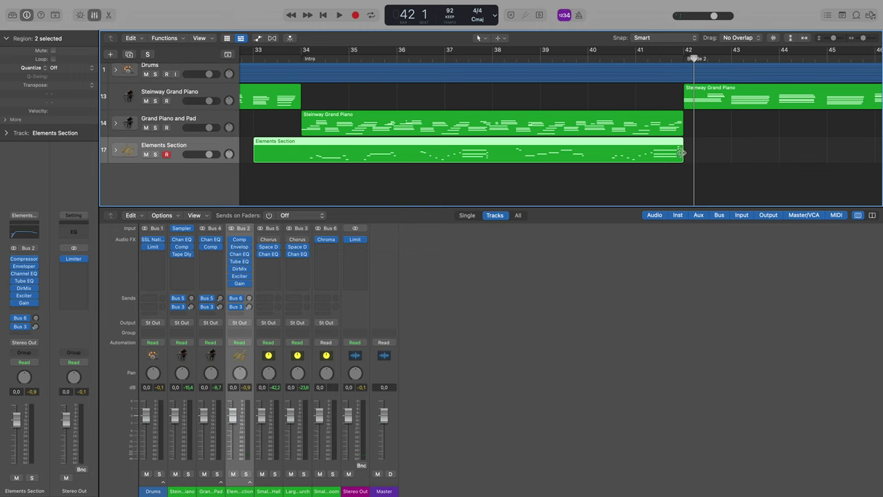
{"action": "left_click_drag", "start_coordinate": [682, 152], "coordinate": [652, 151]}
Record a new ending on the Elements Section track, starting at bar 41 beat 2 and stopping at about bar 42 beat 2.
{"action": "left_click", "coordinate": [648, 59]}
{"action": "left_click_drag", "start_coordinate": [648, 59], "coordinate": [653, 59]}
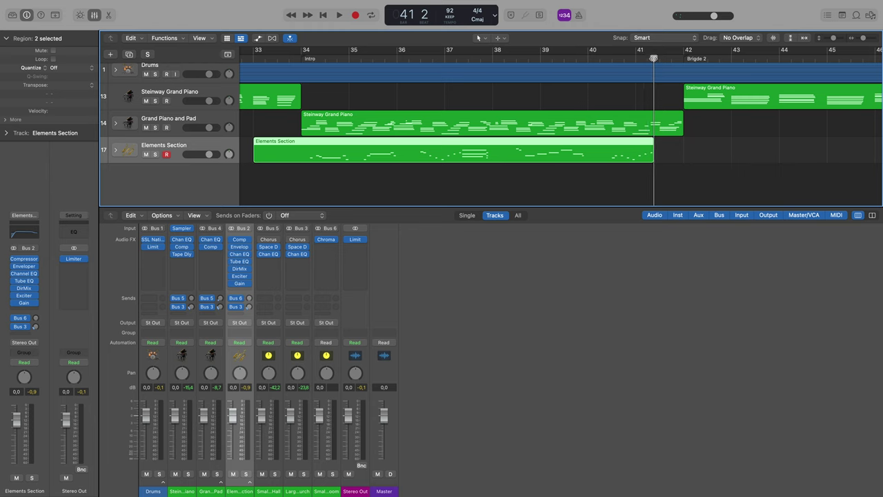
{"action": "key", "text": "r"}
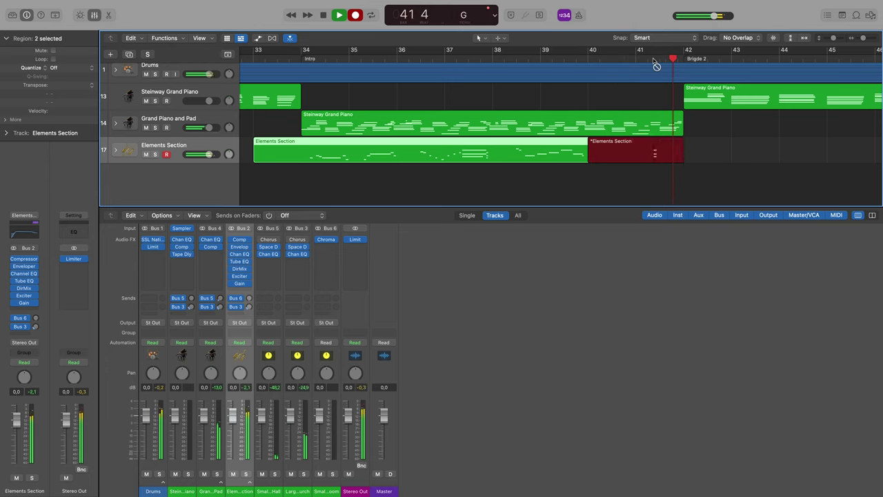
{"action": "key", "text": "space"}
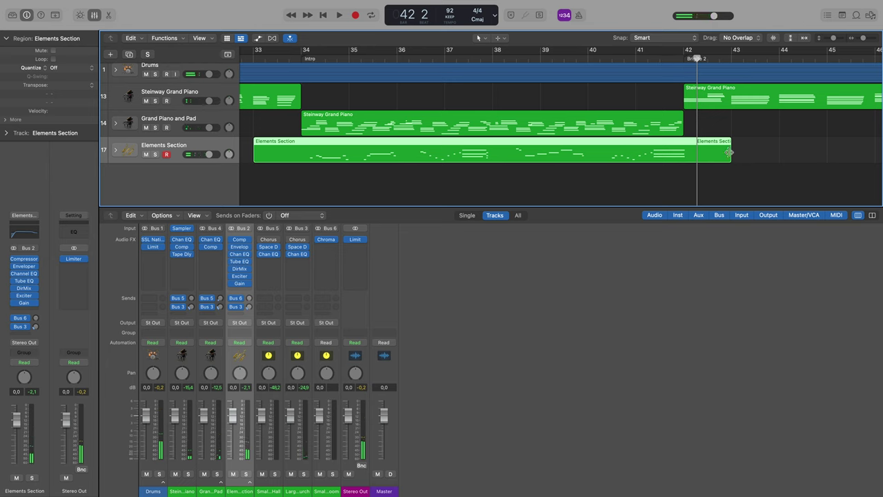
Shorten the newly recorded Elements Section ending to bar 42, joined with its region, and listen through to bar 43.
{"action": "left_click_drag", "start_coordinate": [730, 155], "coordinate": [686, 155]}
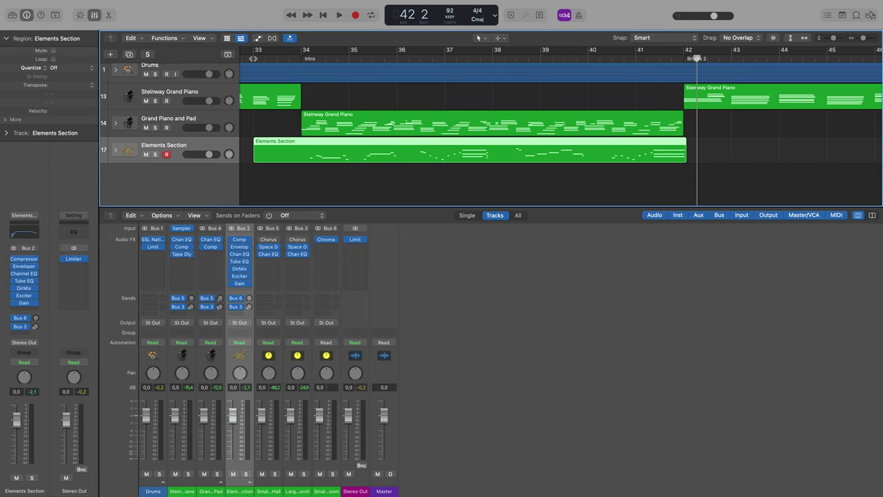
{"action": "key", "text": "Return"}
{"action": "key", "text": "space"}
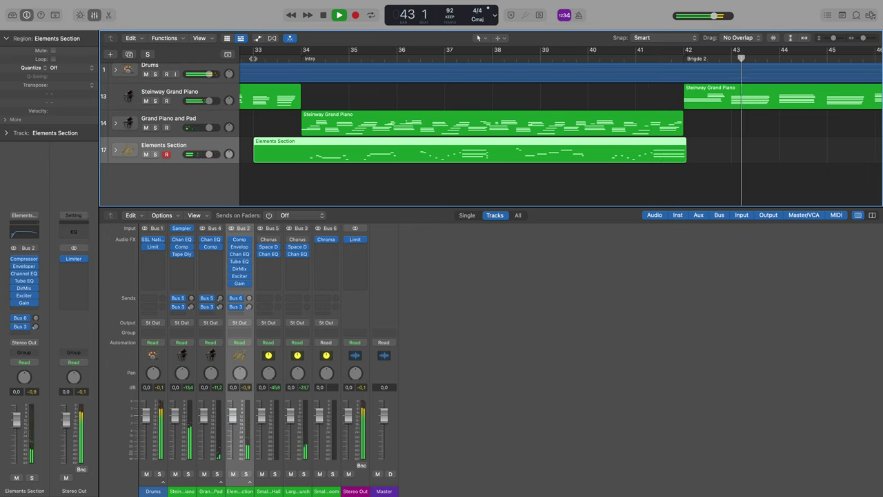
{"action": "key", "text": "space"}
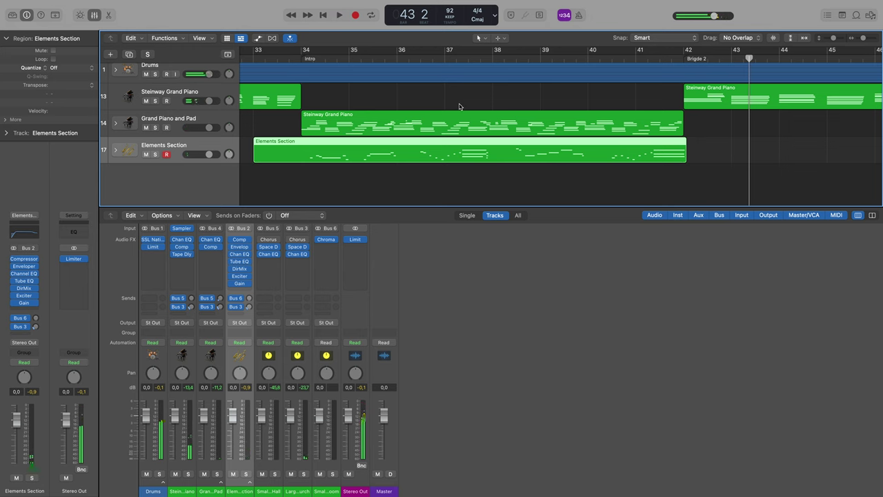
Set the cycle range over the first Brigde section, bars 26 to 34, and listen to its opening from bar 26.
{"action": "scroll", "coordinate": [460, 106], "scroll_direction": "down", "scroll_amount": 6}
{"action": "scroll", "coordinate": [461, 107], "scroll_direction": "left", "scroll_amount": 10}
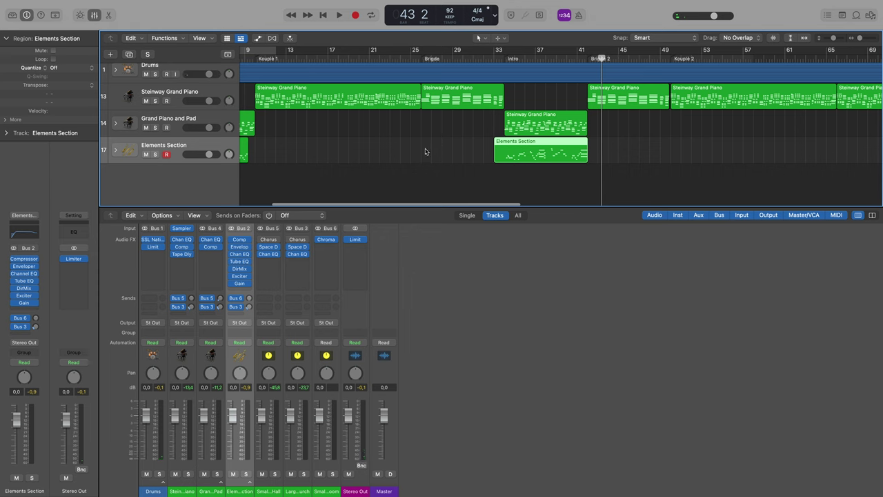
{"action": "scroll", "coordinate": [479, 146], "scroll_direction": "left", "scroll_amount": 4}
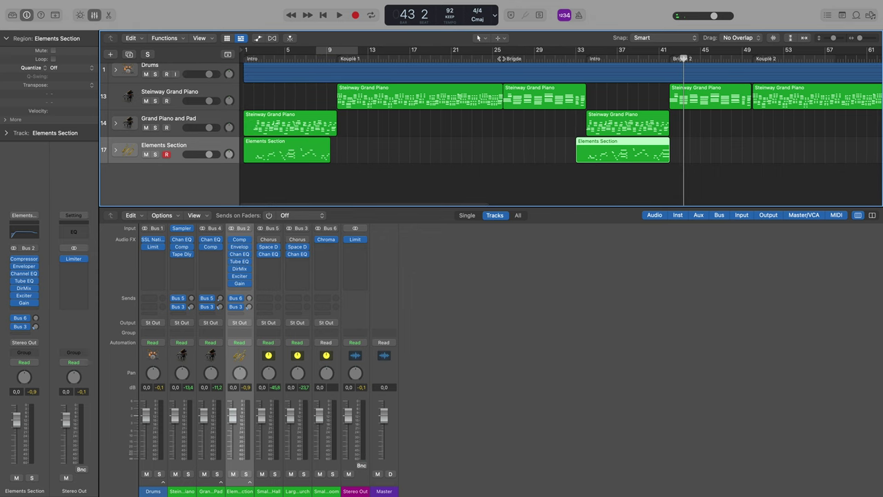
{"action": "left_click", "coordinate": [503, 58]}
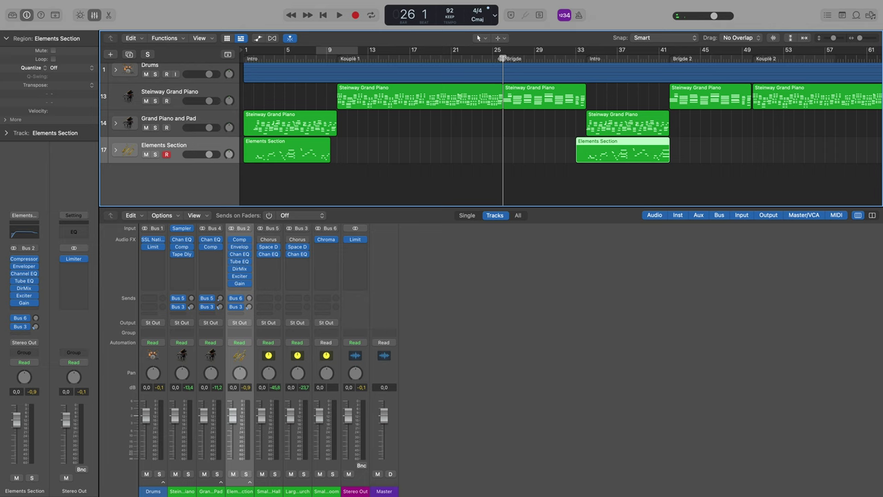
{"action": "left_click", "coordinate": [332, 51]}
{"action": "left_click_drag", "start_coordinate": [332, 50], "coordinate": [584, 62]}
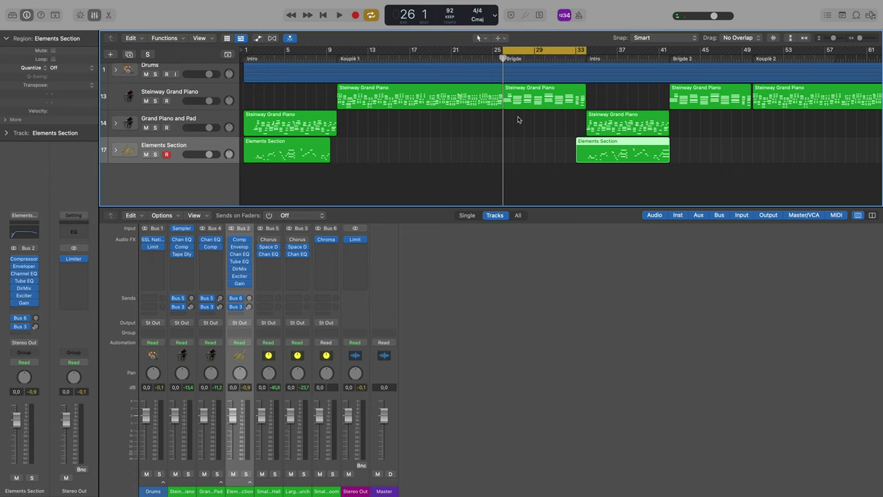
{"action": "key", "text": "space"}
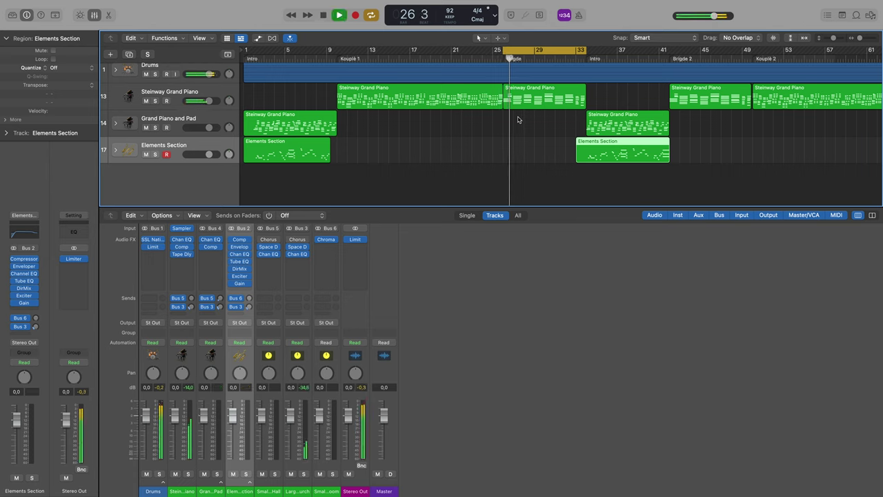
{"action": "key", "text": "space"}
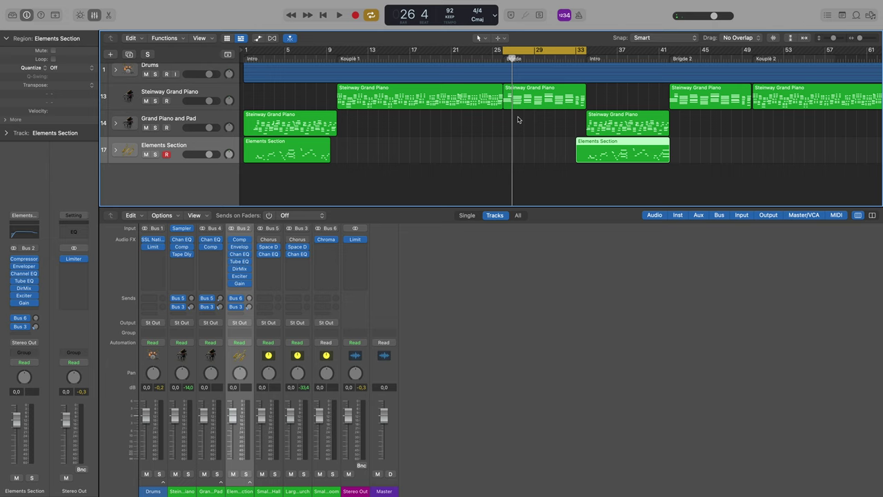
Duplicate the Steinway Grand Piano track with its settings as an empty track directly beneath it.
{"action": "left_click", "coordinate": [521, 100]}
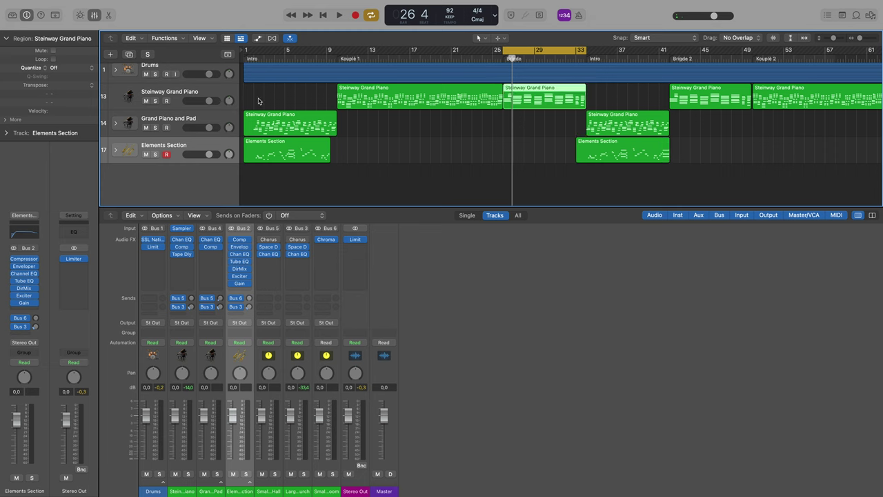
{"action": "left_click", "coordinate": [186, 92]}
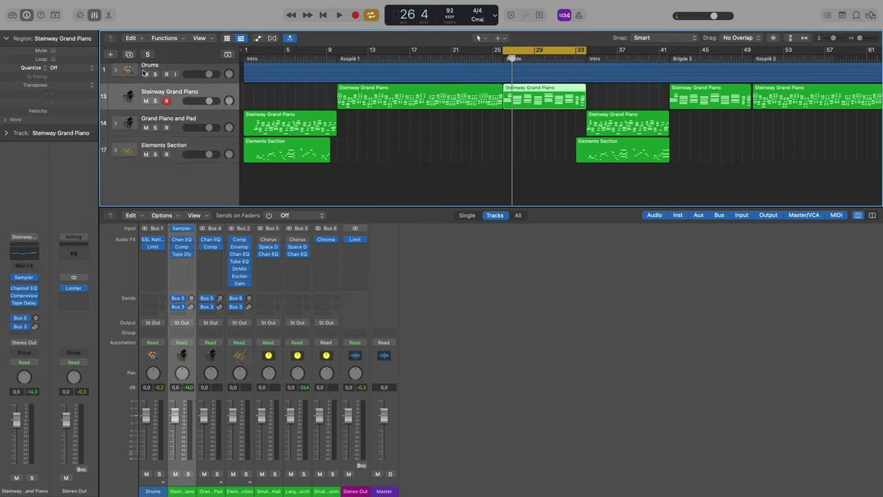
{"action": "left_click", "coordinate": [129, 54]}
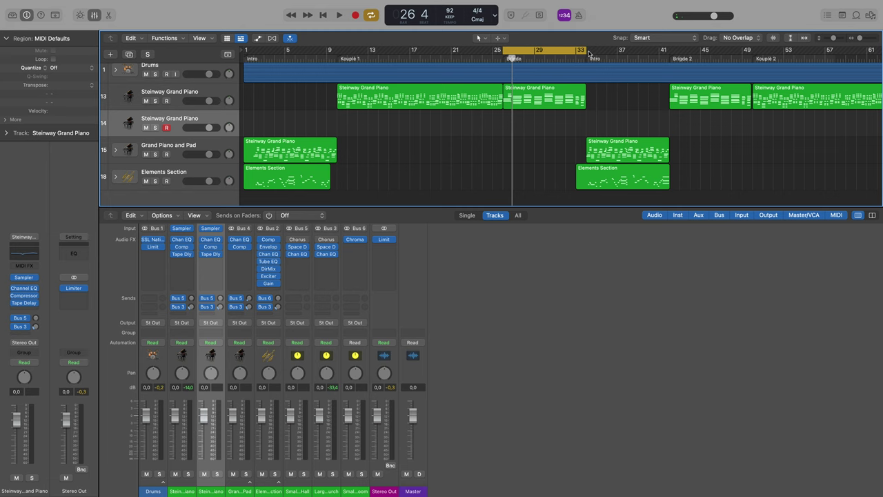
Extend the cycle range to just before bar 35 and rehearse a piano melody over the first Brigde section.
{"action": "left_click_drag", "start_coordinate": [587, 52], "coordinate": [594, 51]}
{"action": "key", "text": "space"}
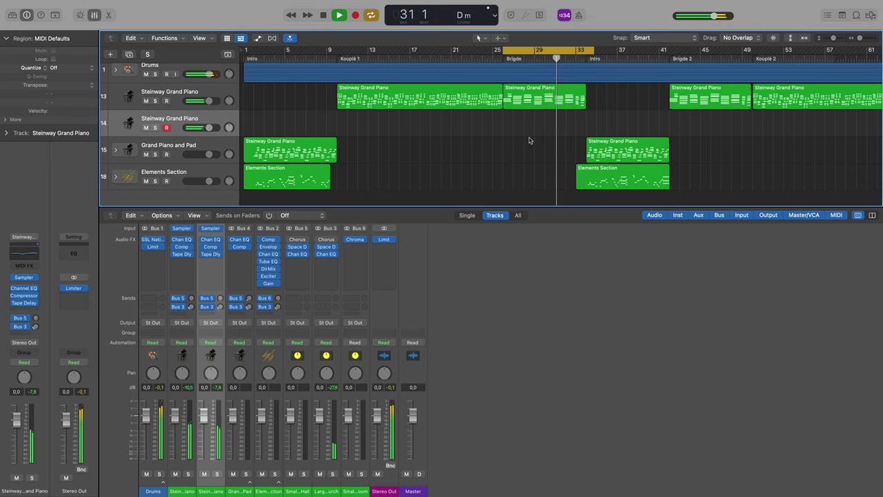
{"action": "key", "text": "space"}
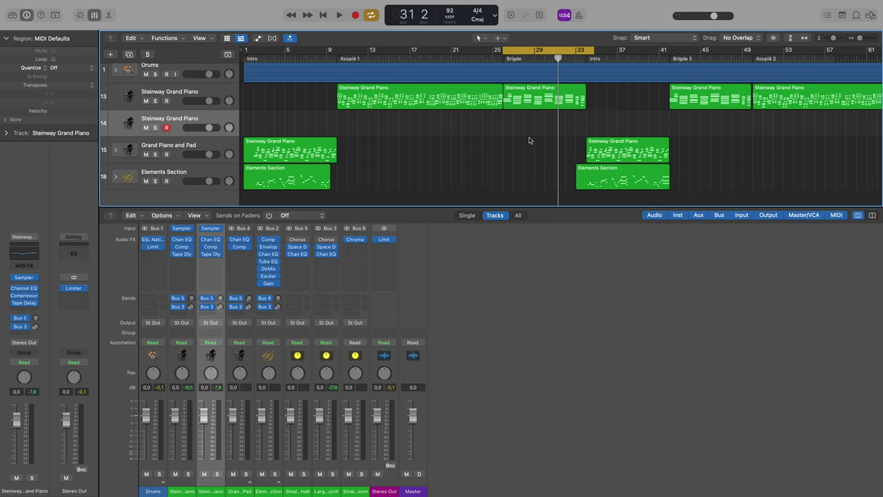
{"action": "key", "text": "space"}
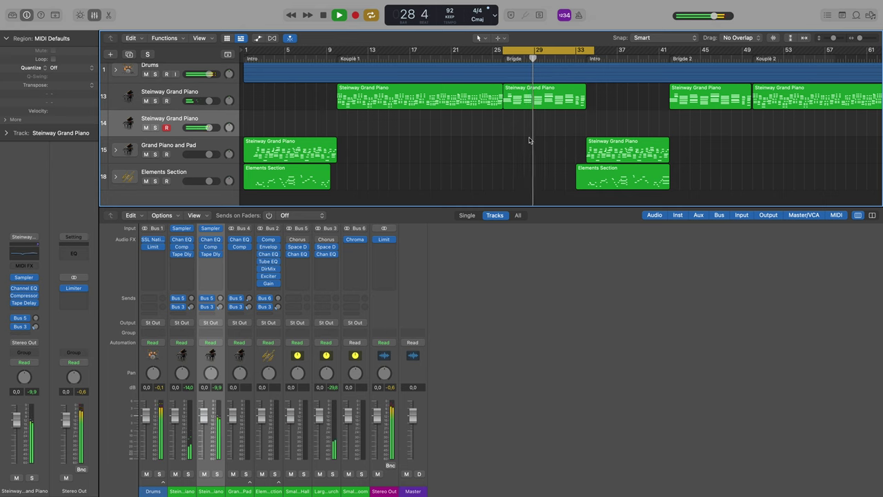
{"action": "key", "text": "space"}
{"action": "key", "text": "space"}
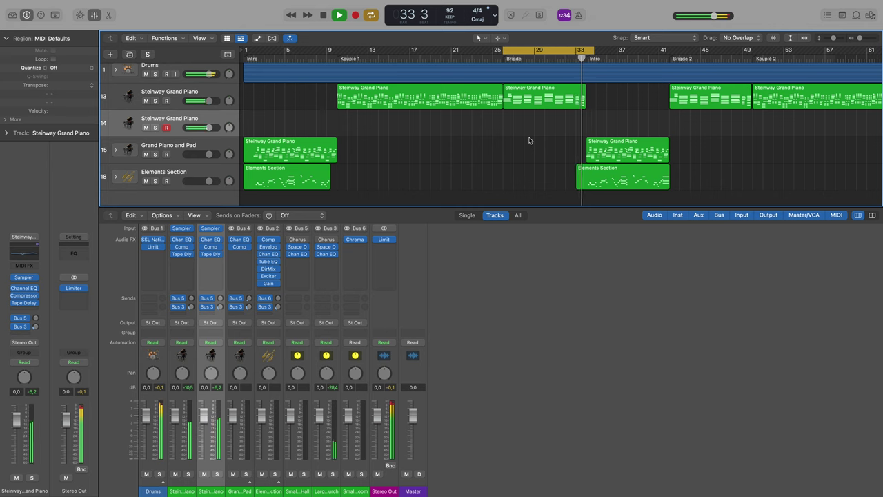
{"action": "key", "text": "space"}
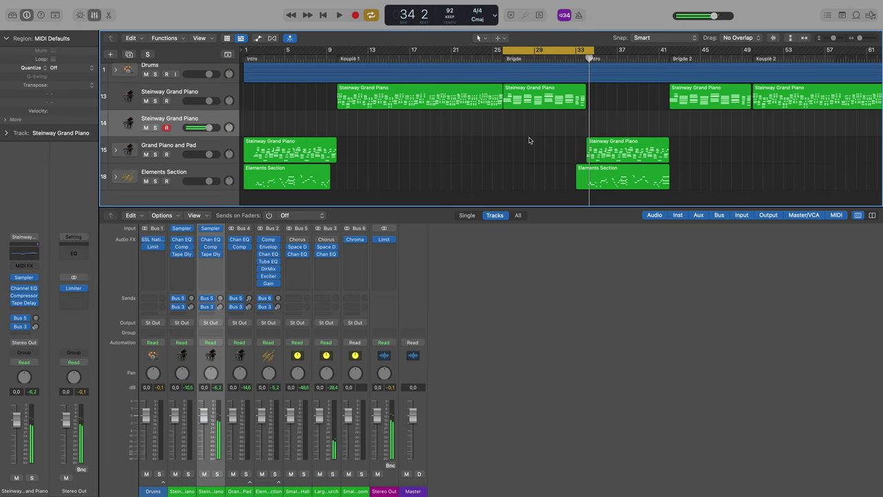
Record a melody over the first Brigde section on the duplicated Steinway Grand Piano track and trim its region to bars 26 to 34.
{"action": "key", "text": "r"}
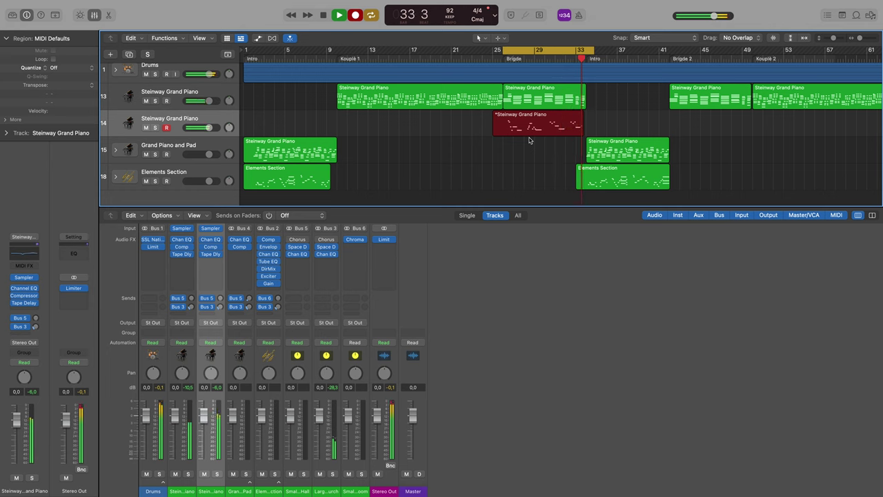
{"action": "key", "text": "space"}
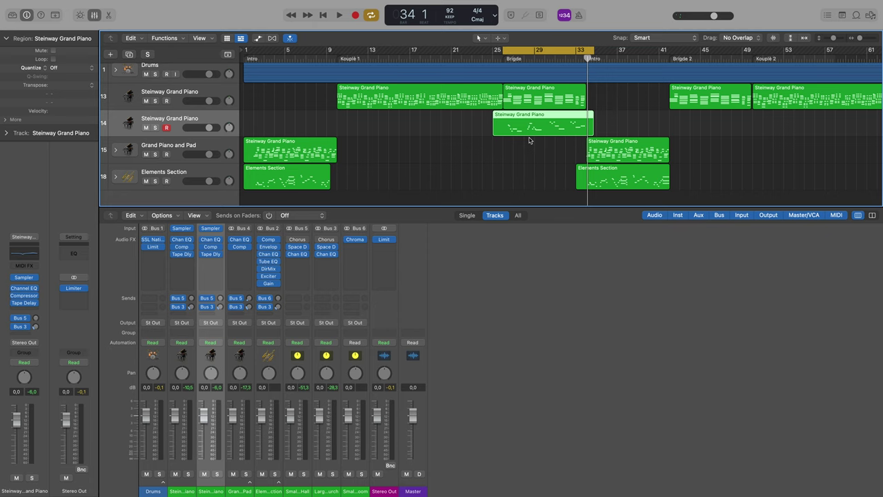
{"action": "key", "text": "space"}
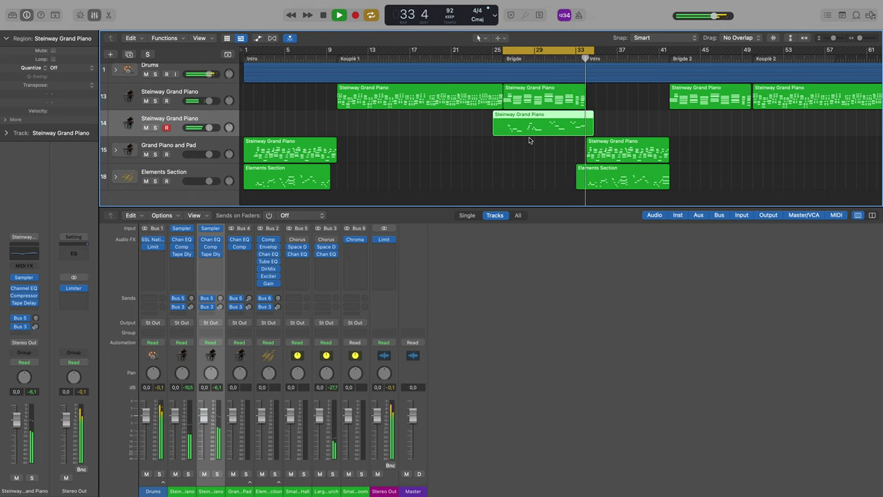
{"action": "key", "text": "space"}
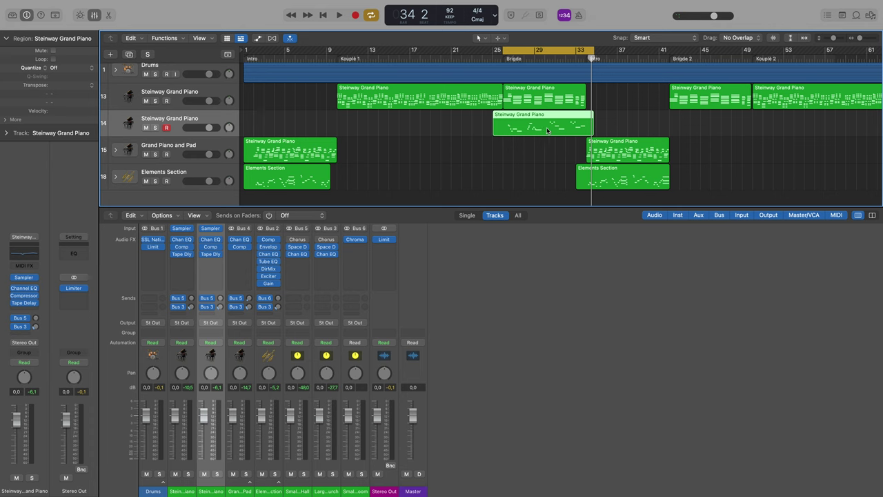
{"action": "left_click_drag", "start_coordinate": [493, 125], "coordinate": [501, 128]}
{"action": "left_click_drag", "start_coordinate": [591, 127], "coordinate": [586, 127]}
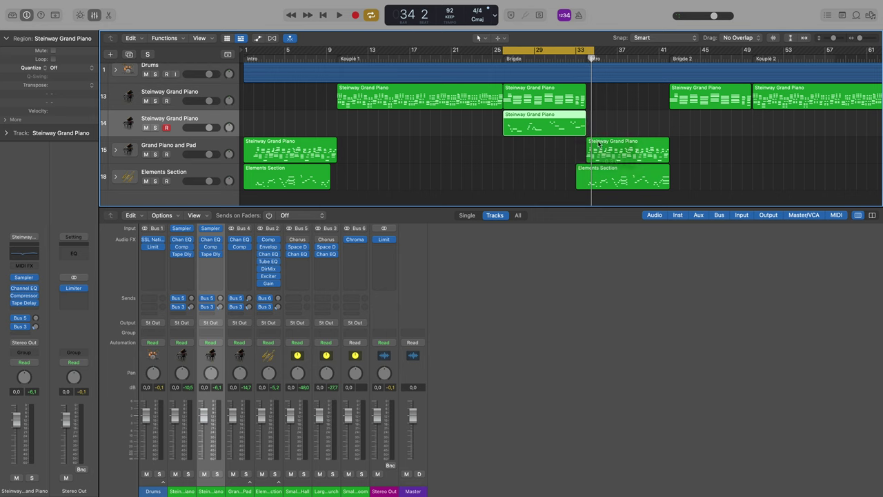
Quantize all notes of the recorded Brigde melody to 1/16 notes and play the section back.
{"action": "double_click", "coordinate": [548, 128]}
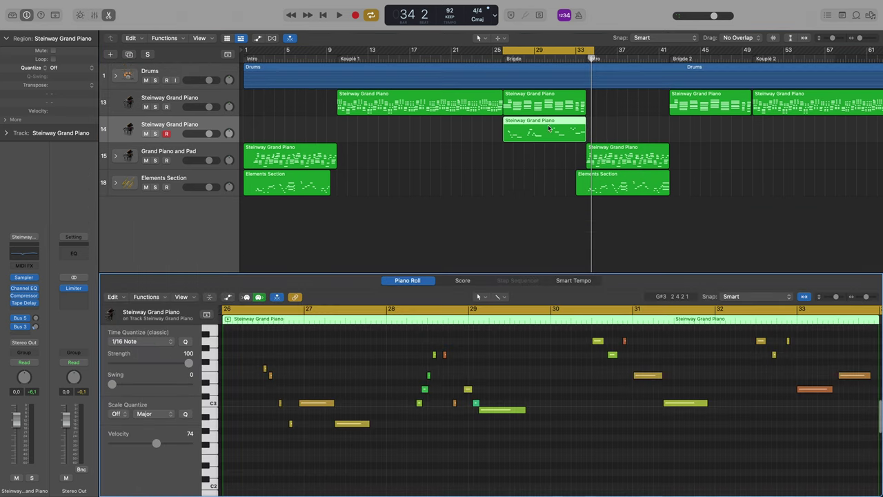
{"action": "key", "text": "super+a"}
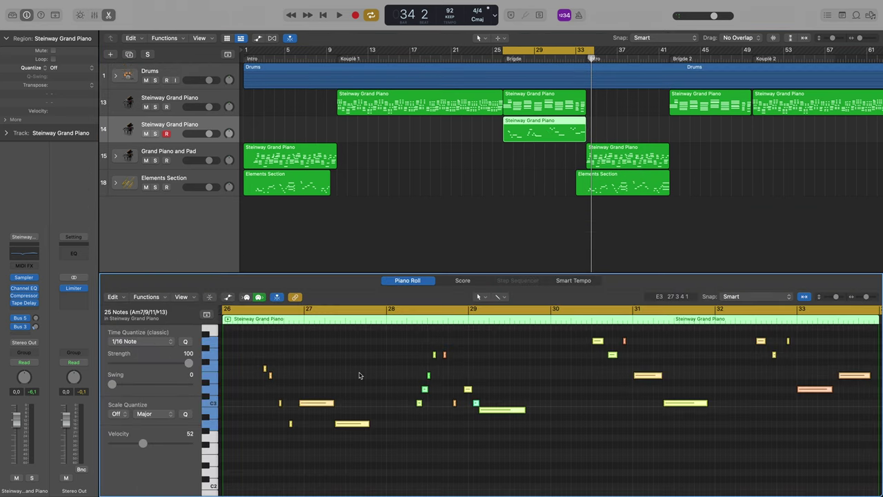
{"action": "left_click", "coordinate": [147, 296]}
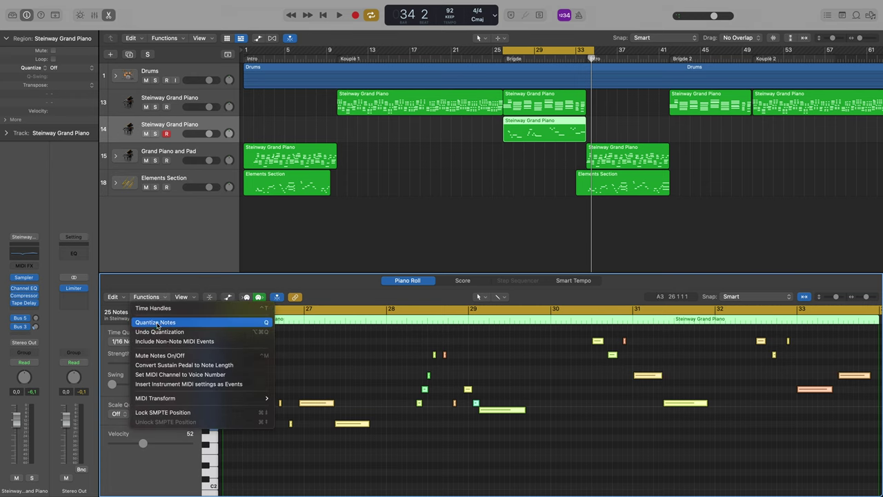
{"action": "left_click", "coordinate": [155, 323]}
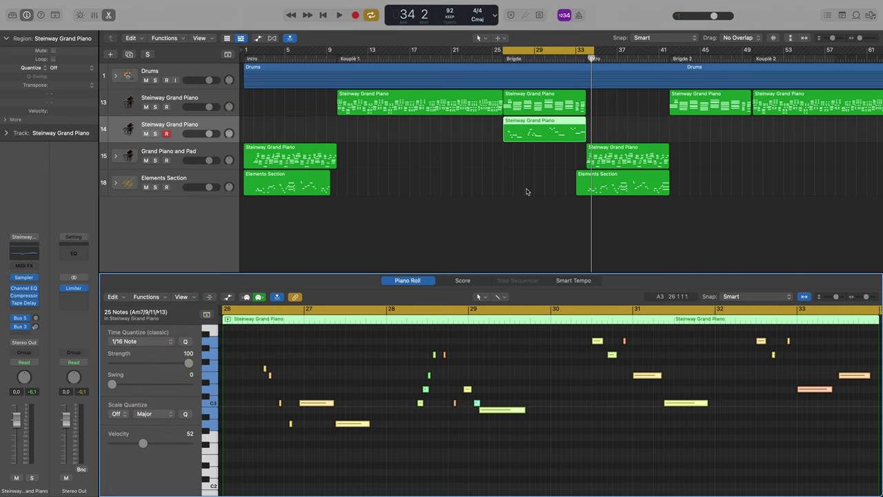
{"action": "key", "text": "space"}
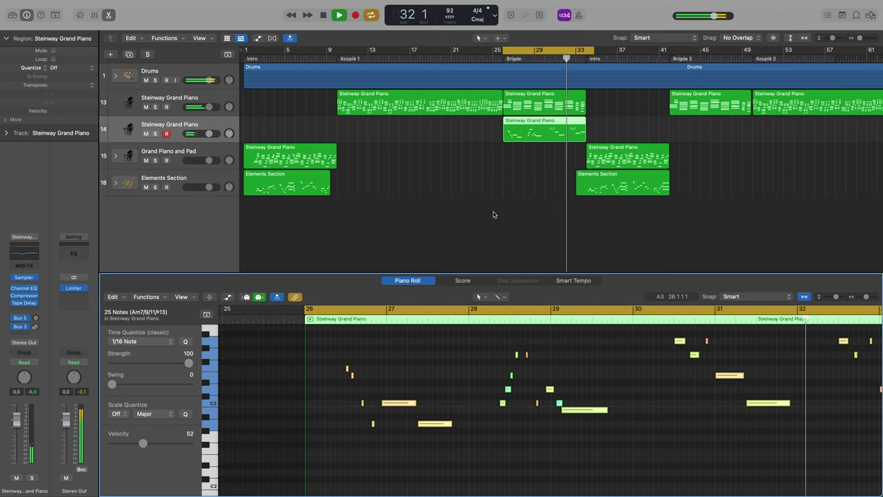
Turn off cycling and copy the melody region to the Brigde 2 section, starting at bar 42 on the same track.
{"action": "left_click", "coordinate": [371, 15]}
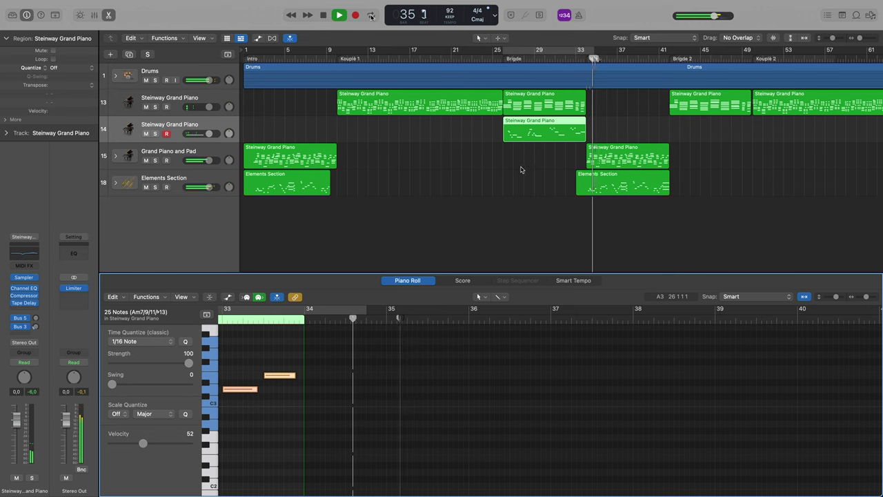
{"action": "scroll", "coordinate": [521, 173], "scroll_direction": "right", "scroll_amount": 3}
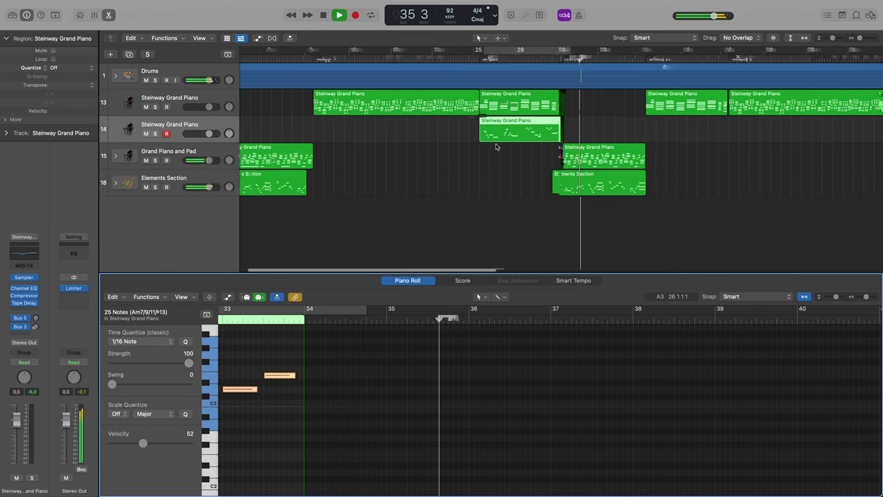
{"action": "left_click_drag", "start_coordinate": [493, 135], "coordinate": [660, 141]}
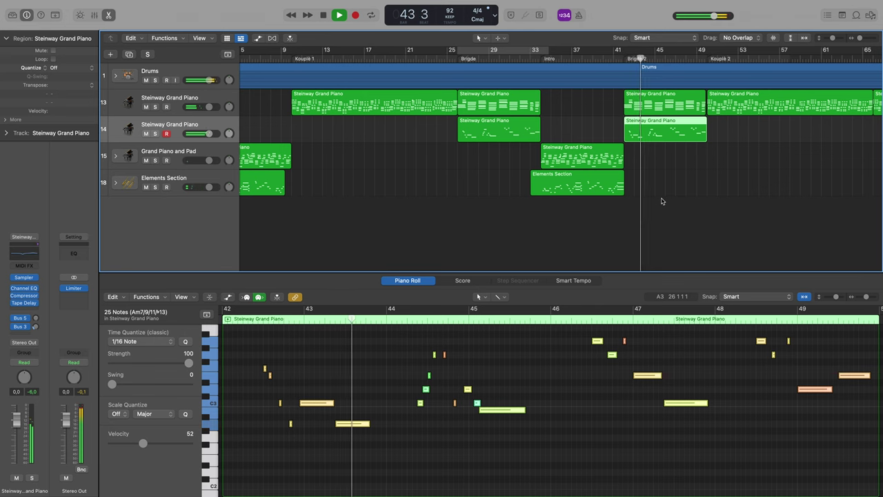
{"action": "scroll", "coordinate": [662, 200], "scroll_direction": "right", "scroll_amount": 3}
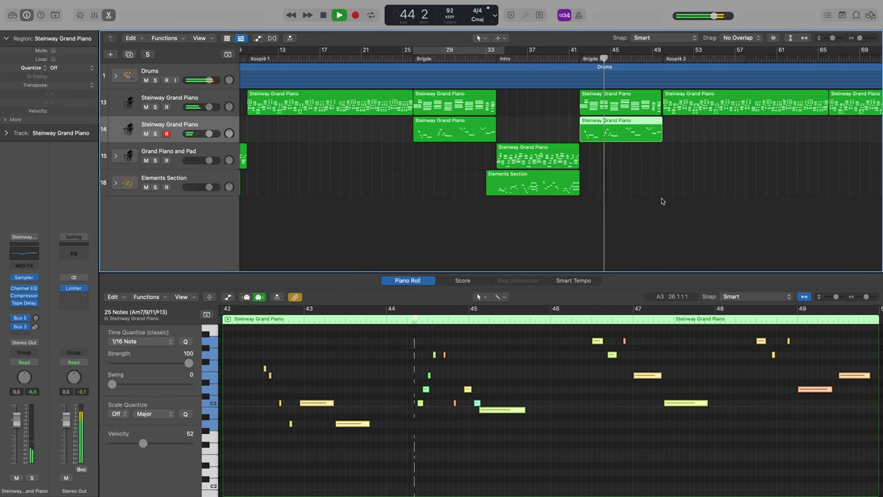
Close the editors, show the whole arrangement, and listen through Brigde 2 into Kouplé 2, stopping at about bar 53.
{"action": "key", "text": "x"}
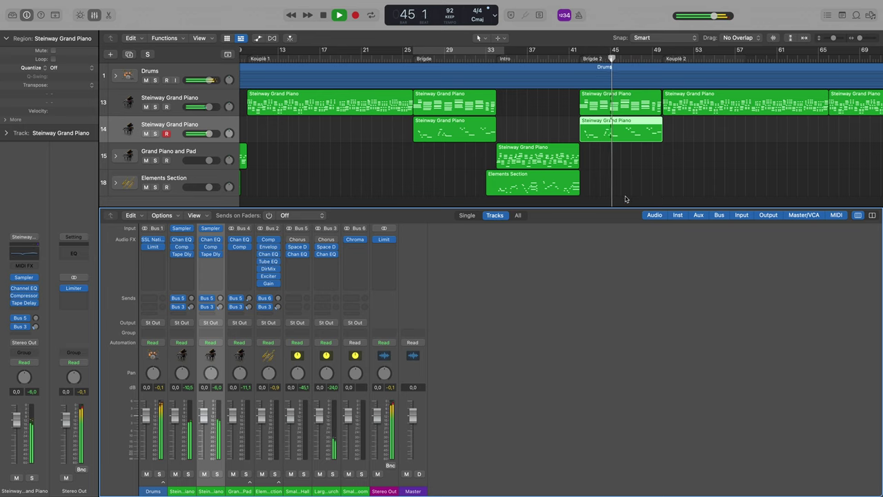
{"action": "key", "text": "x"}
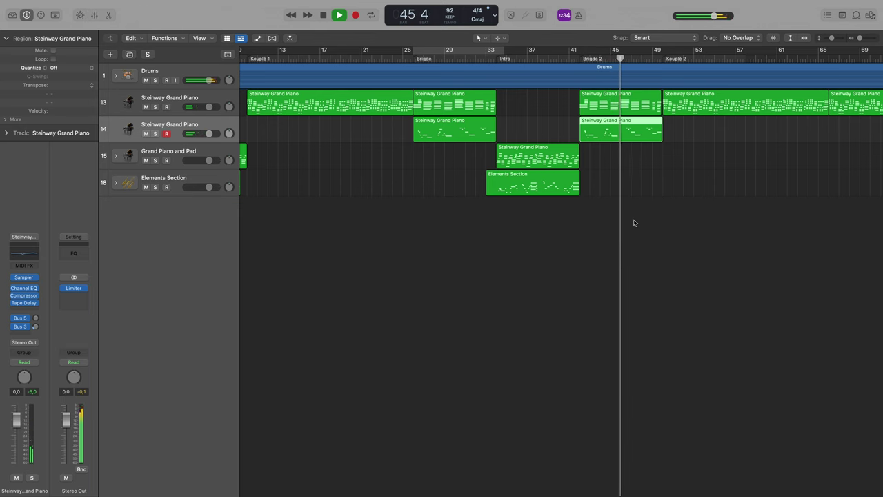
{"action": "key", "text": "super+Left"}
{"action": "key", "text": "super+Left"}
{"action": "key", "text": "super+Left"}
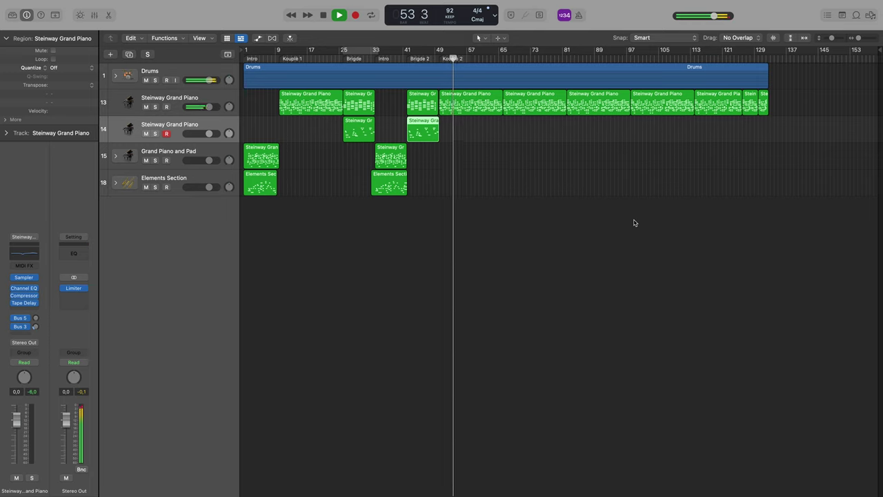
{"action": "key", "text": "space"}
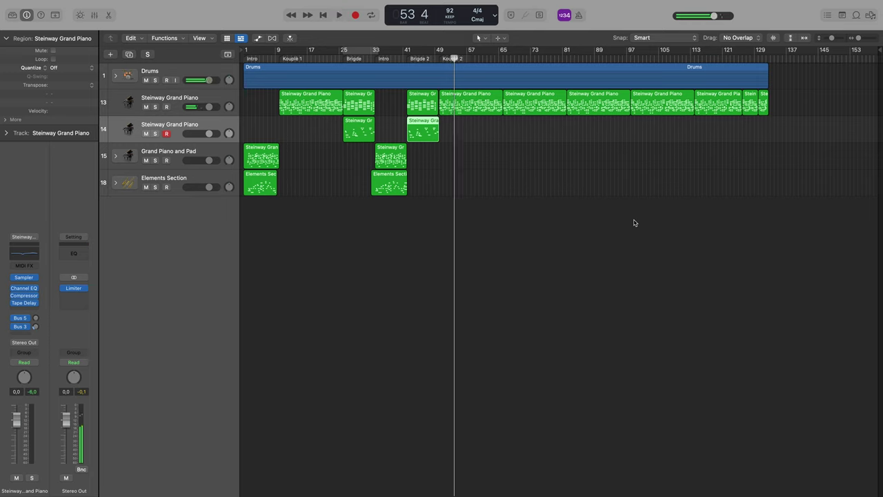